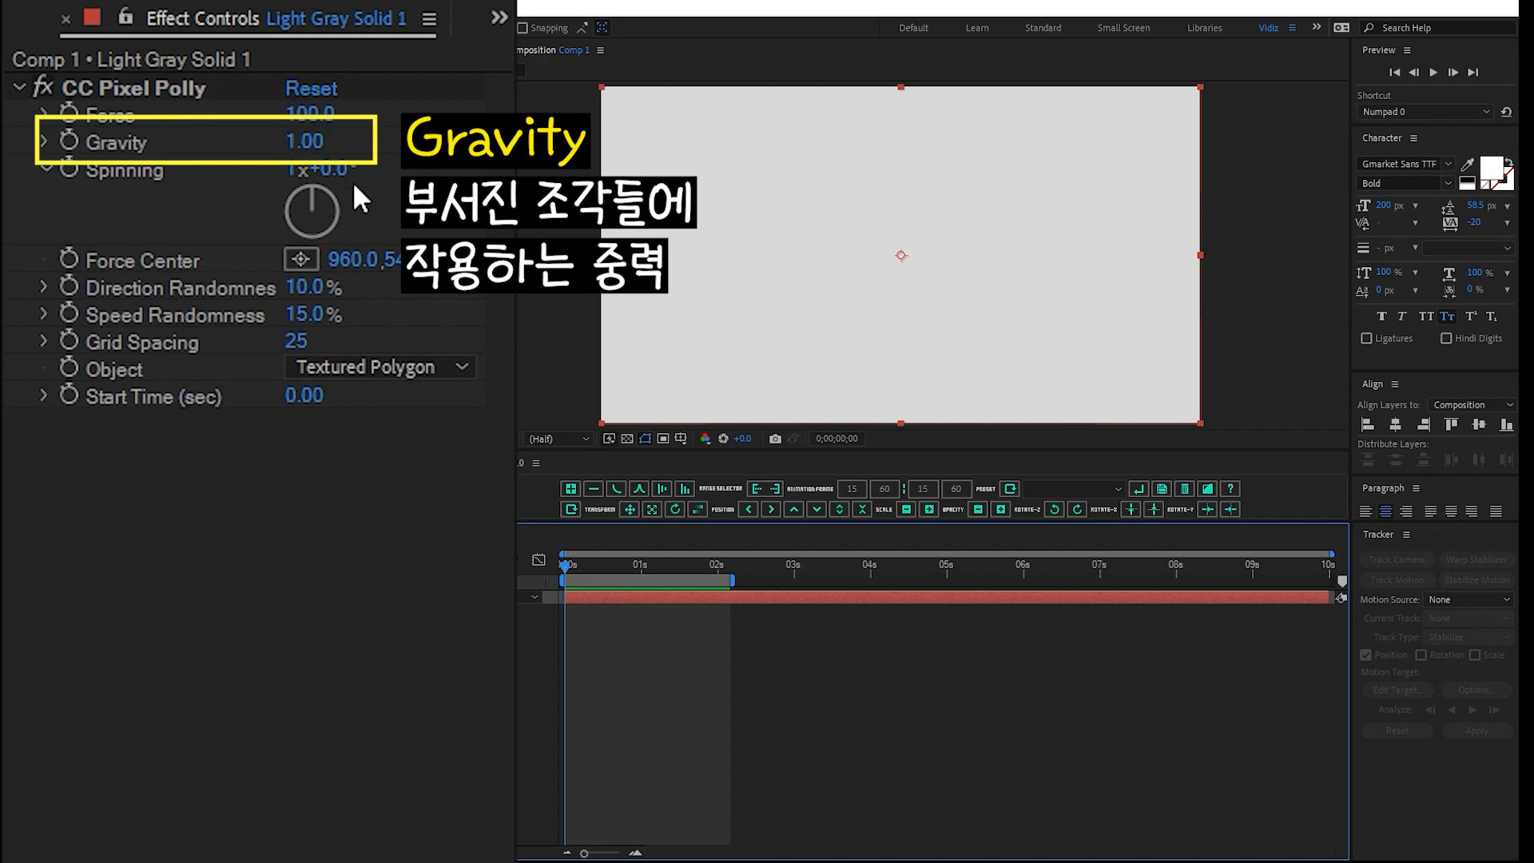
Set CC Pixel Polly's Gravity to 0 and preview the shatter before and after the change
key("space")
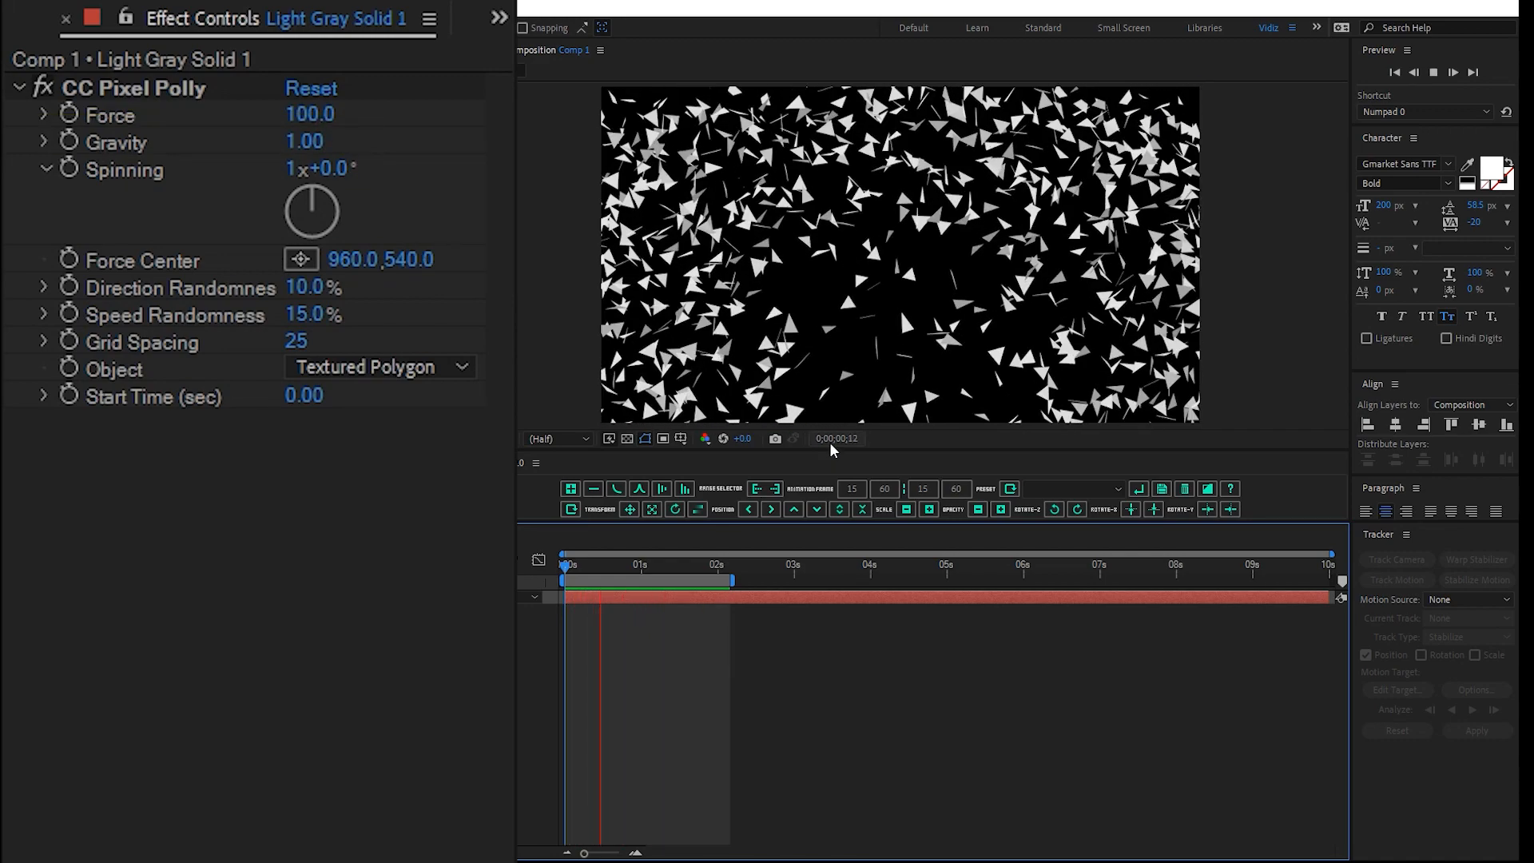
left_click(307, 142)
type("0")
key("Return")
key("space")
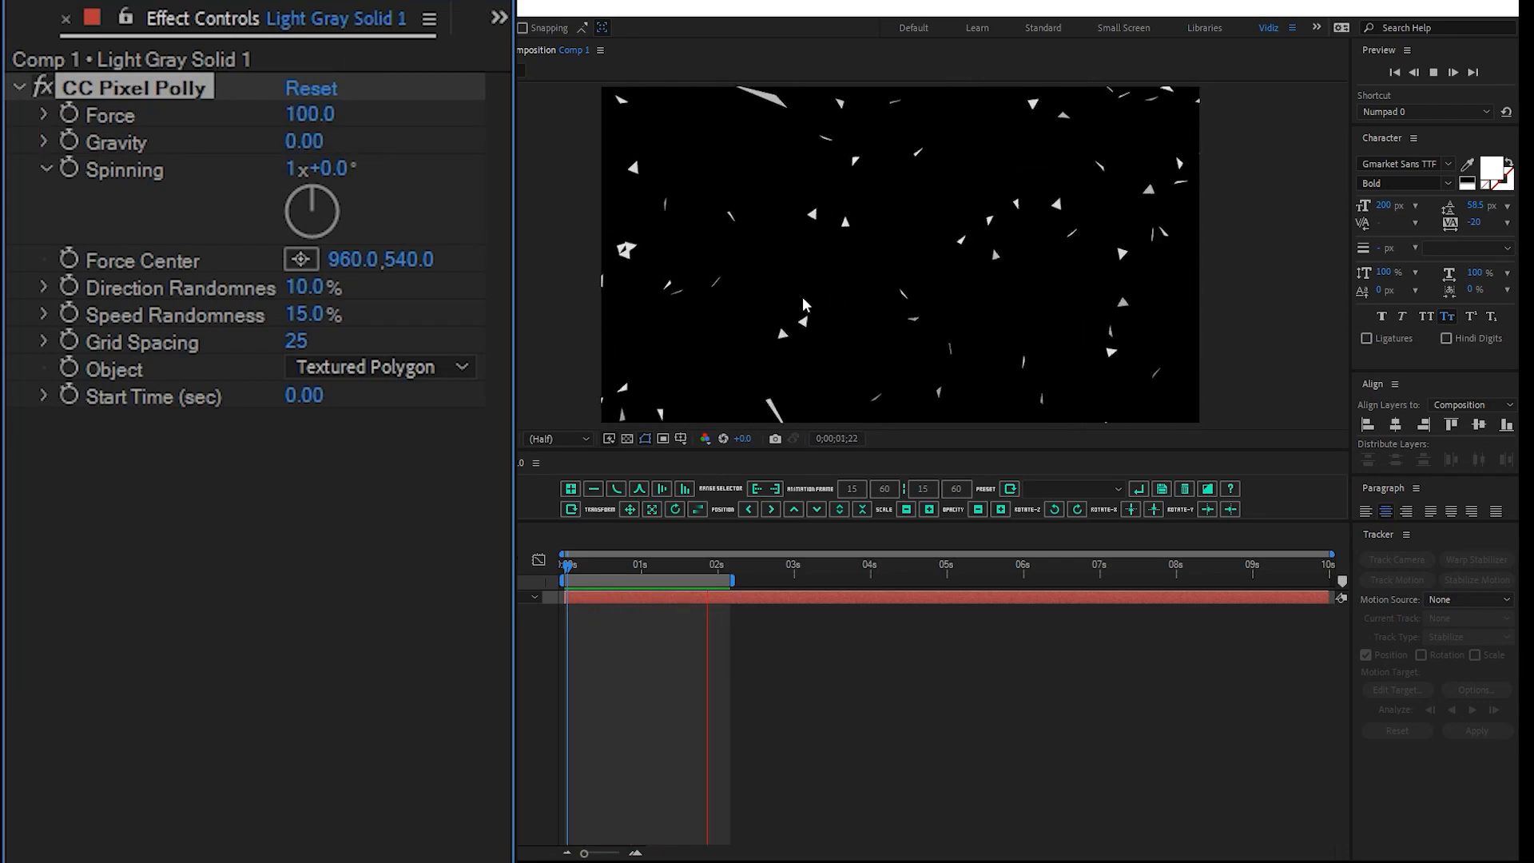
key("space")
Try a negative Gravity of -0.44 on CC Pixel Polly and preview the drifting pieces
left_click_drag(310, 139, 251, 144)
key("space")
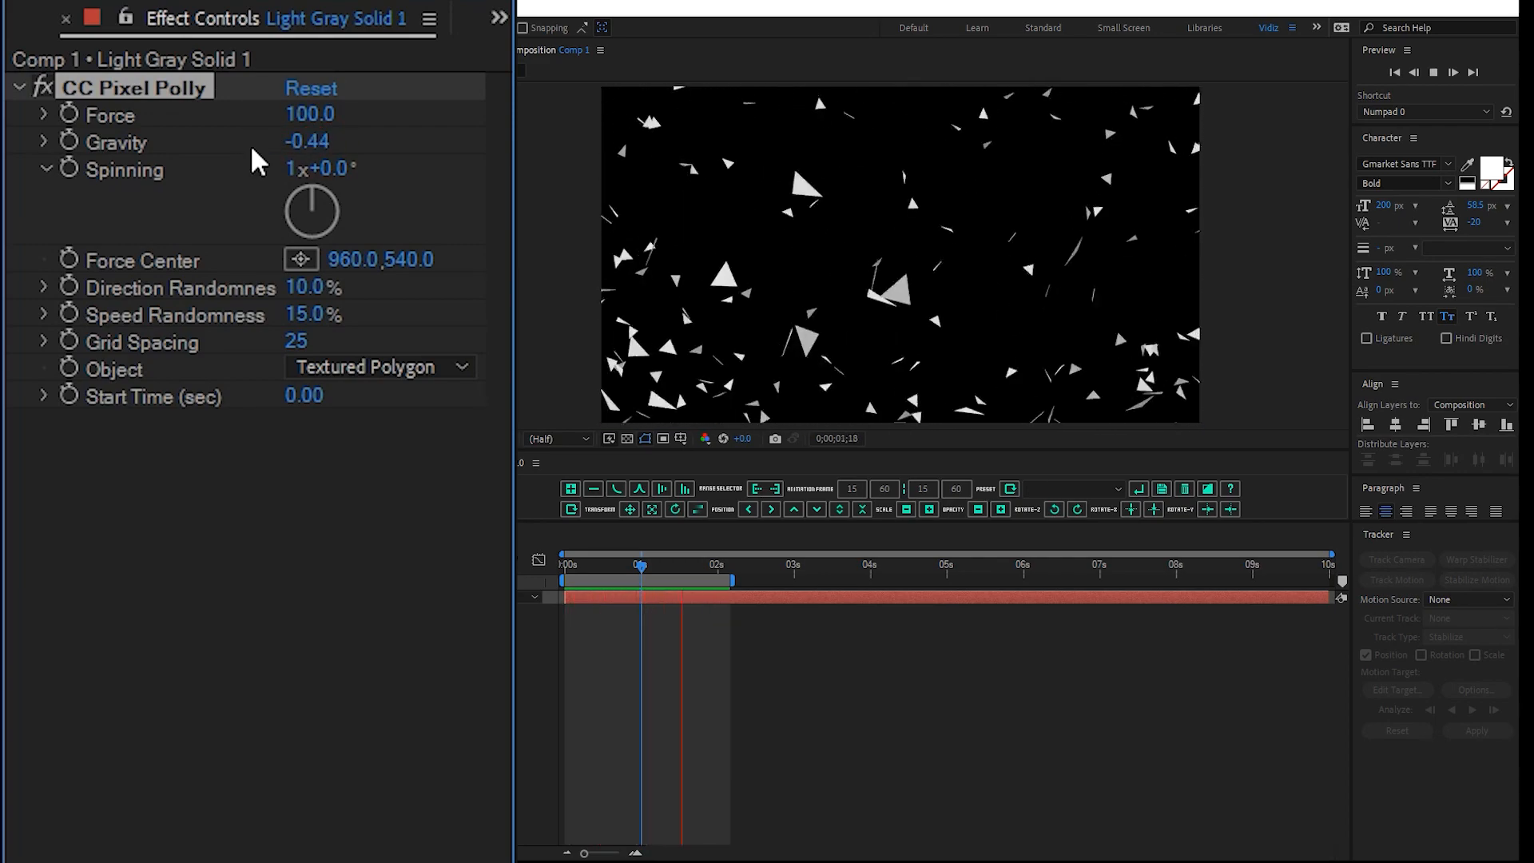
key("space")
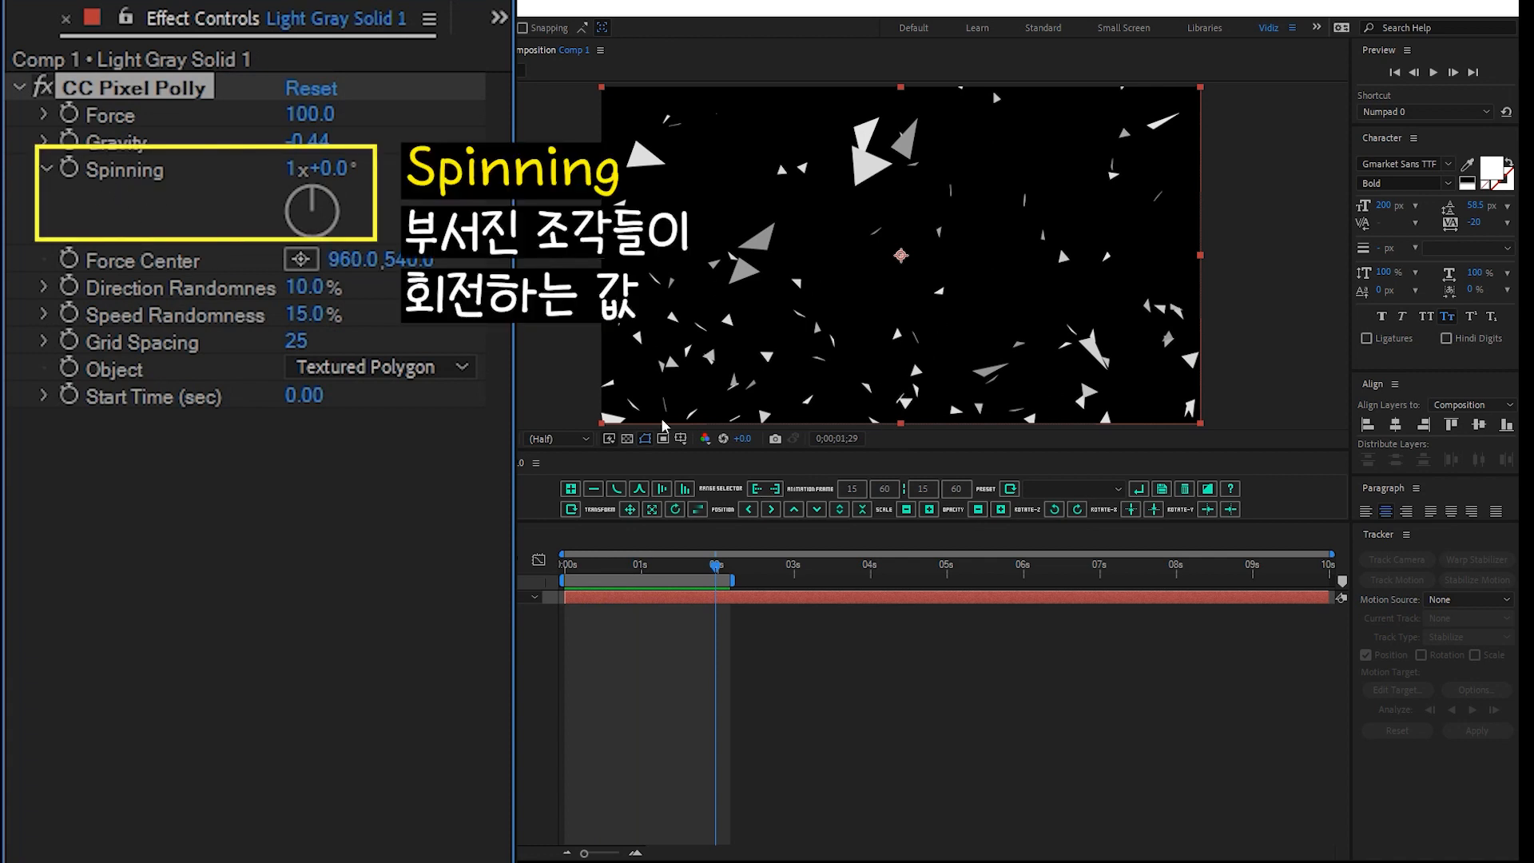
Set Gravity back to 0 and preview how the pieces spin
left_click(299, 142)
type("0")
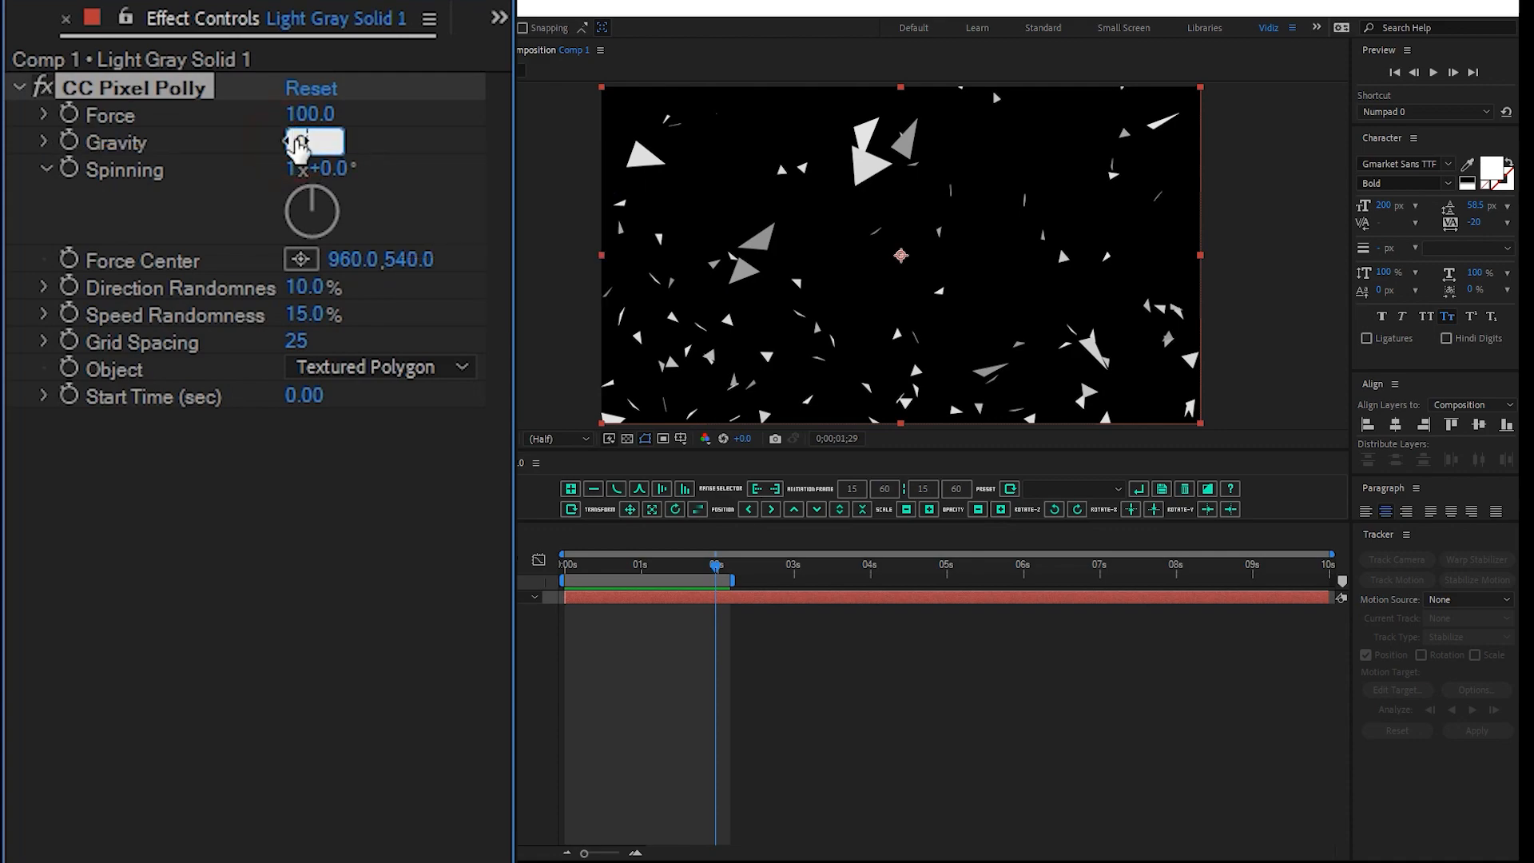
key("Return")
key("space")
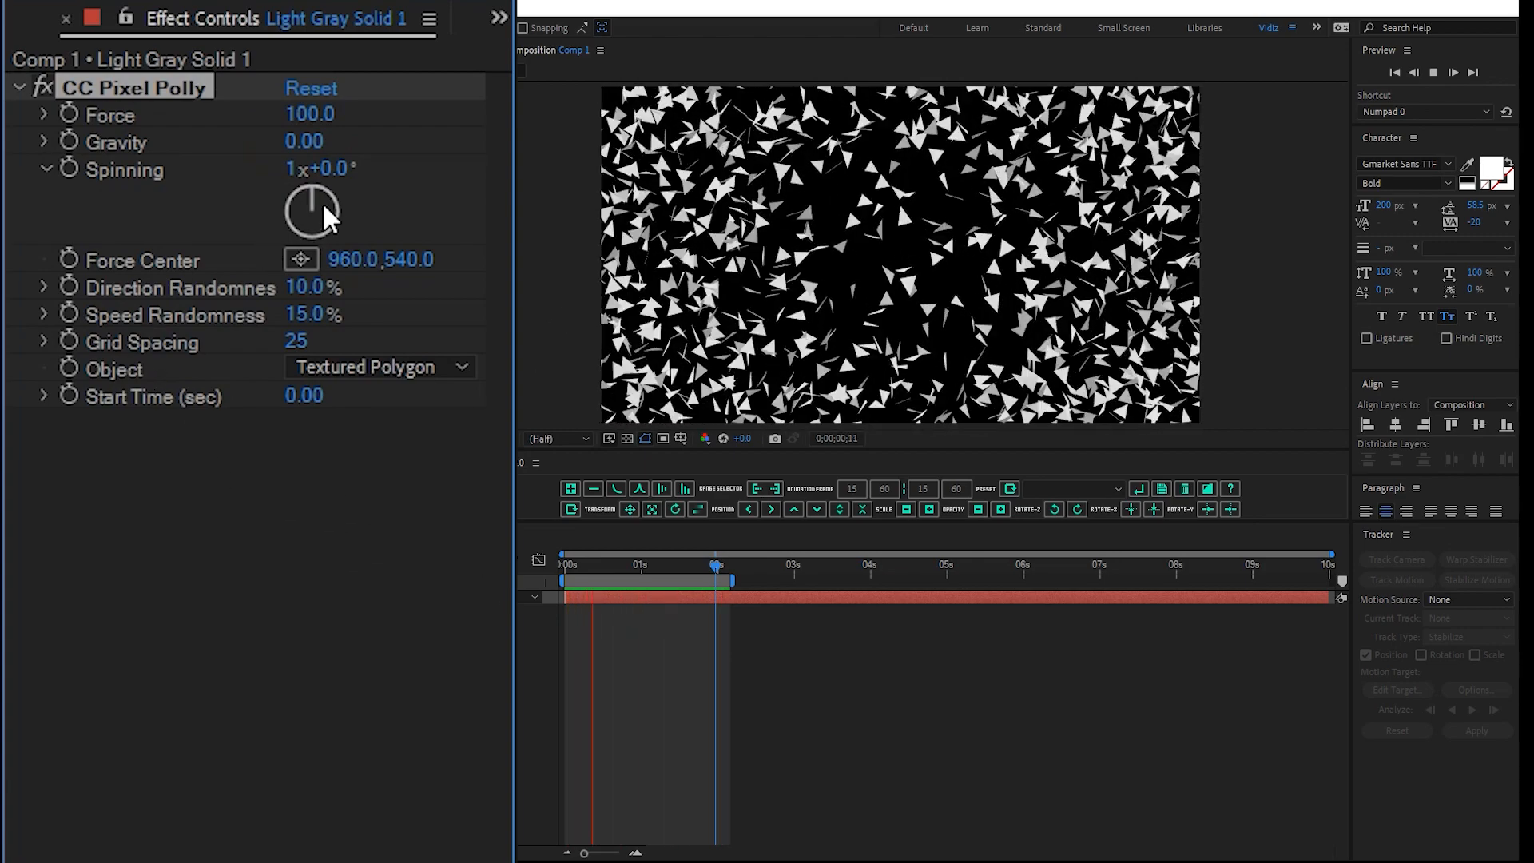
key("space")
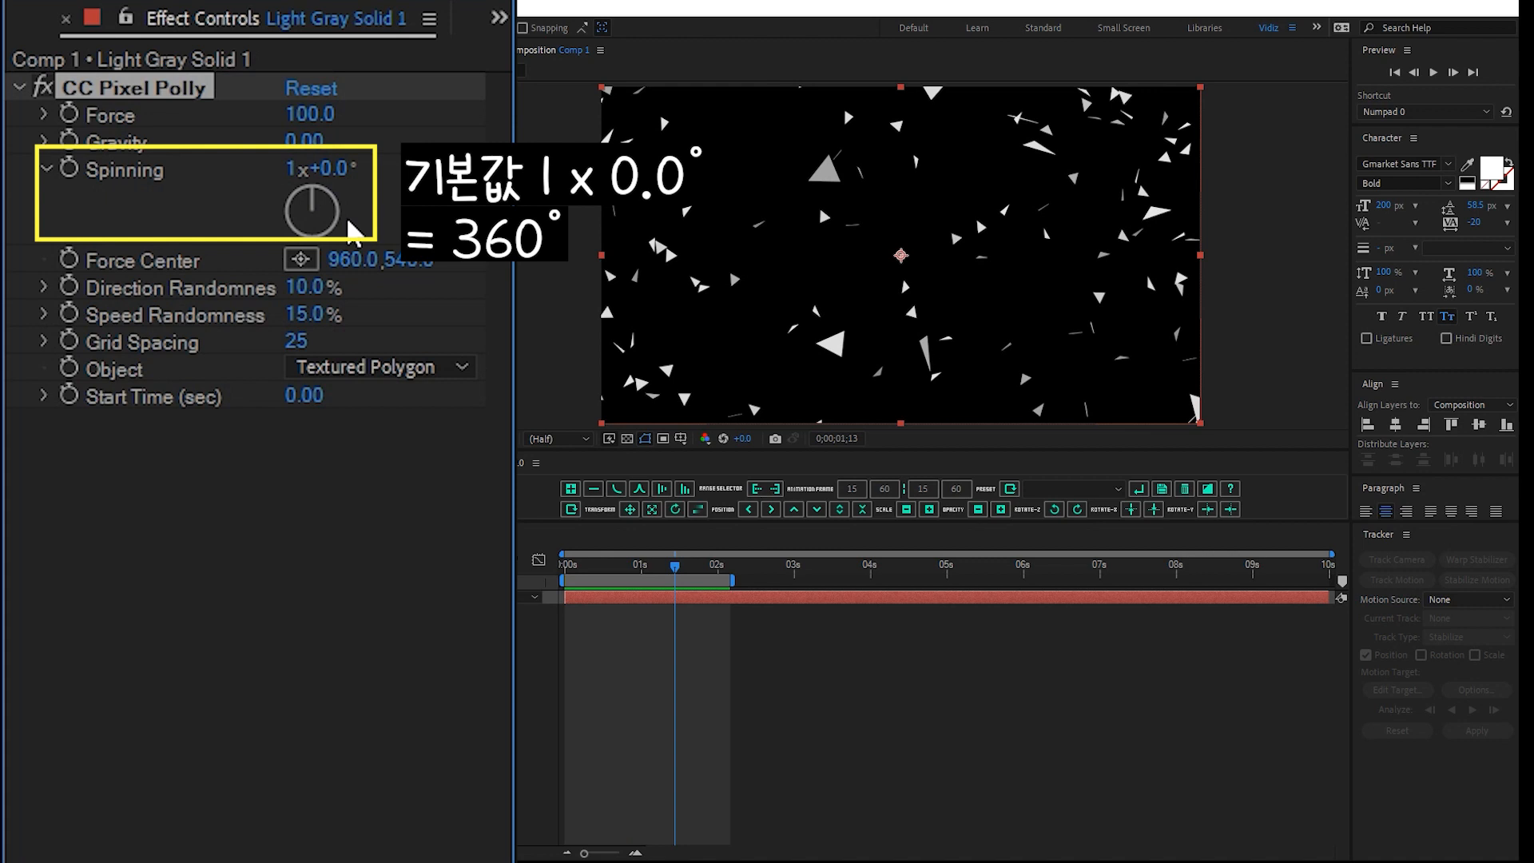
Try Spinning at 0 revolutions and preview the shatter without piece rotation
left_click(294, 169)
type("0")
key("Return")
key("space")
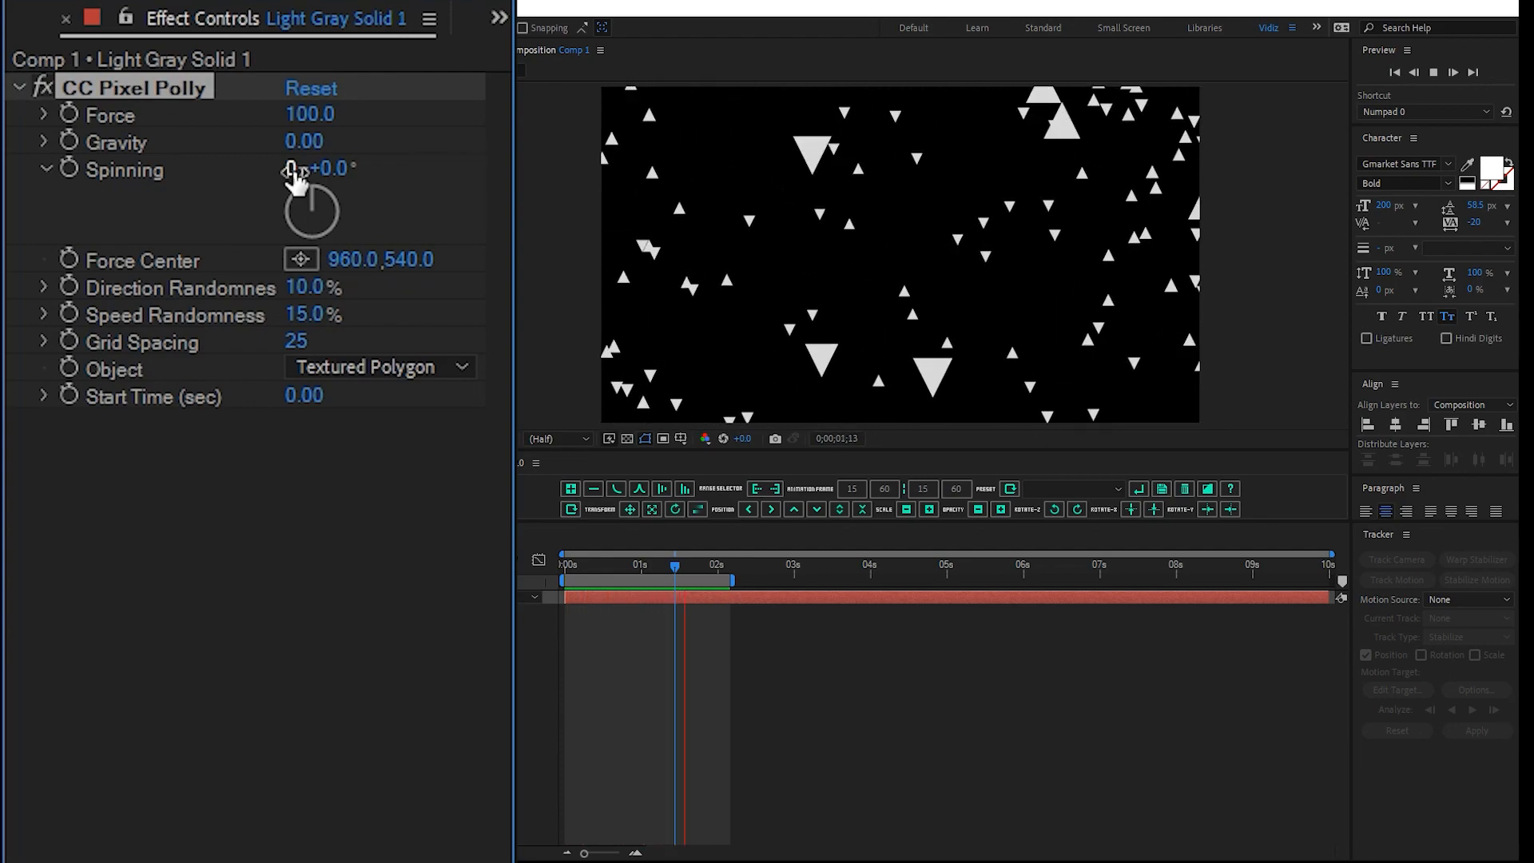
key("space")
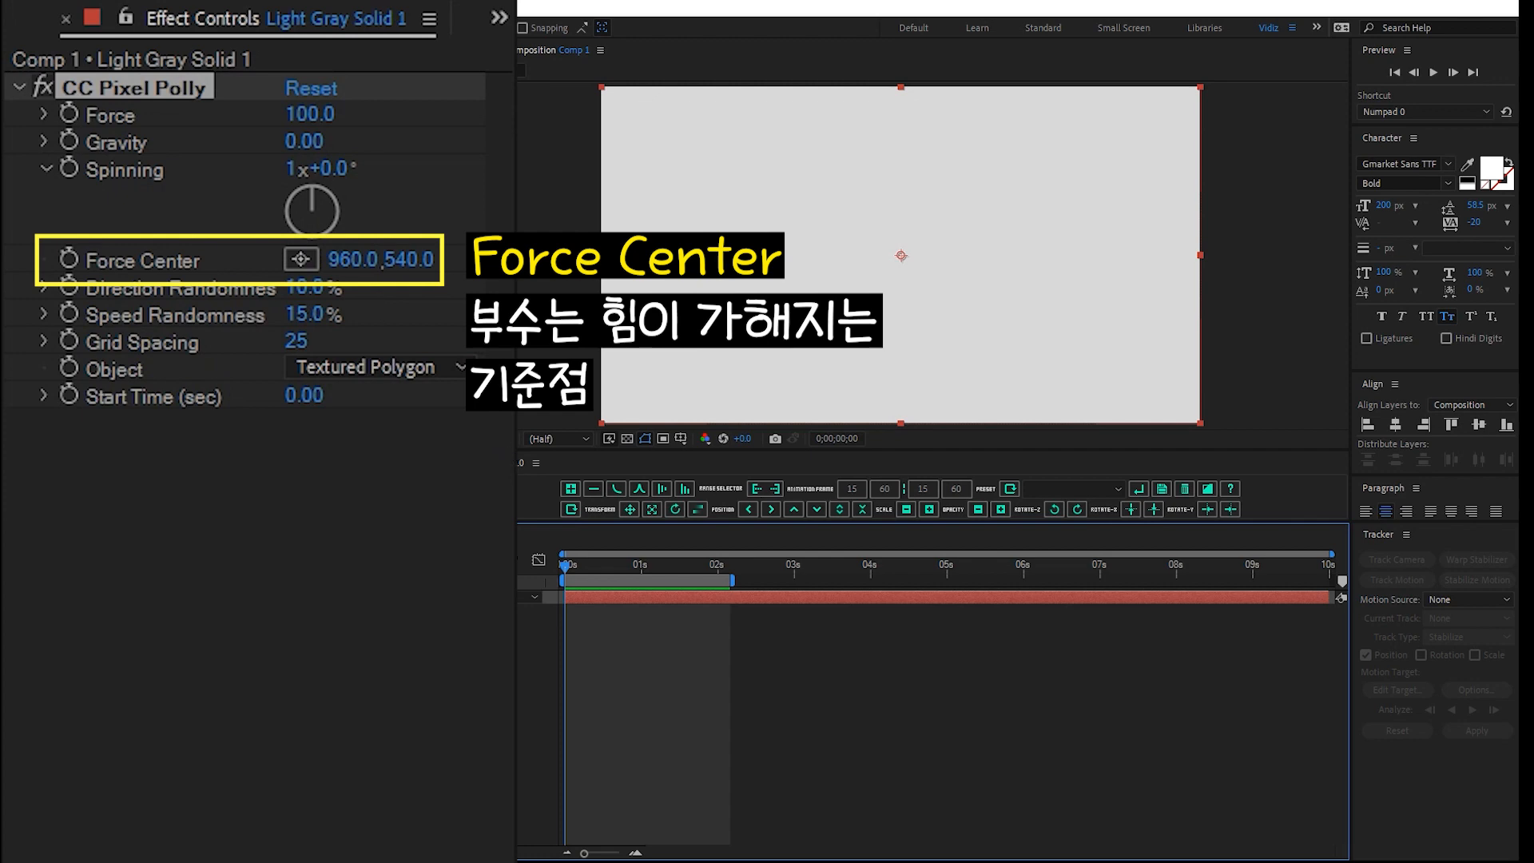
Try shifting the Force Center horizontally to 1114.0, 540.0 and moving its point further across the composition
mouse_move(361, 263)
left_mouse_down()
mouse_move(618, 264)
mouse_move(484, 264)
left_mouse_up()
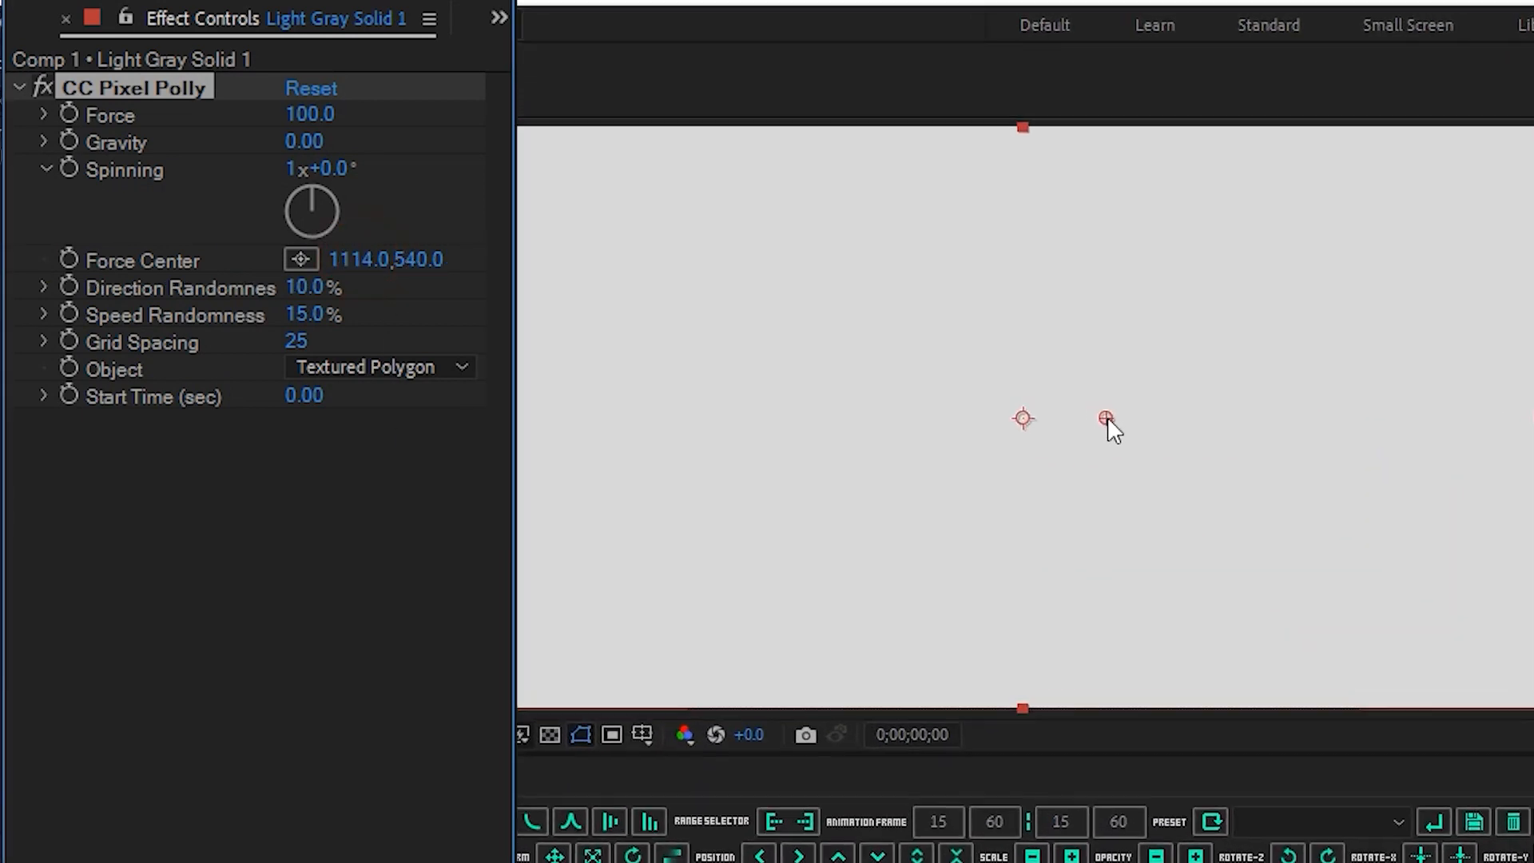
mouse_move(1114, 425)
left_mouse_down()
mouse_move(1248, 274)
mouse_move(1385, 500)
mouse_move(1351, 611)
mouse_move(1269, 468)
mouse_move(1347, 553)
left_mouse_up()
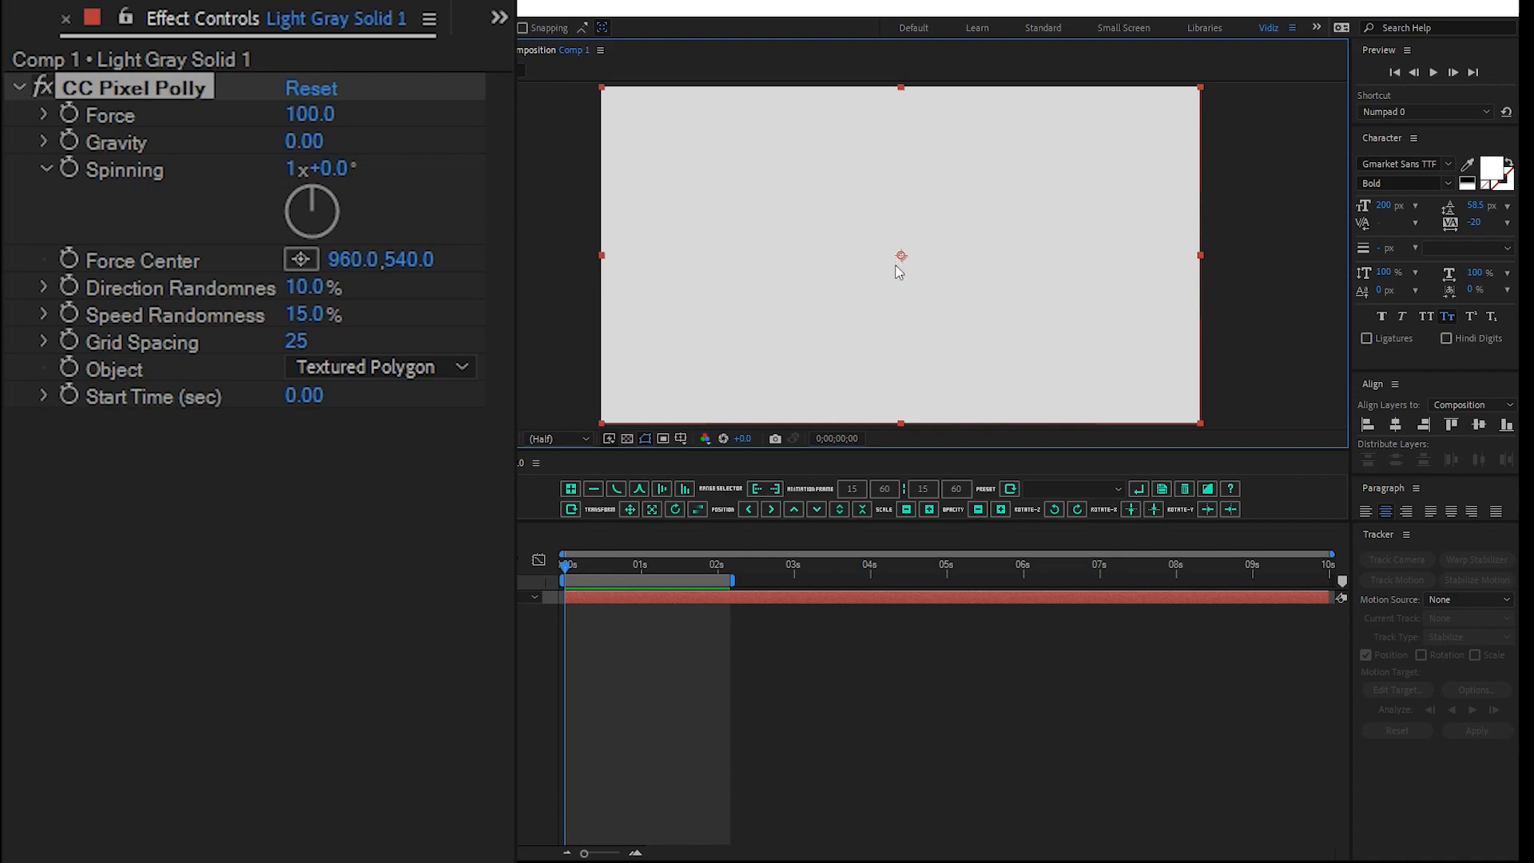
Preview the shatter from the middle of the layer, move the Force Center to about 1434.8, 785.2 and preview again
key("space")
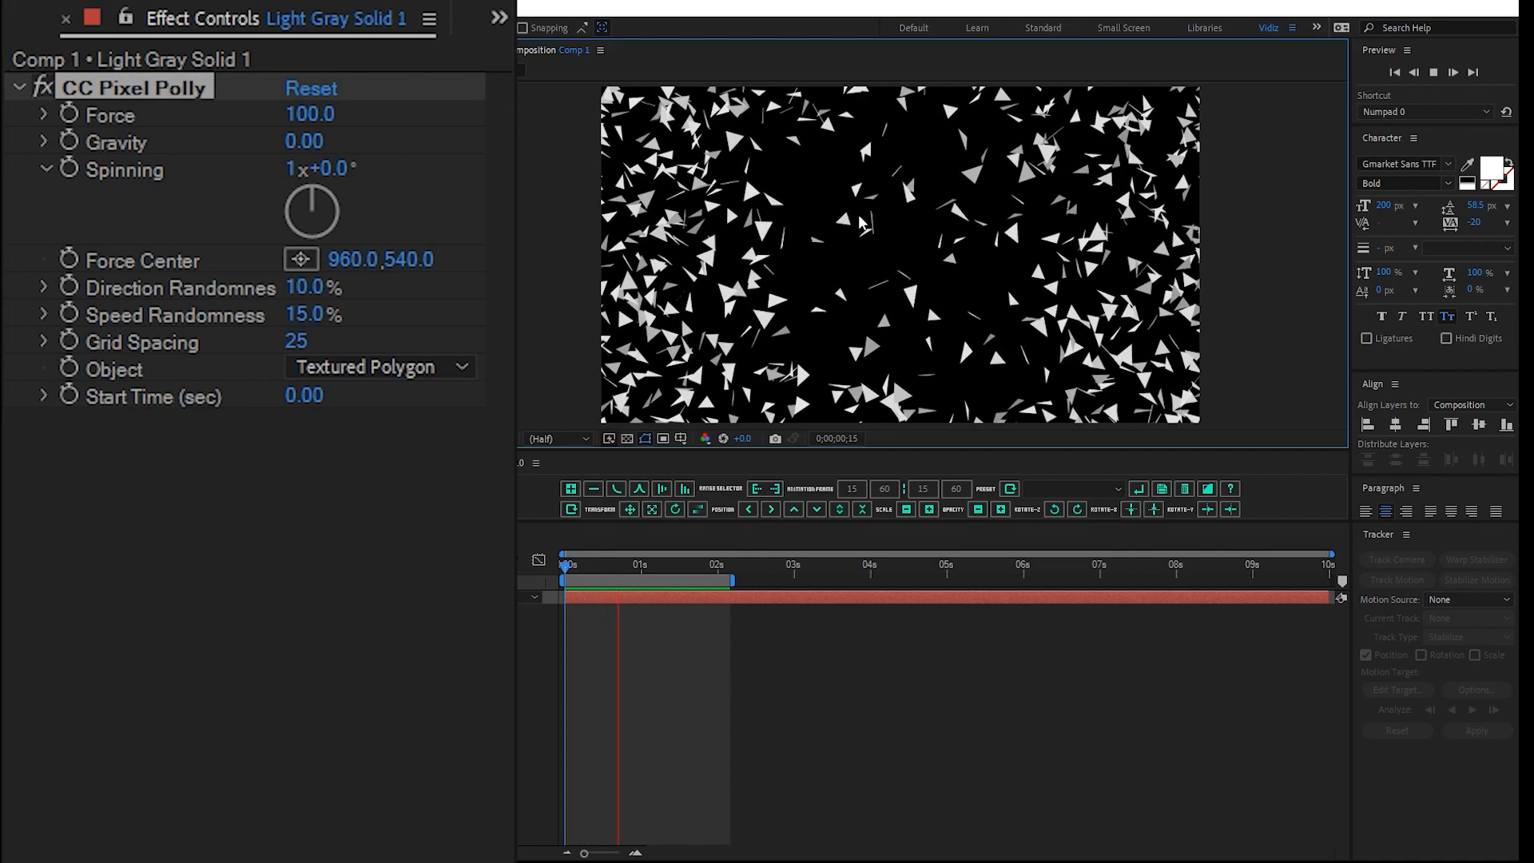
mouse_move(903, 257)
left_mouse_down()
mouse_move(947, 336)
mouse_move(1048, 328)
left_mouse_up()
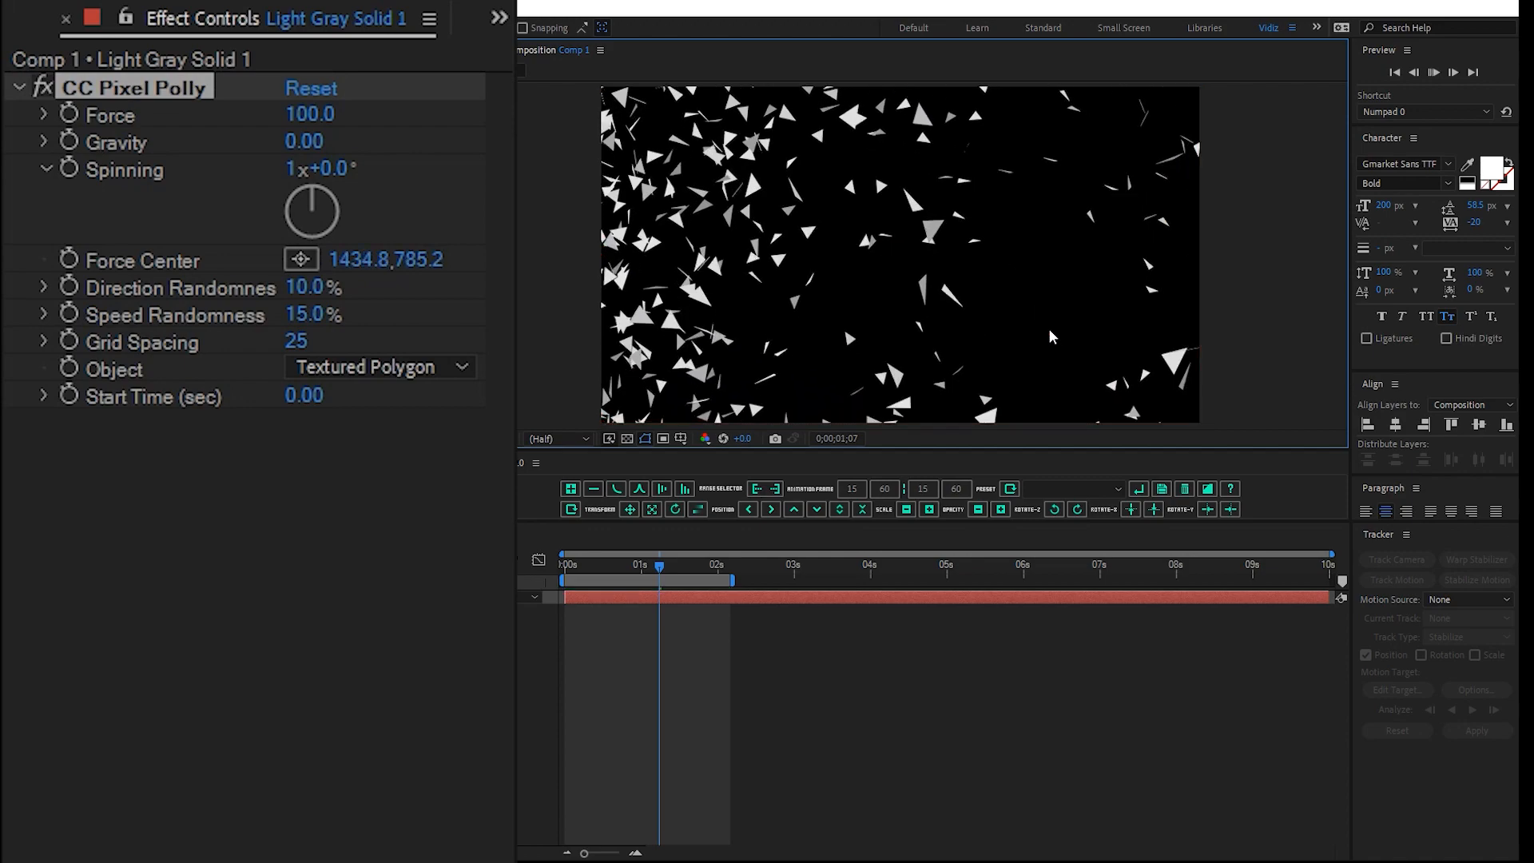
key("space")
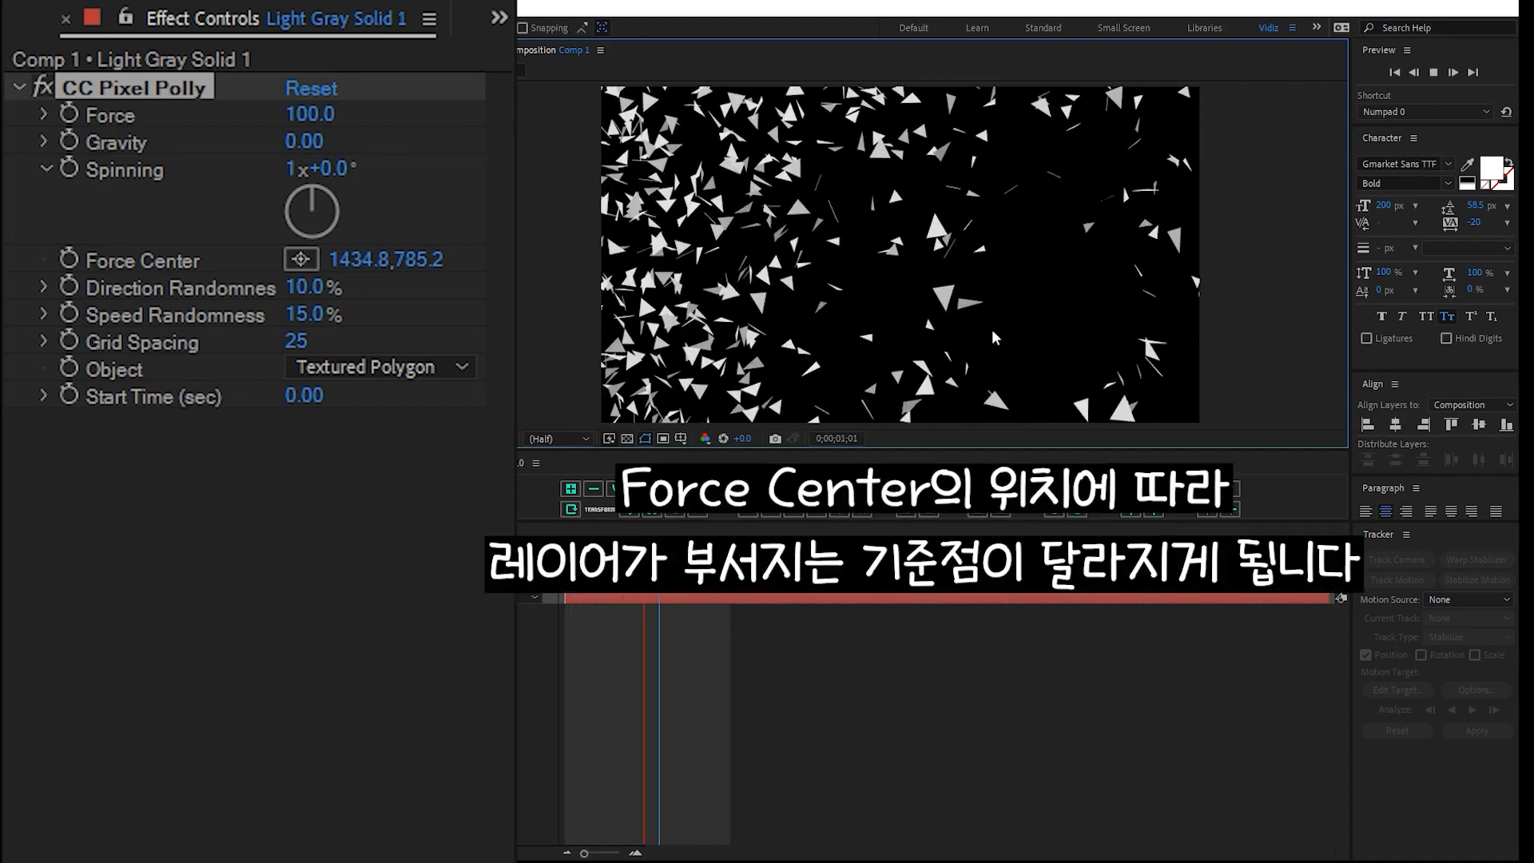
key("space")
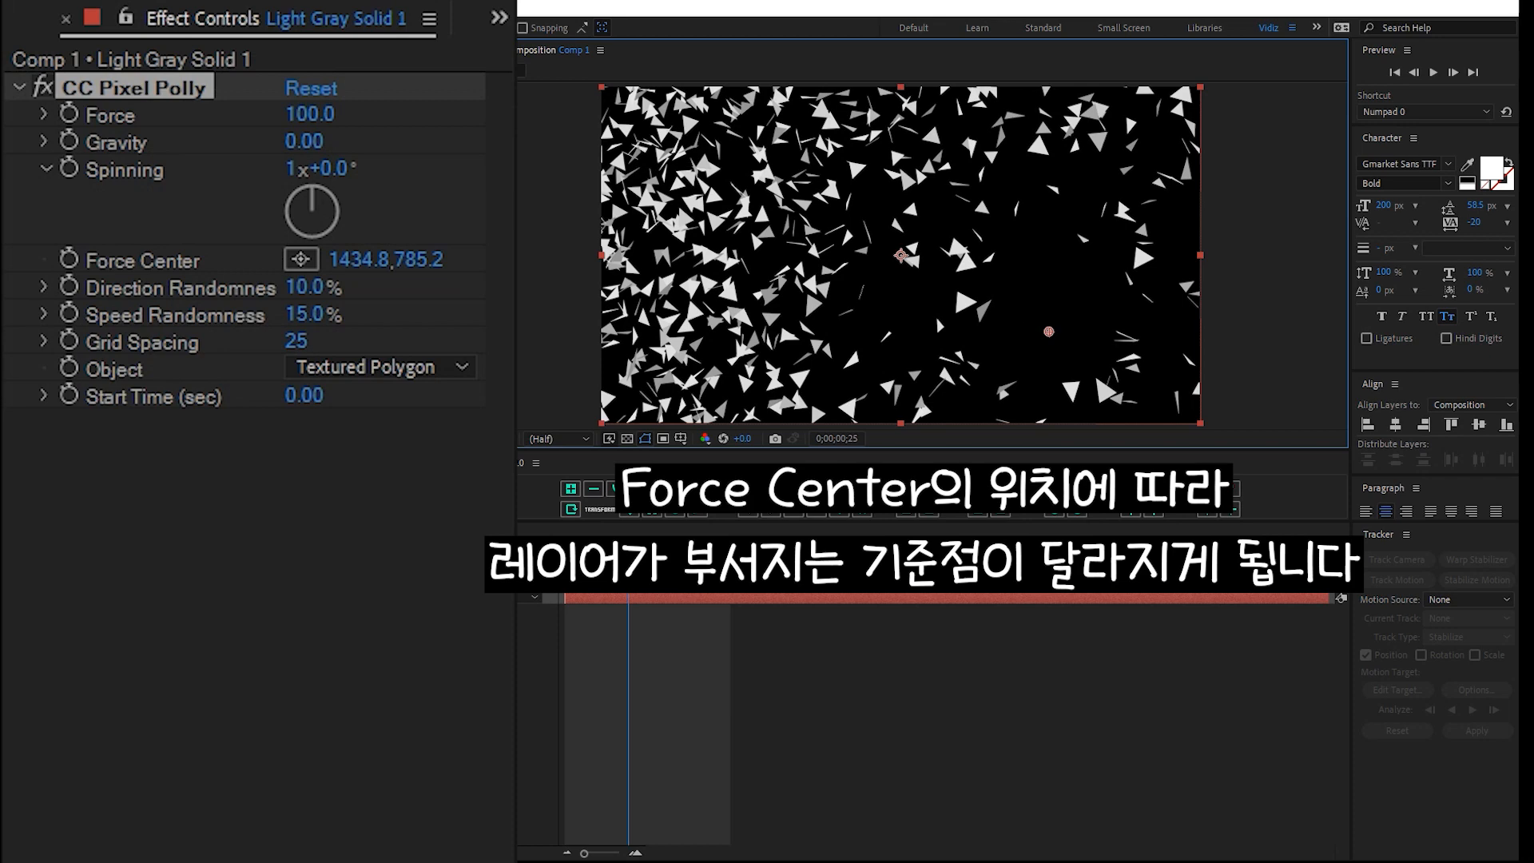
Return to the start of the composition, set Direction Randomness to 50% and preview the scattering
left_click_drag(622, 567, 564, 566)
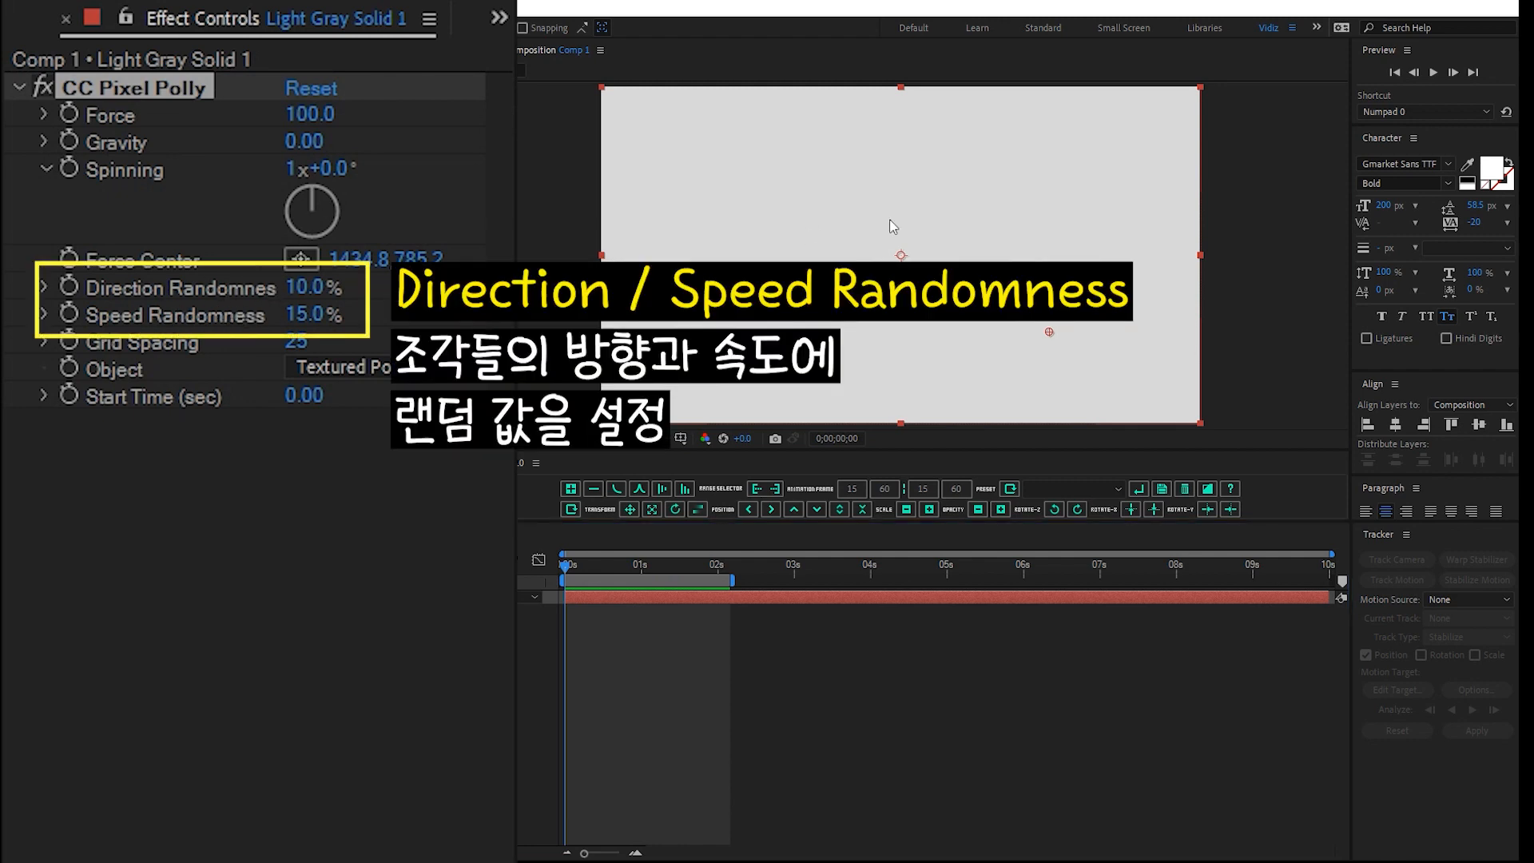
mouse_move(575, 568)
left_mouse_down()
mouse_move(616, 565)
mouse_move(558, 572)
left_mouse_up()
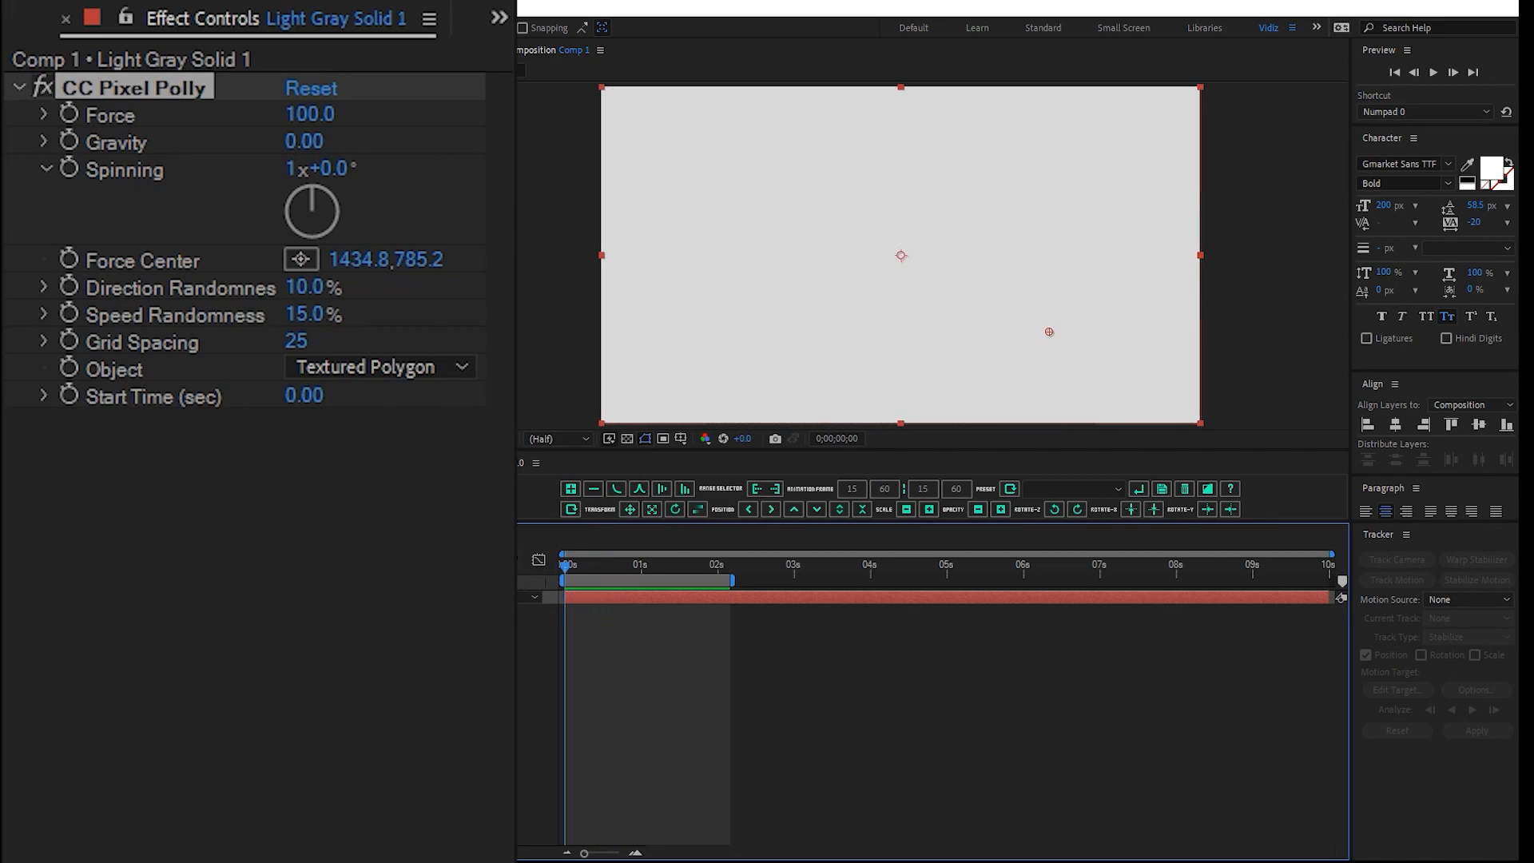
left_click(309, 290)
type("50")
key("Return")
key("space")
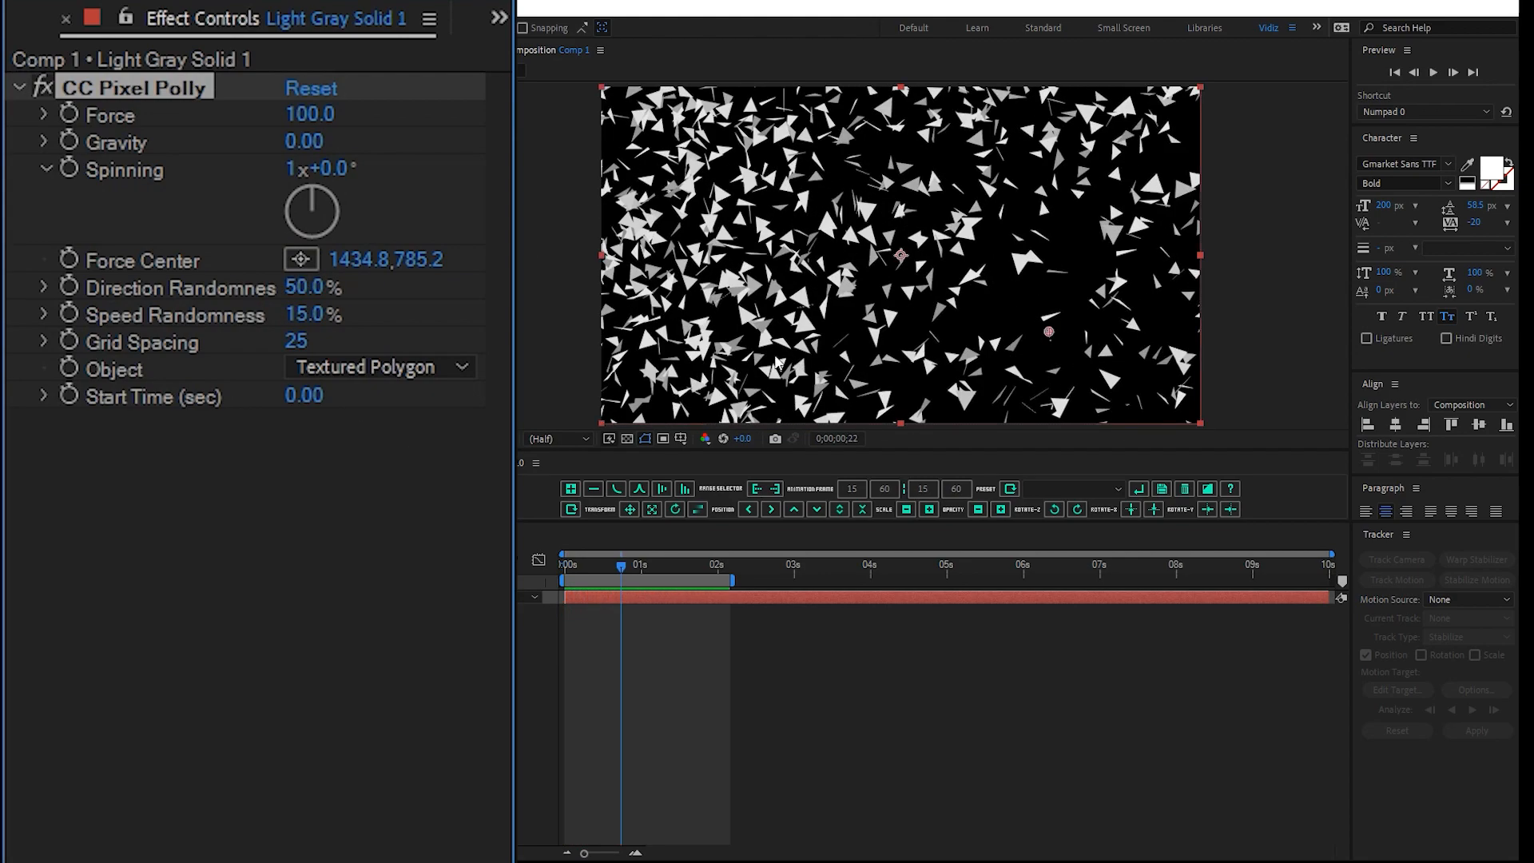
Raise Speed Randomness to 58% and preview the pieces scattering
left_click_drag(314, 318, 381, 319)
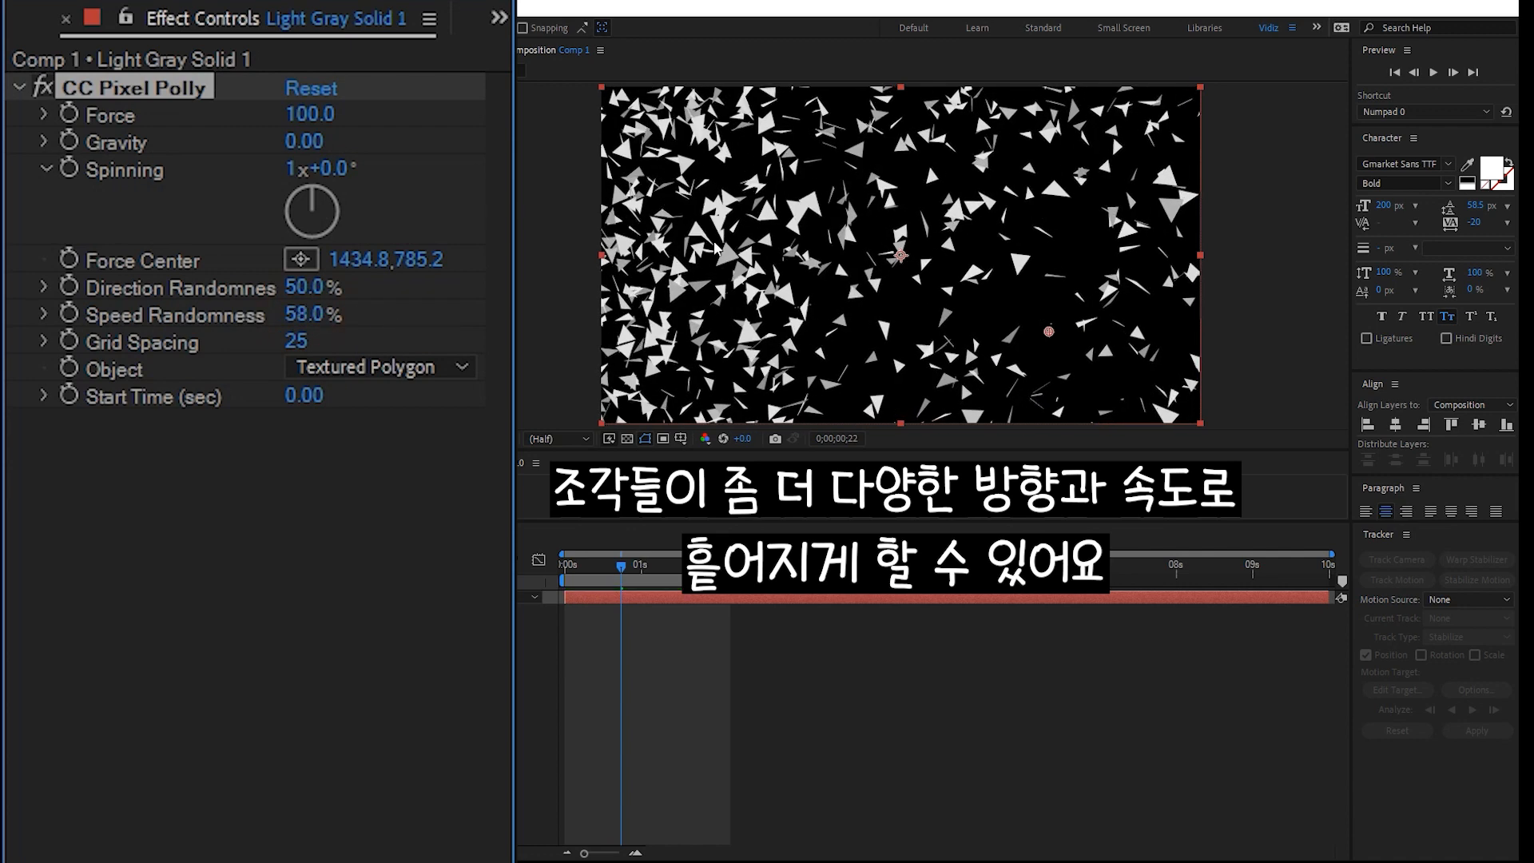
key("space")
key("space")
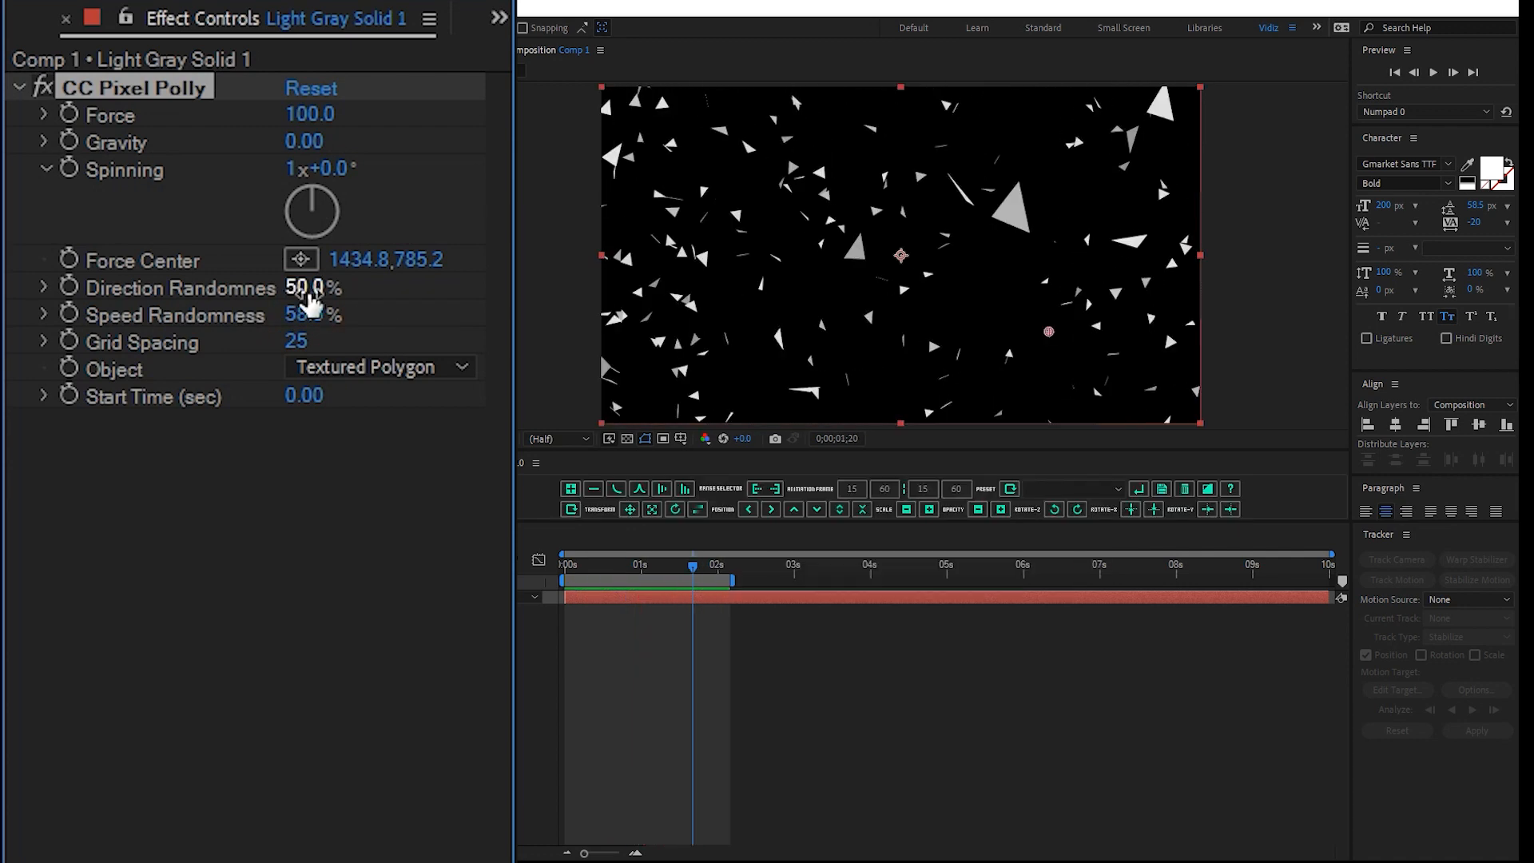
With the playhead at 0;00;00;06, try a Grid Spacing of 58 and preview the larger pieces
left_click_drag(607, 572, 560, 572)
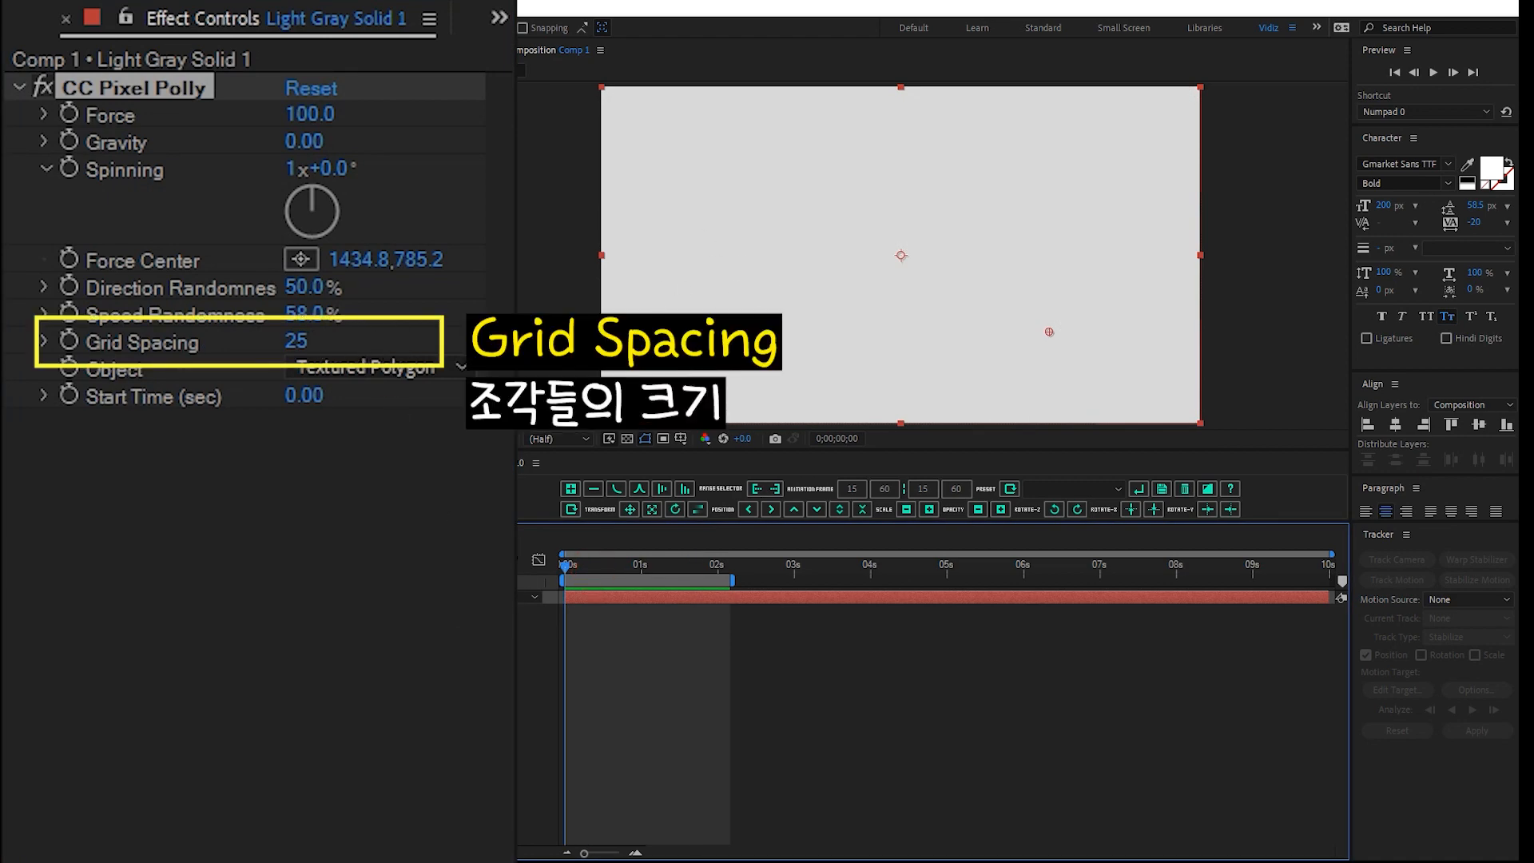
left_click(580, 559)
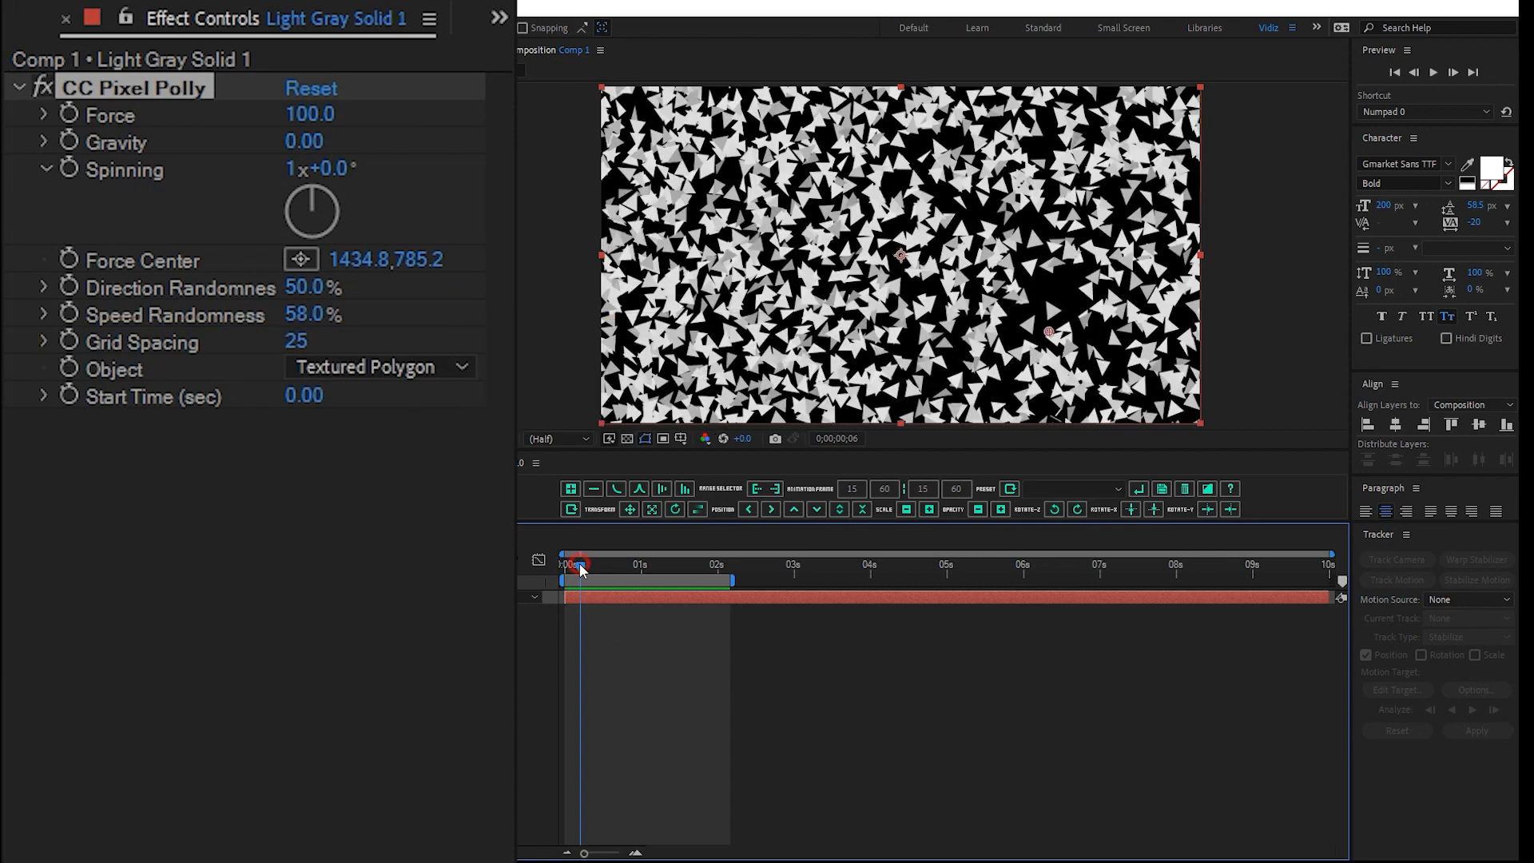
left_click_drag(294, 341, 349, 344)
key("space")
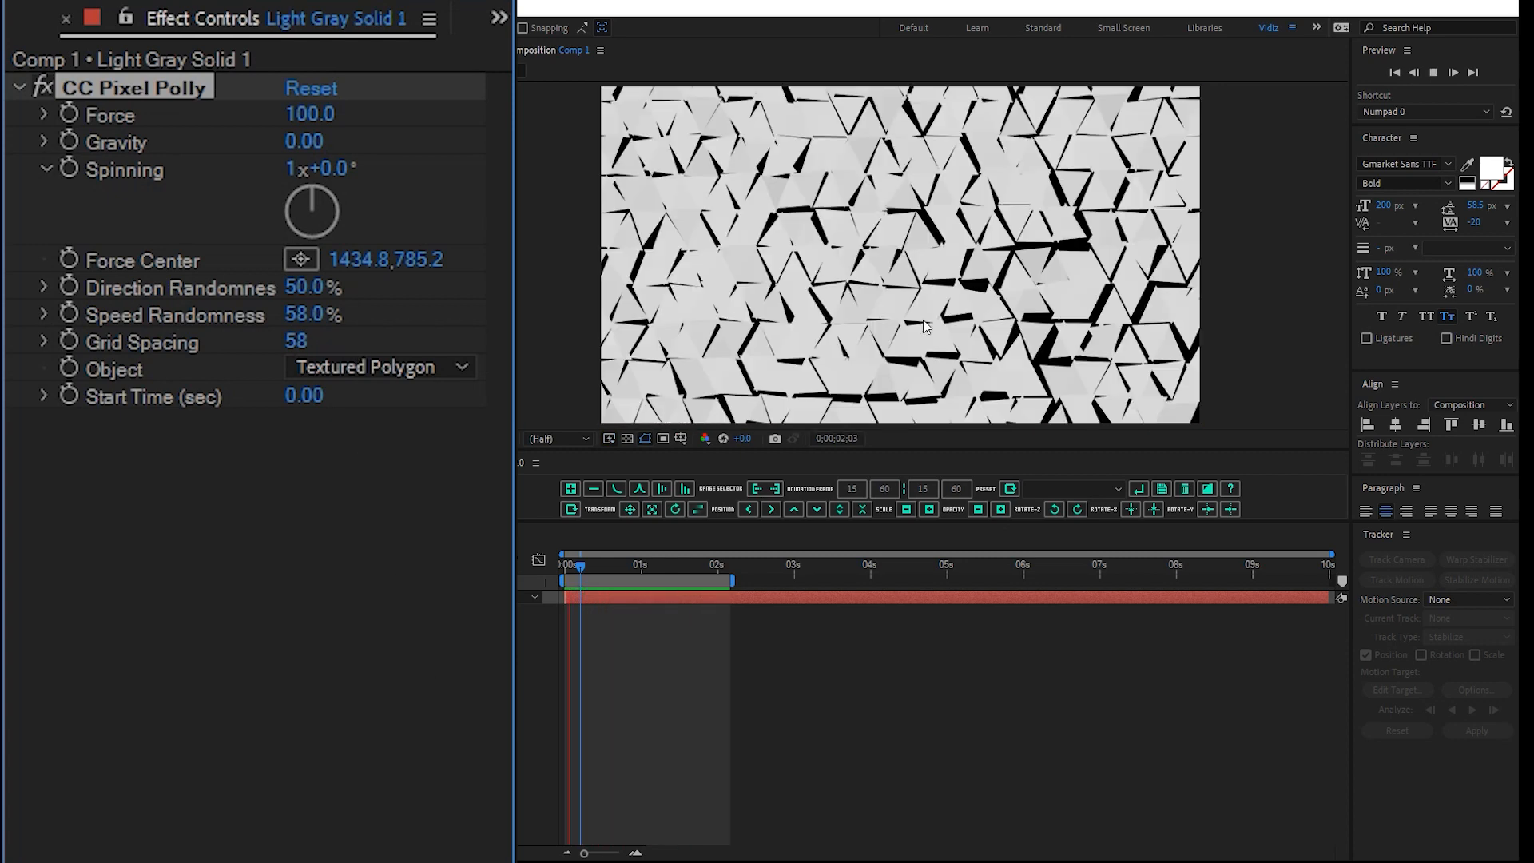
Set Grid Spacing to 5 and preview the fine pieces from the start of the composition
left_click(298, 341)
type("5")
key("Return")
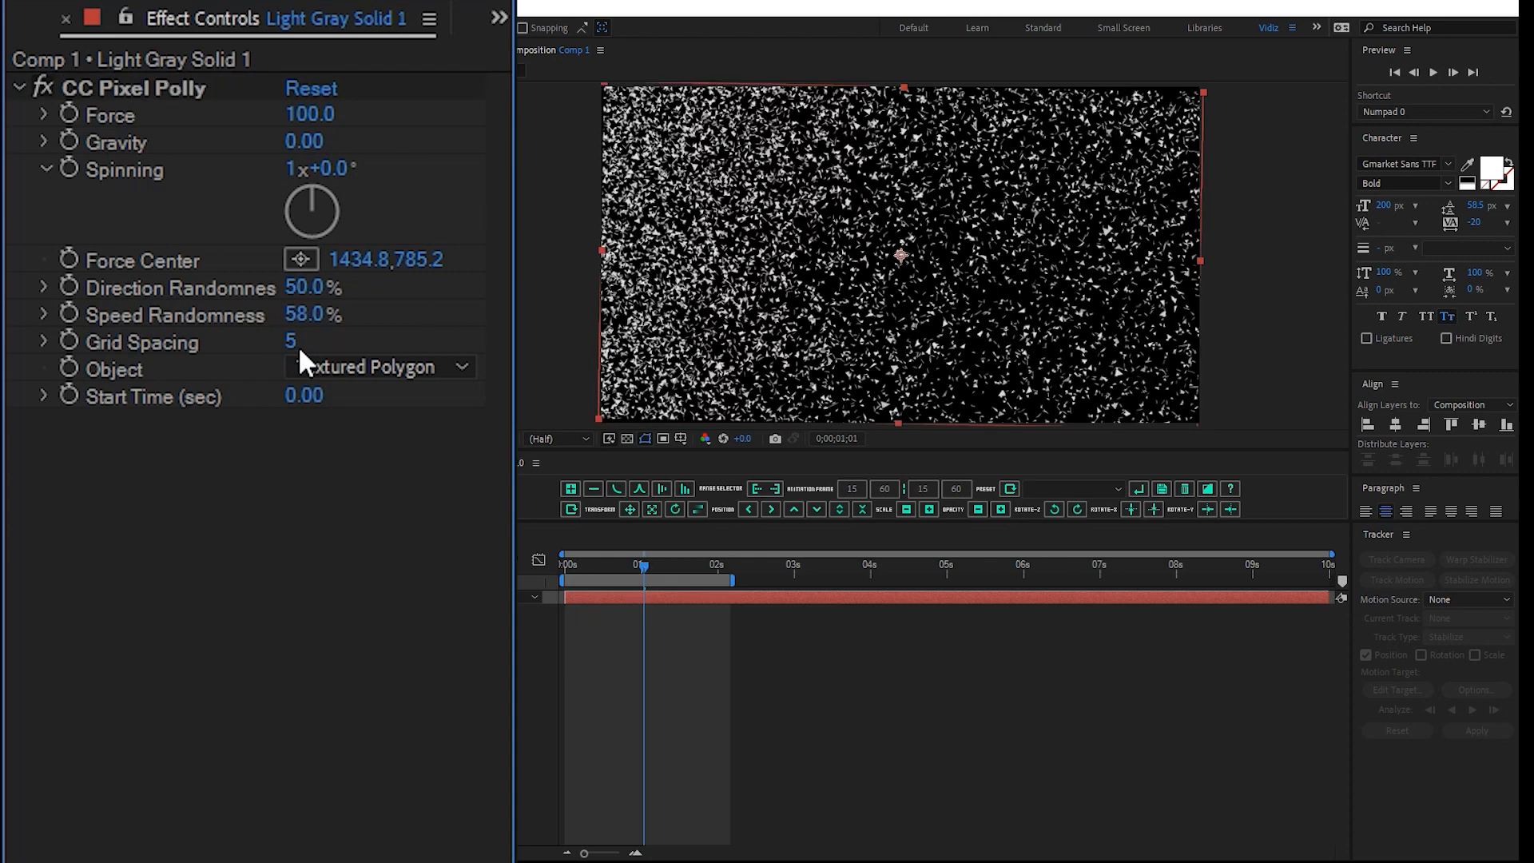
left_click_drag(603, 571, 525, 578)
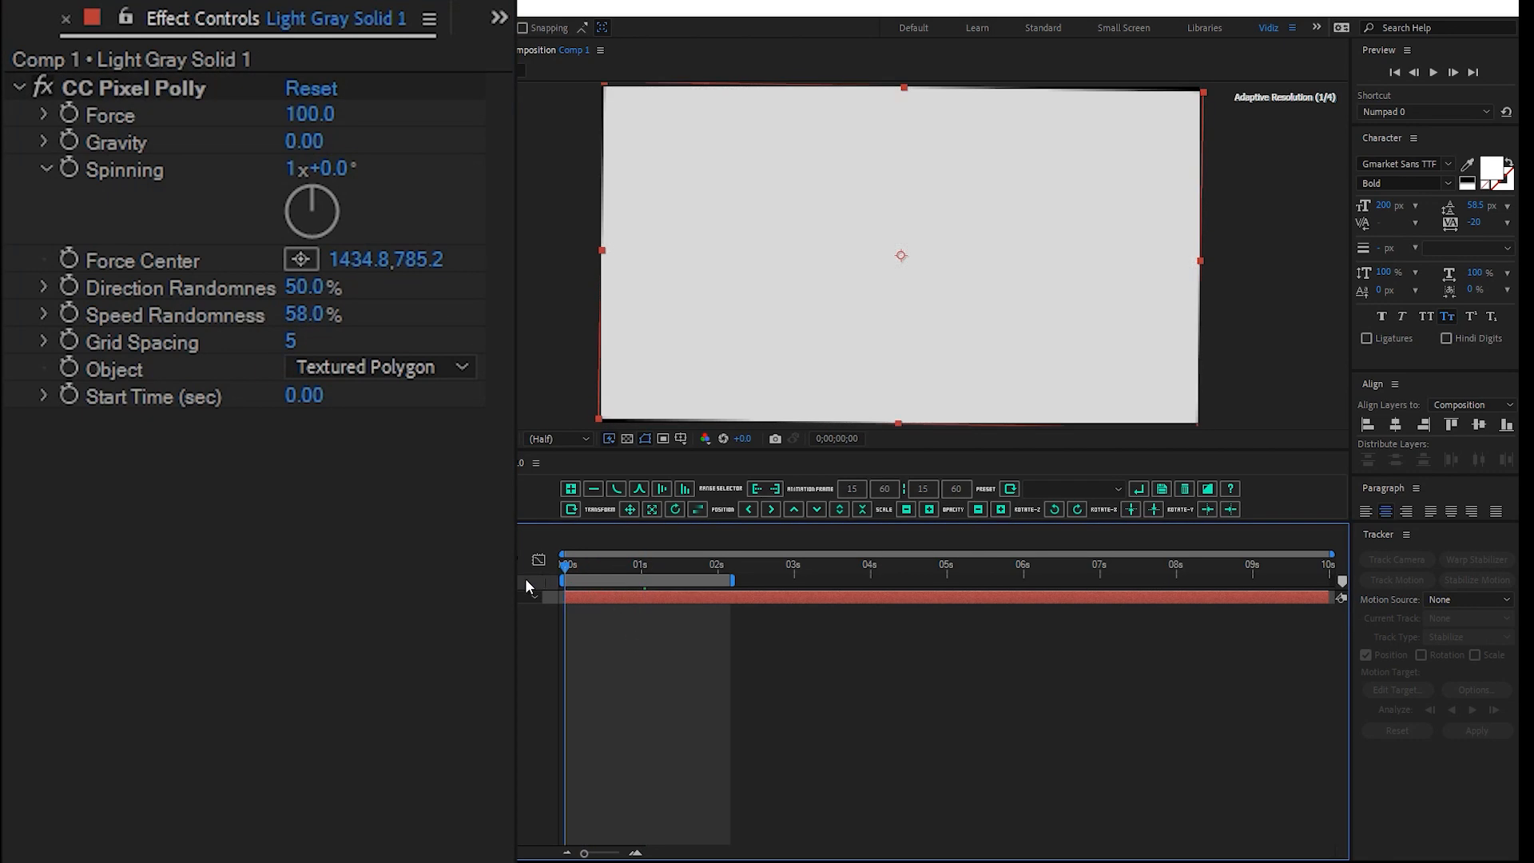
key("space")
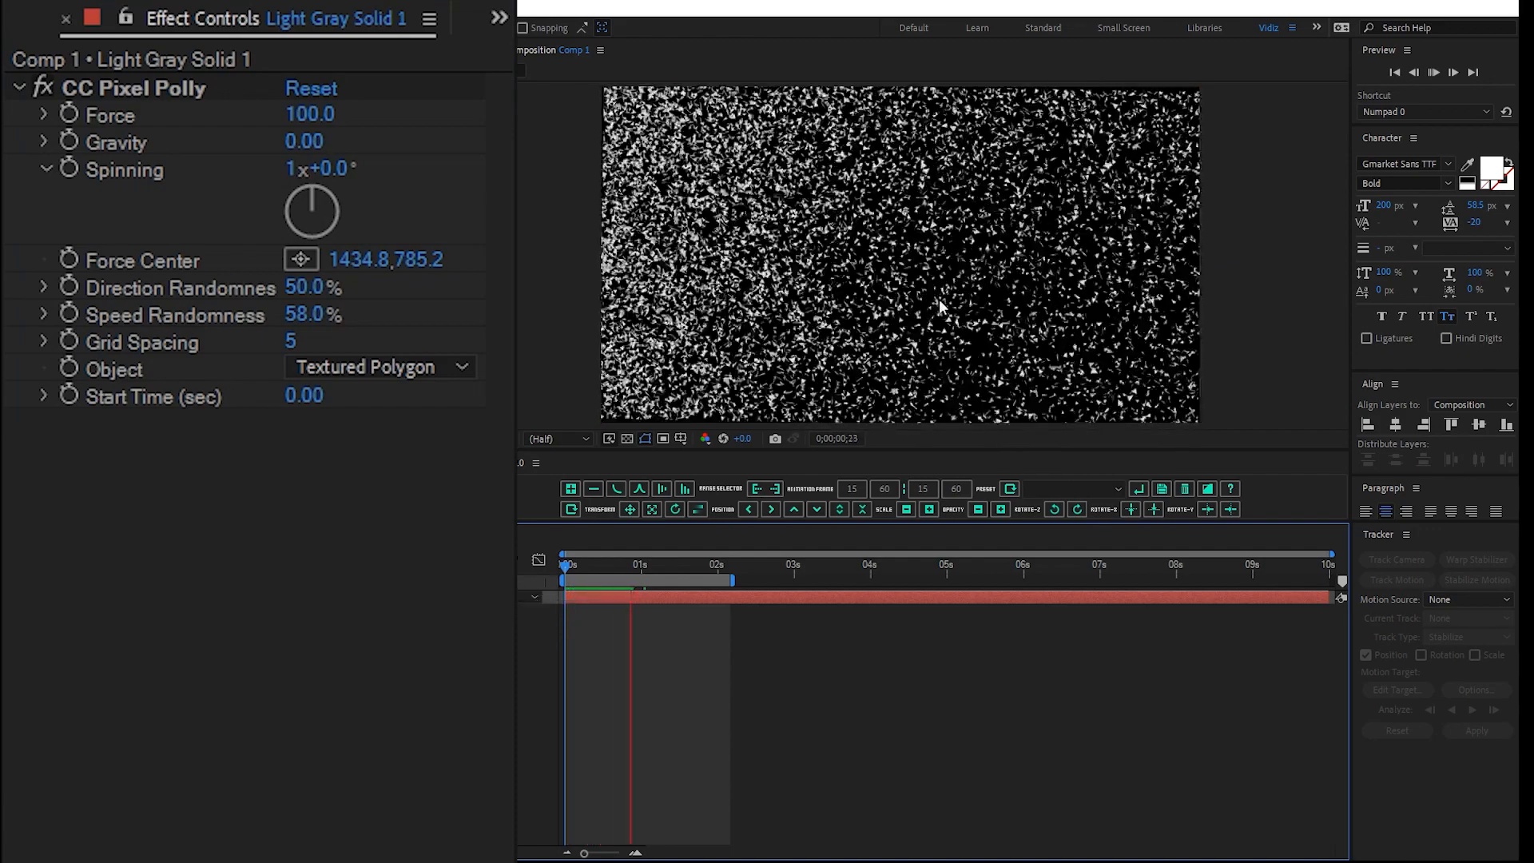
left_click(950, 329)
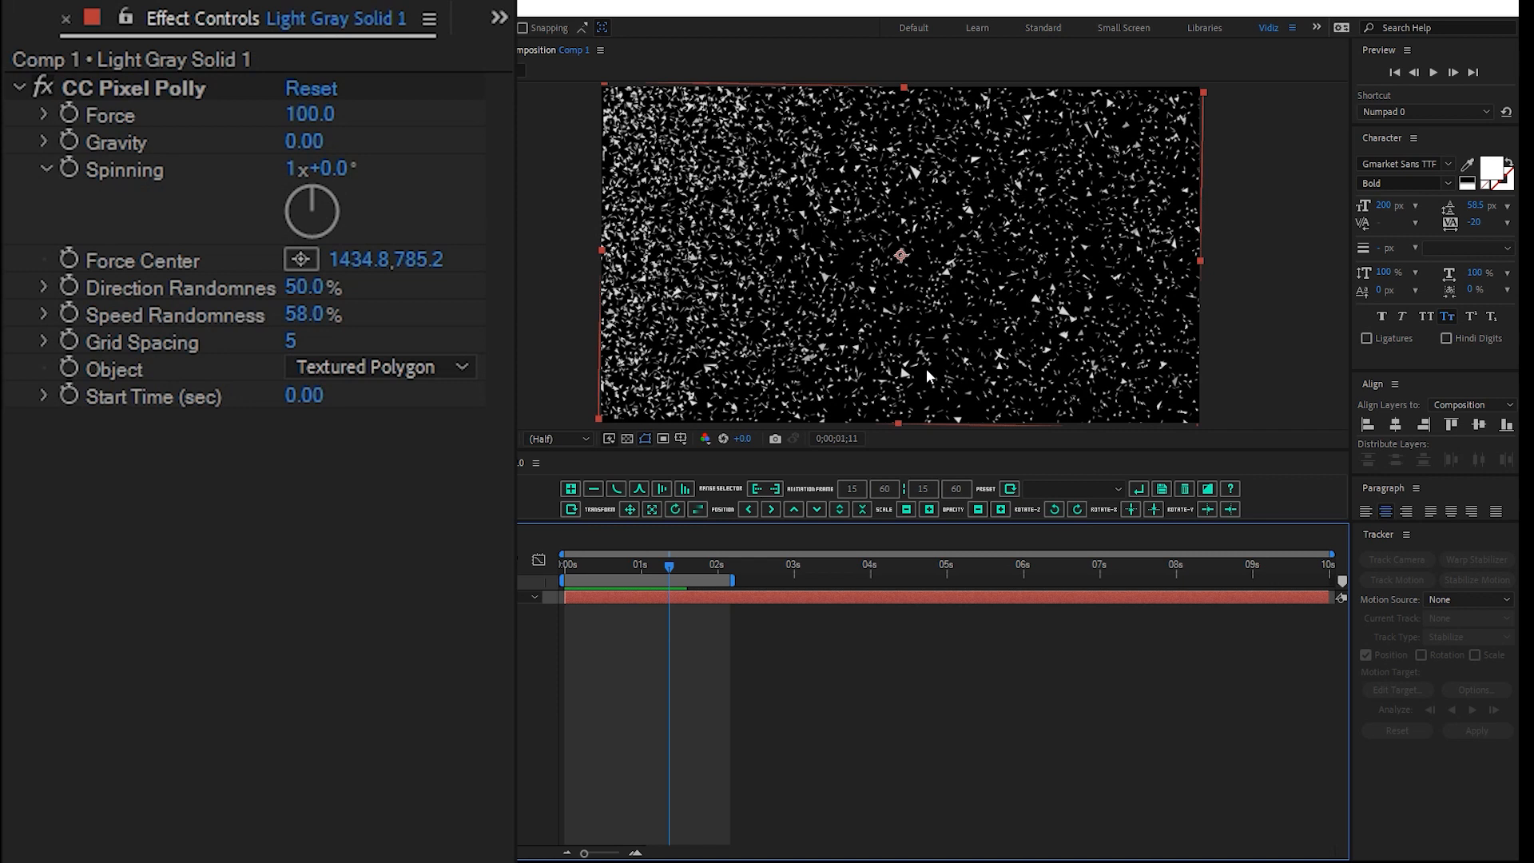
From the first frame, choose Textured Polygon as the Object type and inspect the pieces at 0;00;00;07
key("Home")
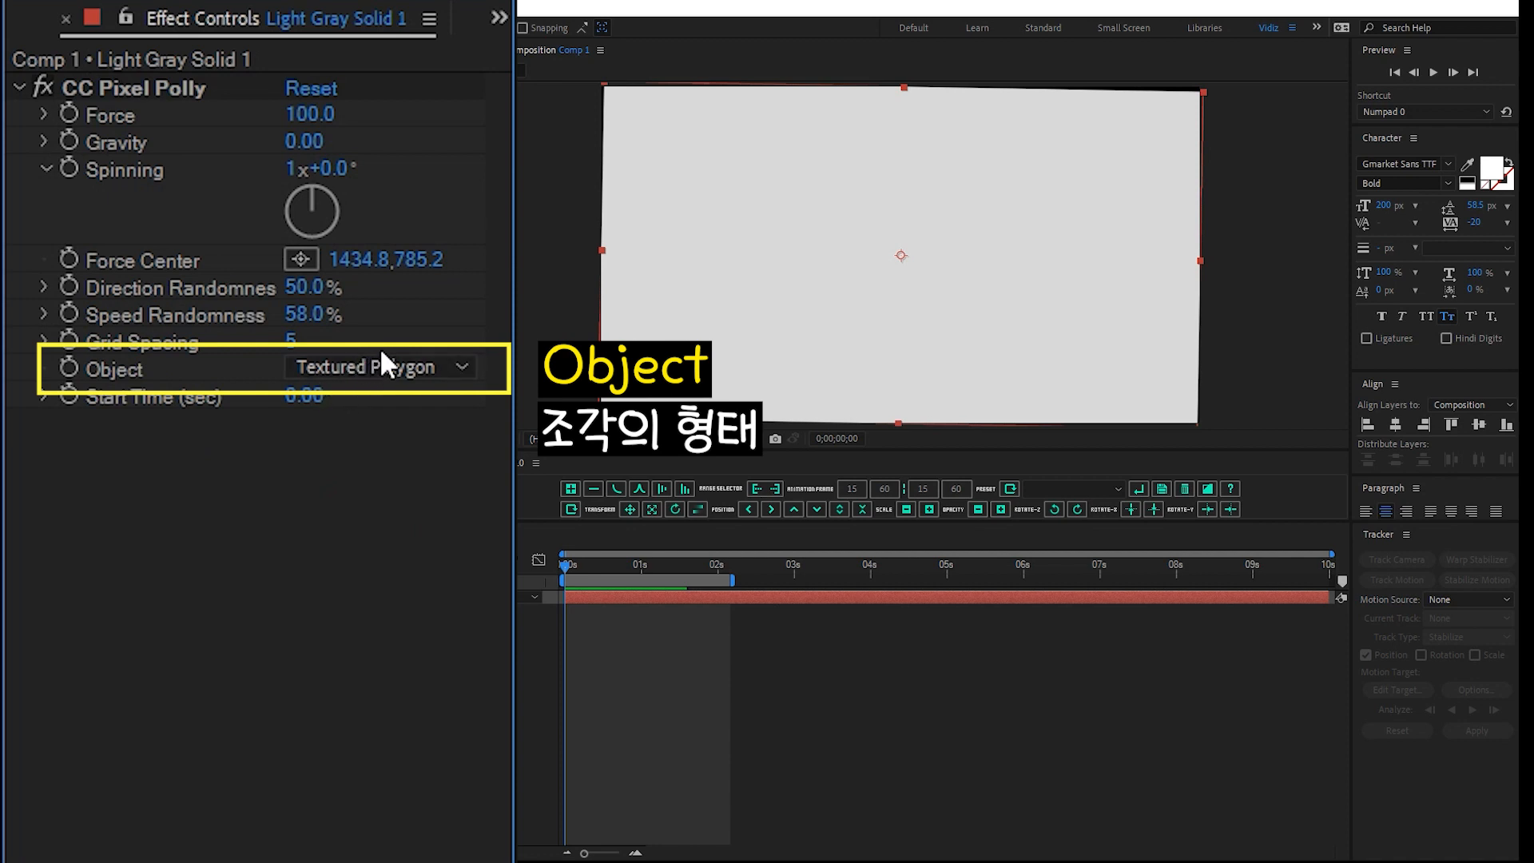
left_click(392, 366)
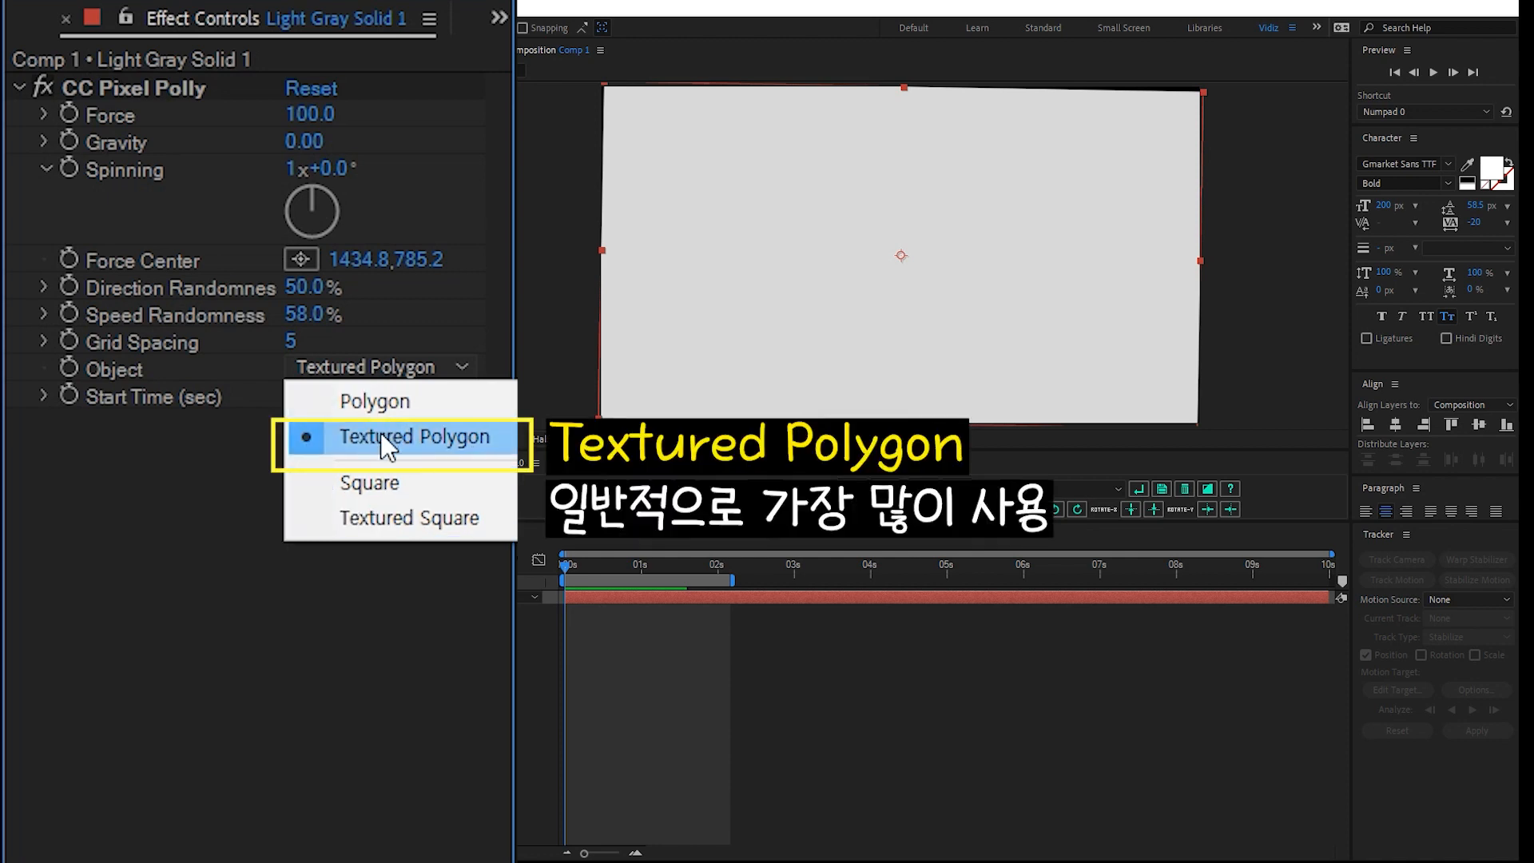
left_click(345, 441)
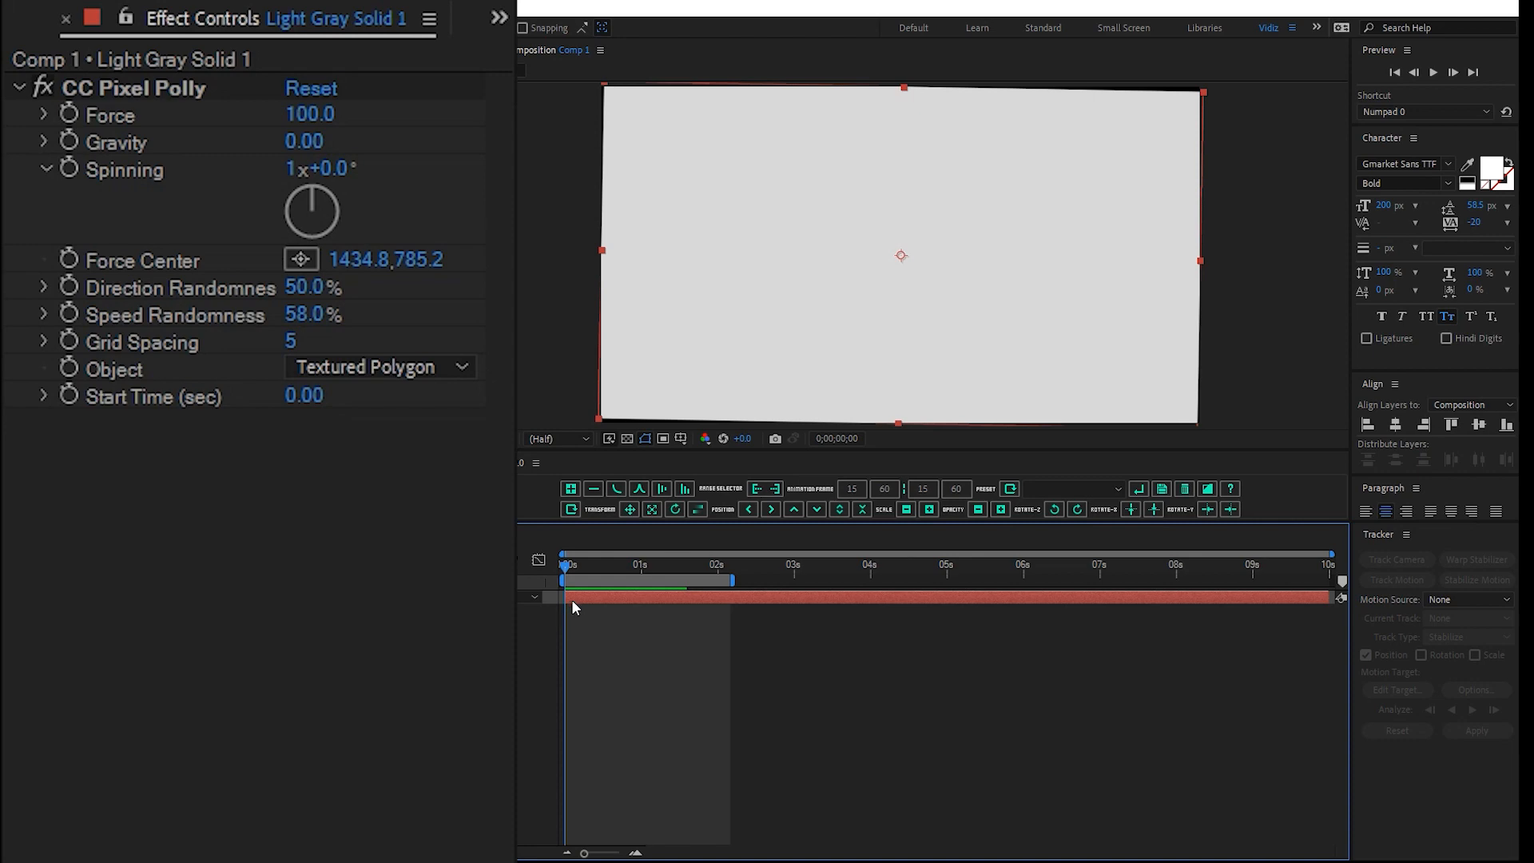
left_click_drag(565, 567, 583, 565)
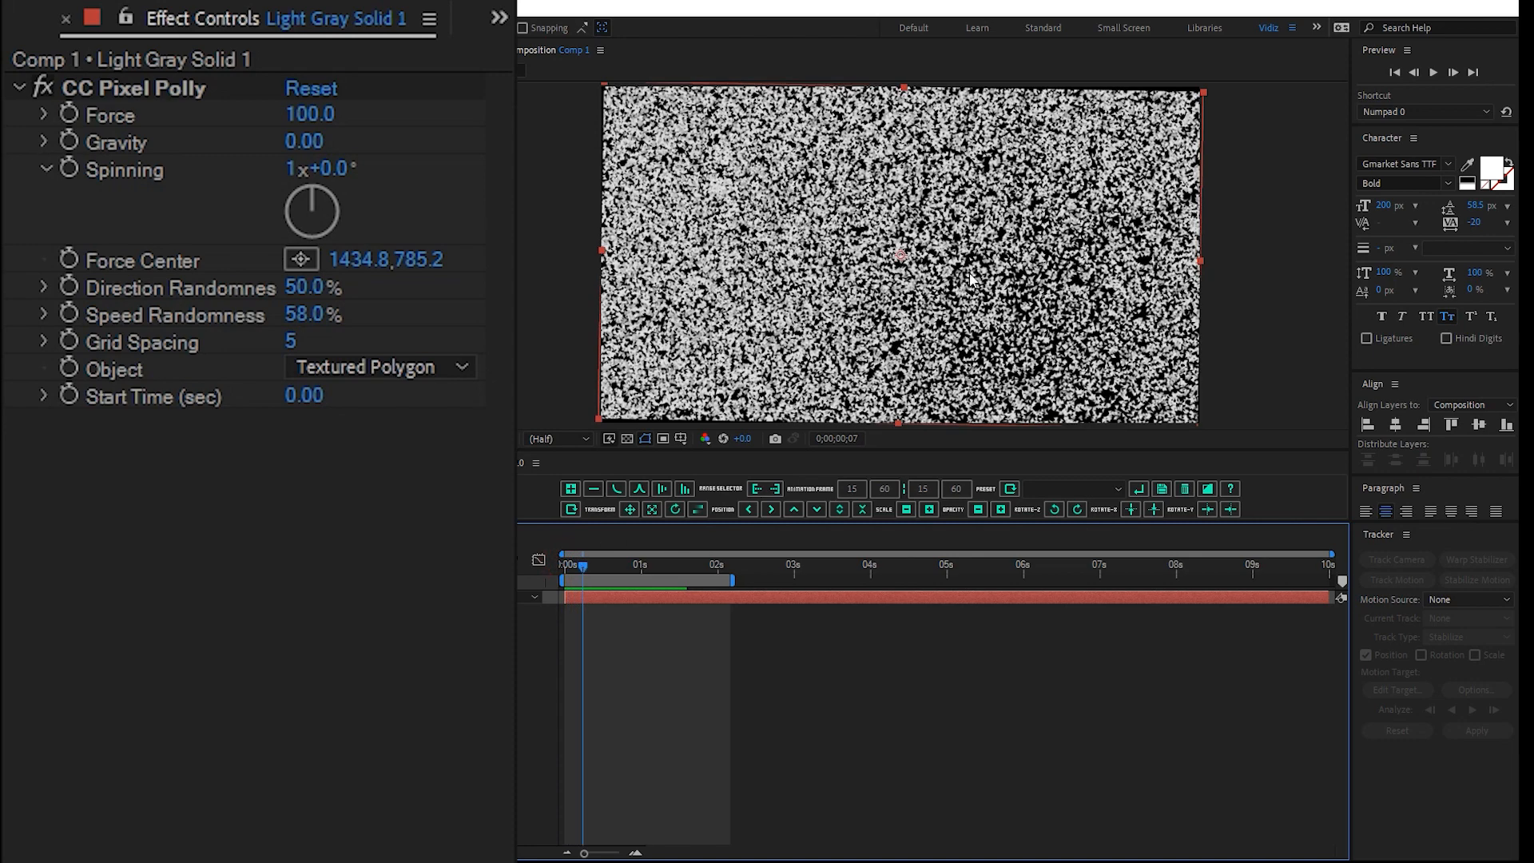
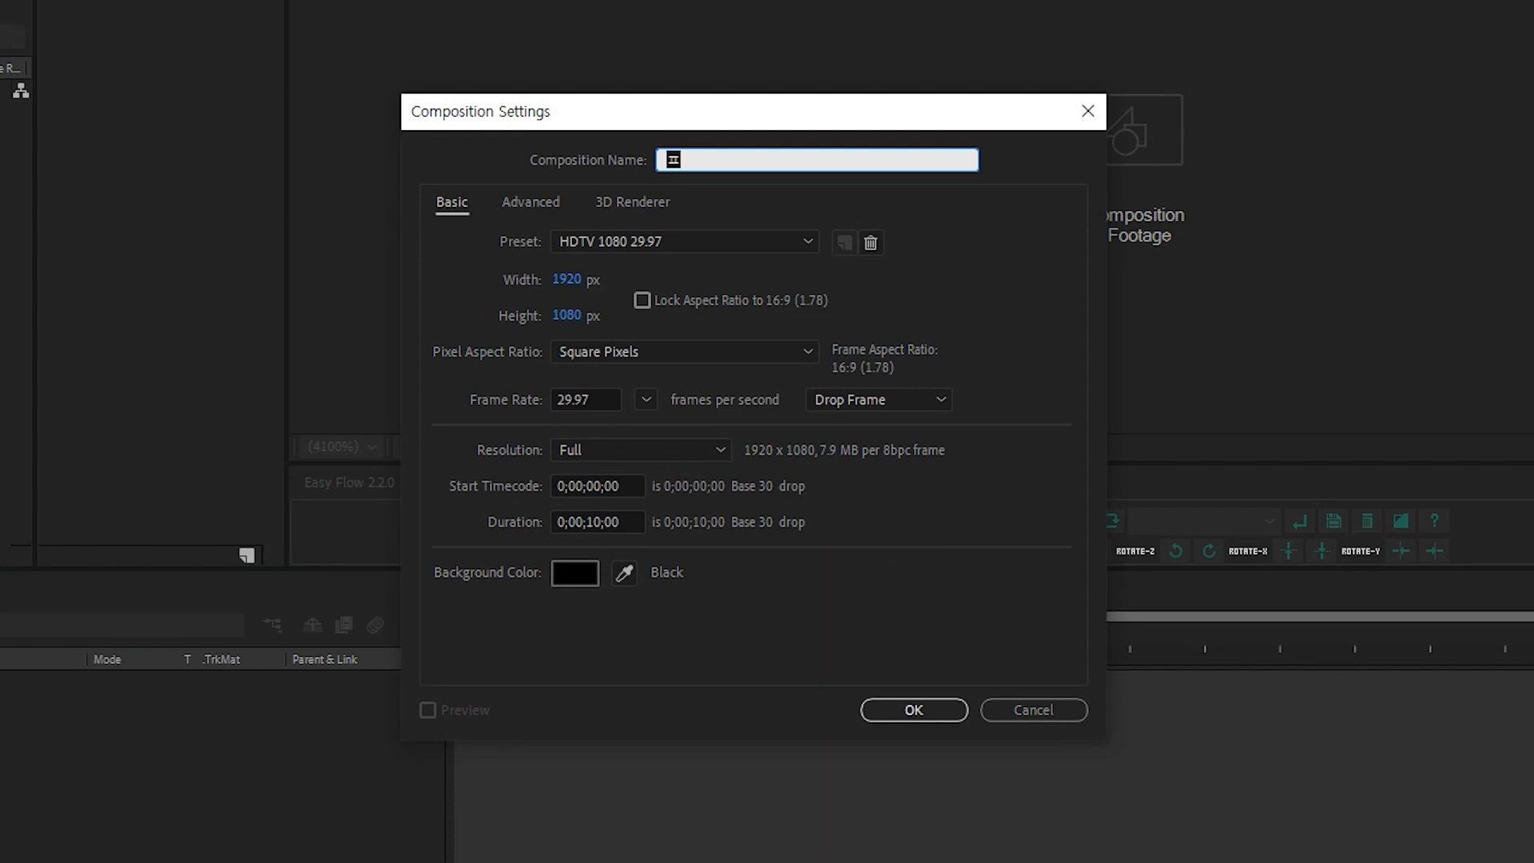
Create the composition named 픽셀 폴리 with the HDTV 1080 29.97 preset and a duration of 0;00;10;00
type("폴리")
left_click(592, 241)
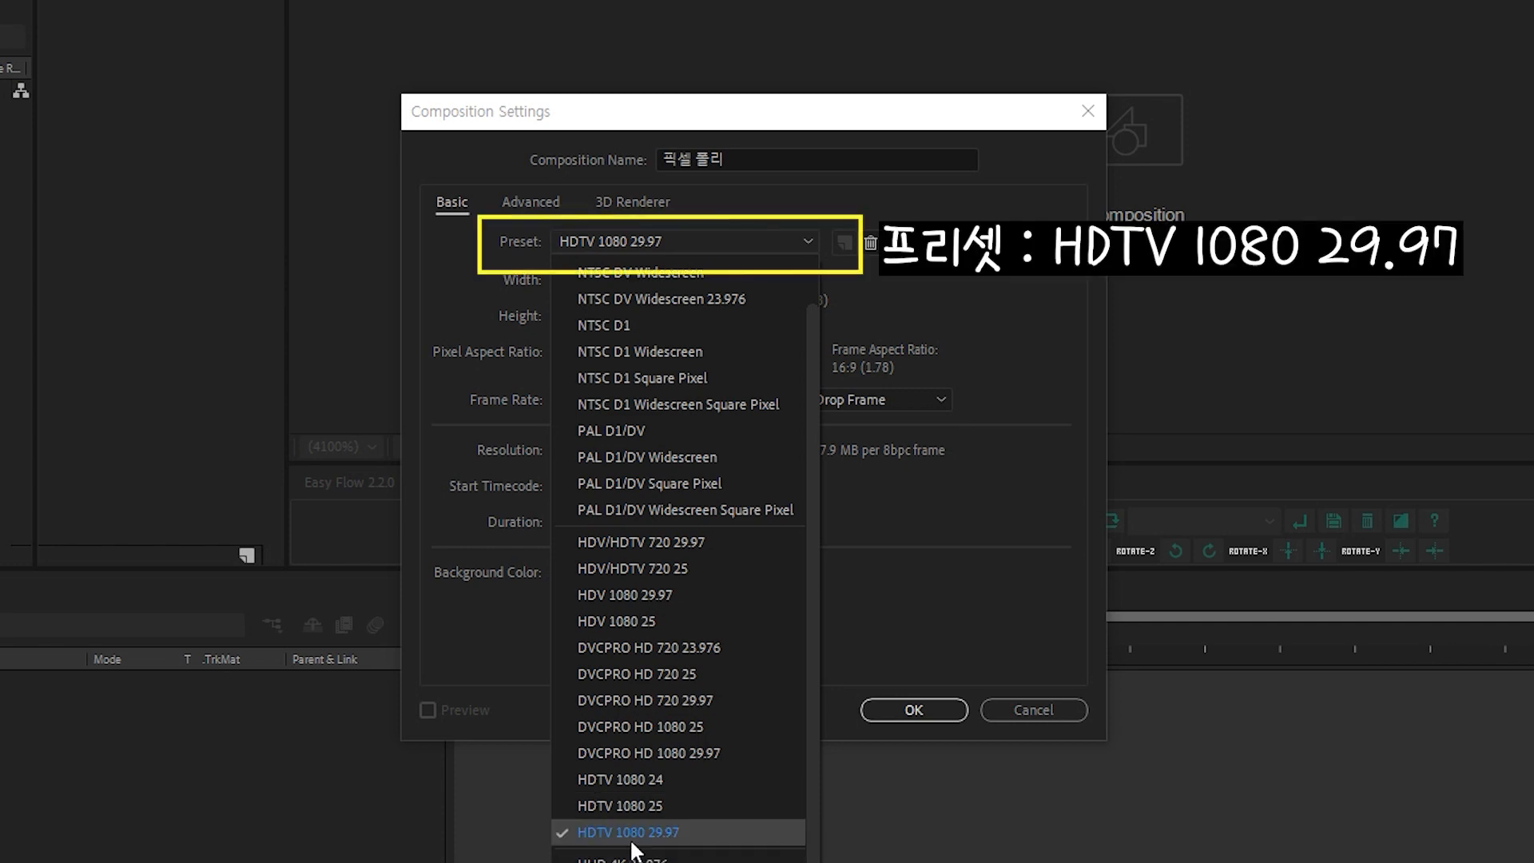
left_click(662, 831)
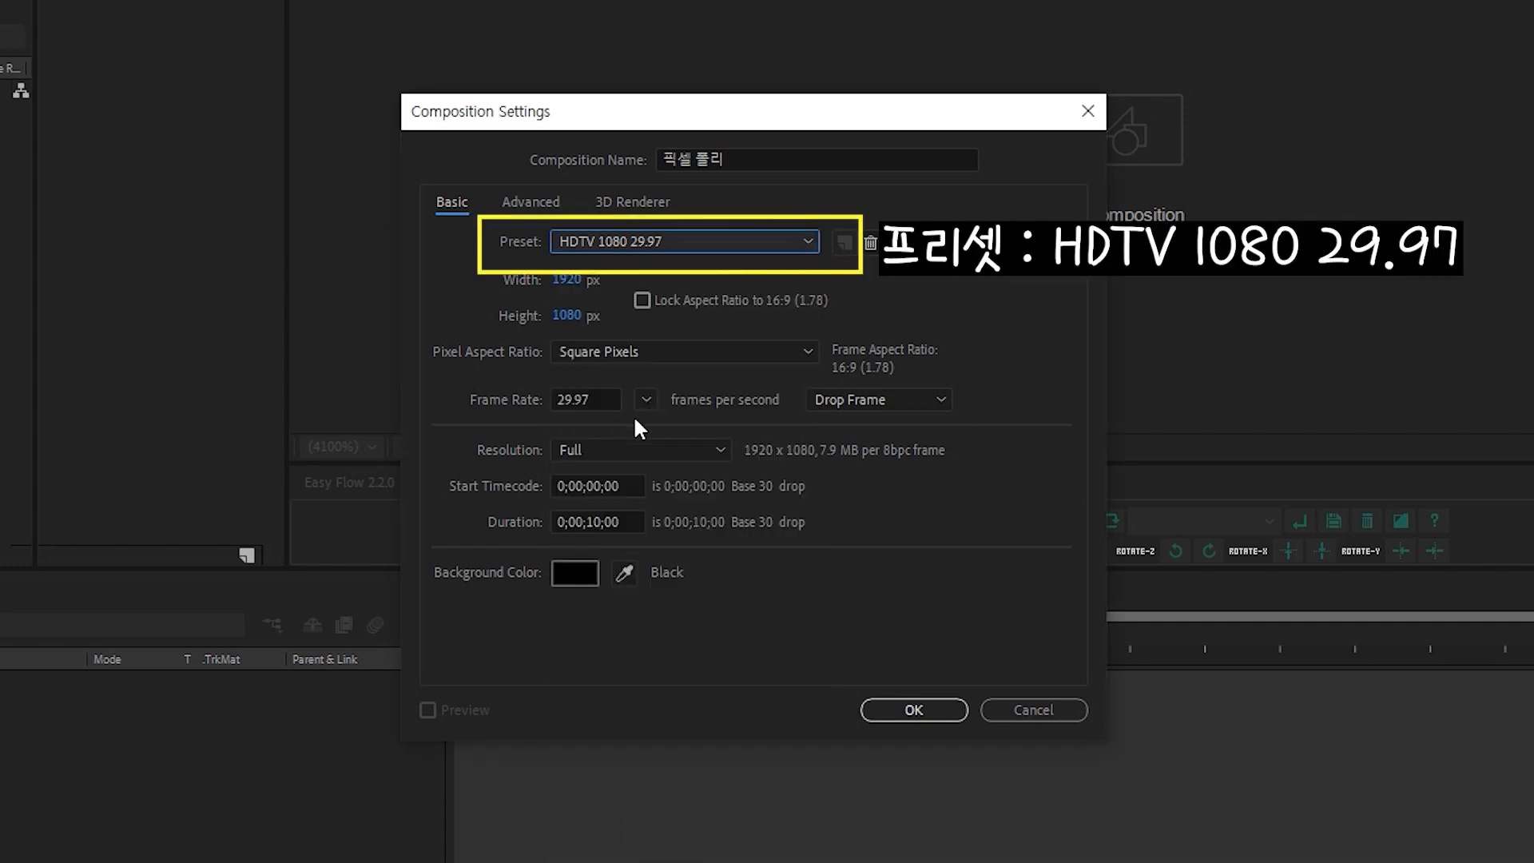
left_click(588, 522)
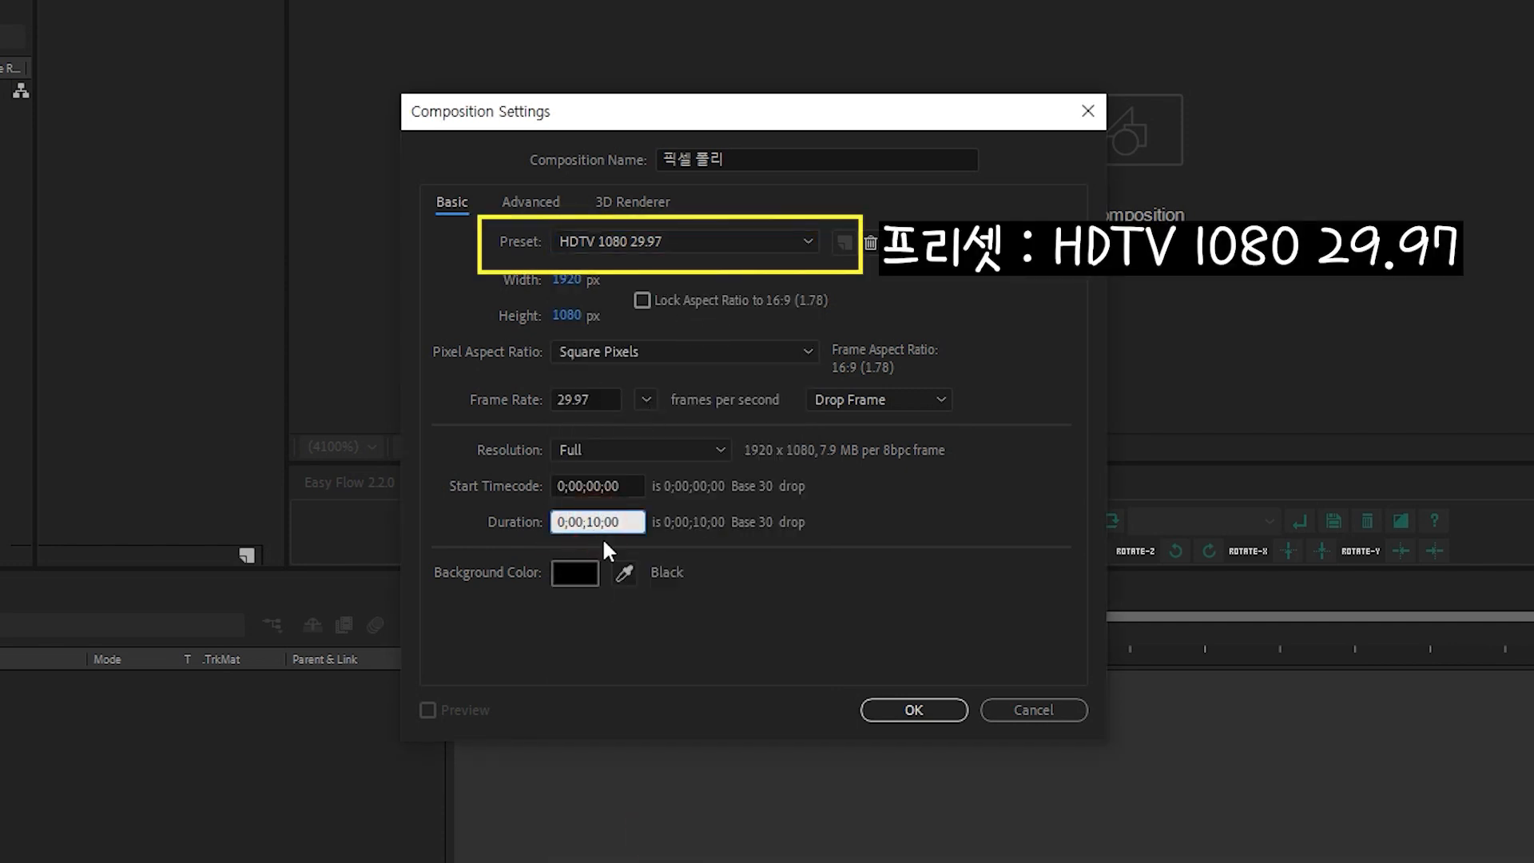
left_click(931, 710)
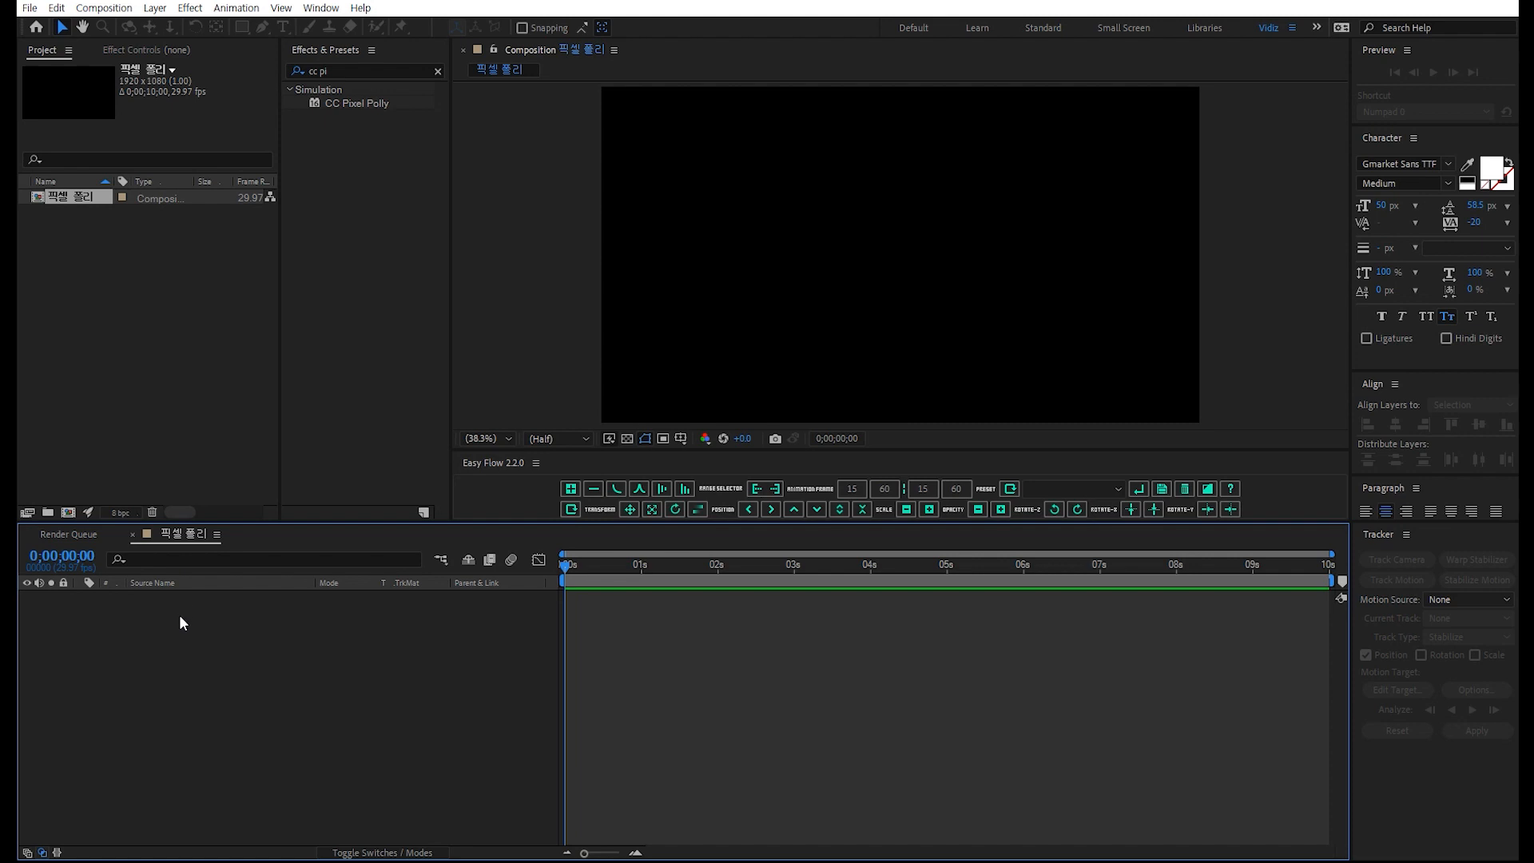
Add a text layer reading 비디즈 near the middle of the composition
left_click(274, 635)
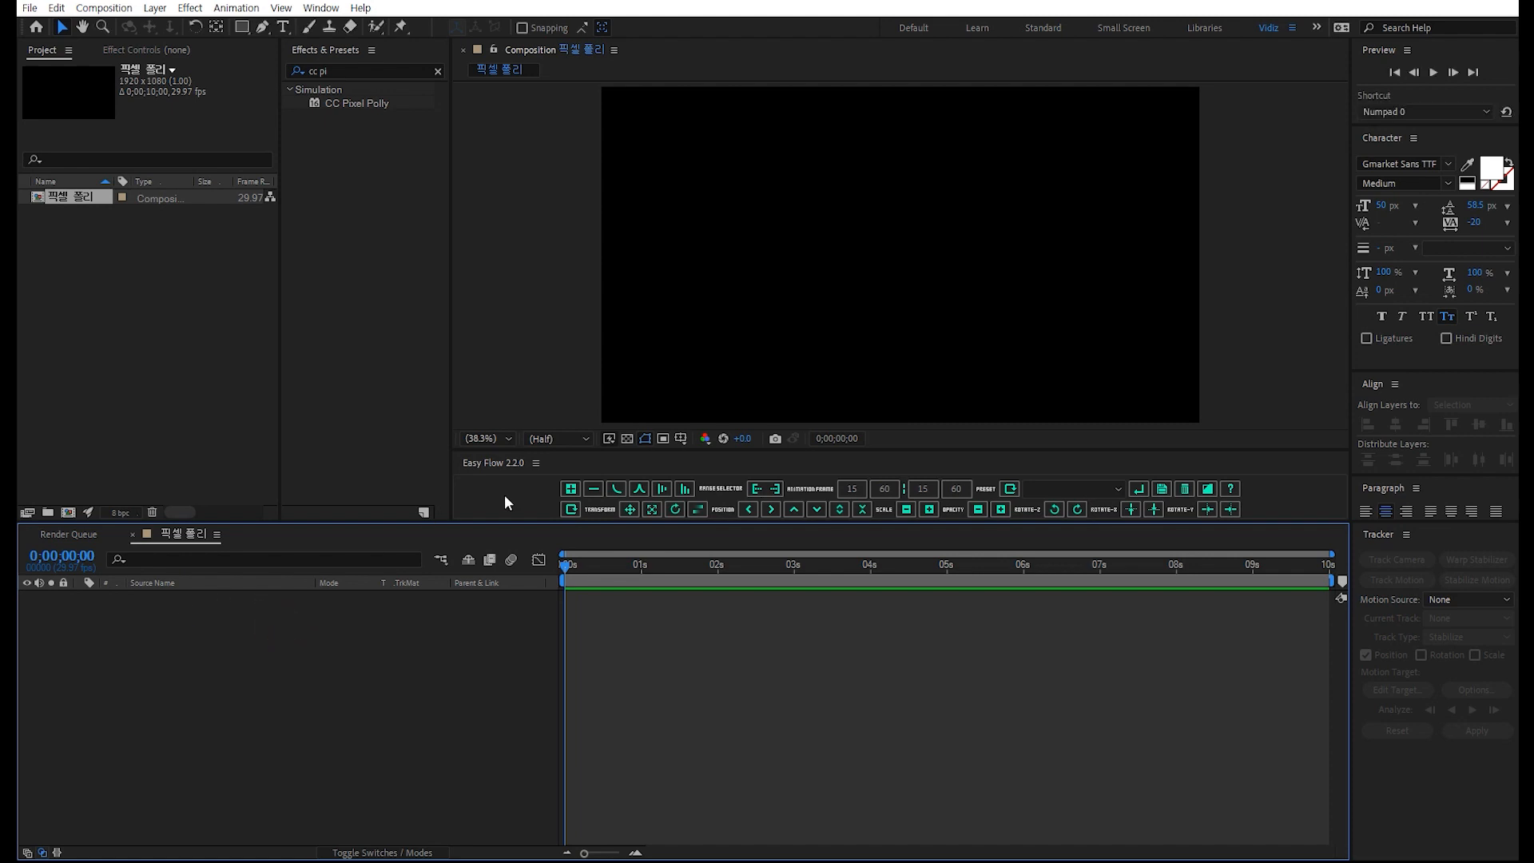
key("ctrl+t")
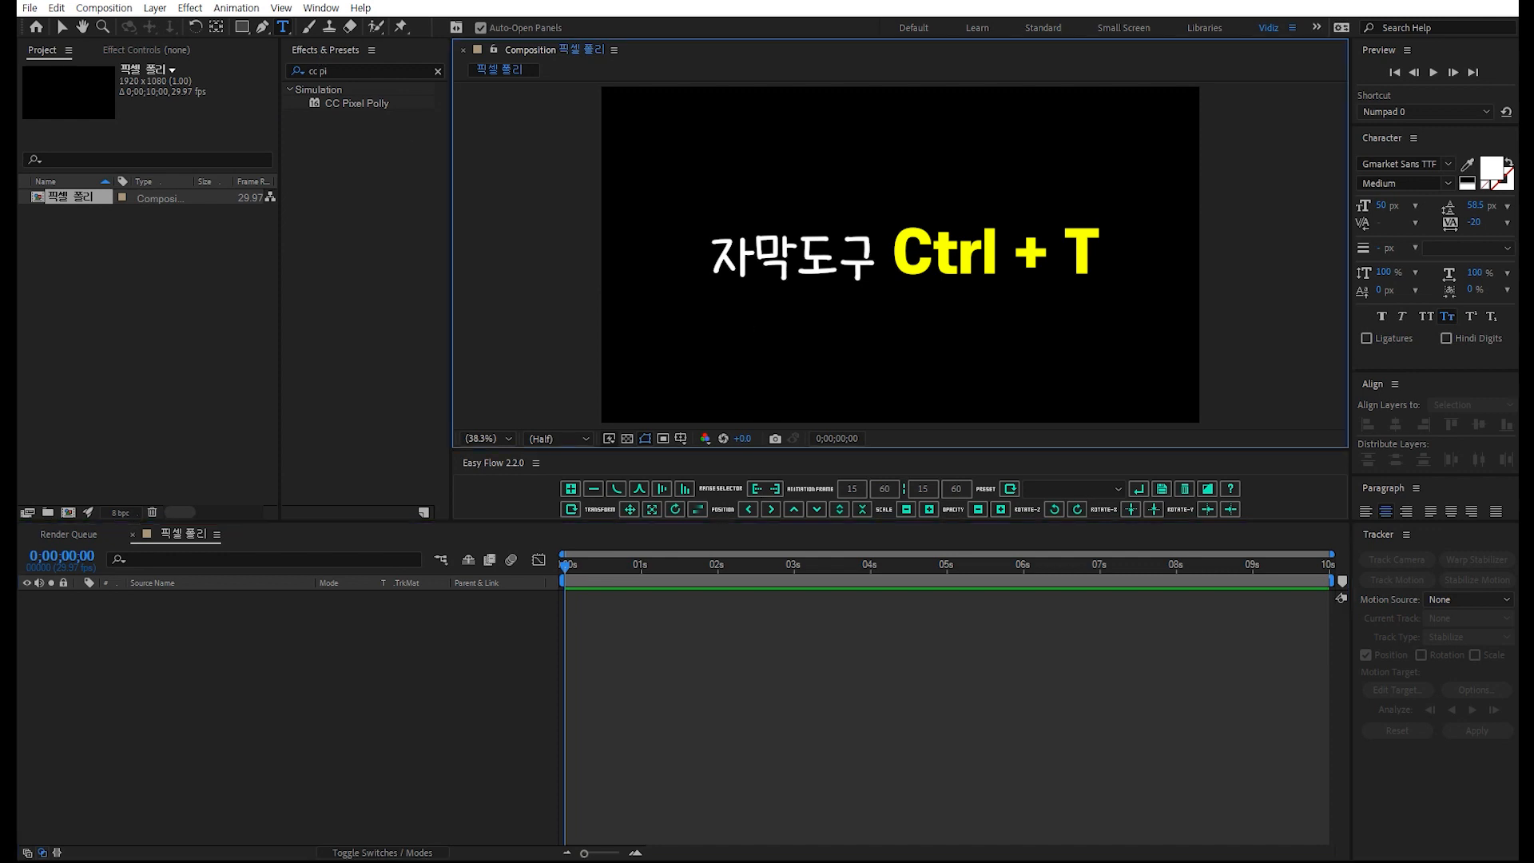
left_click(883, 288)
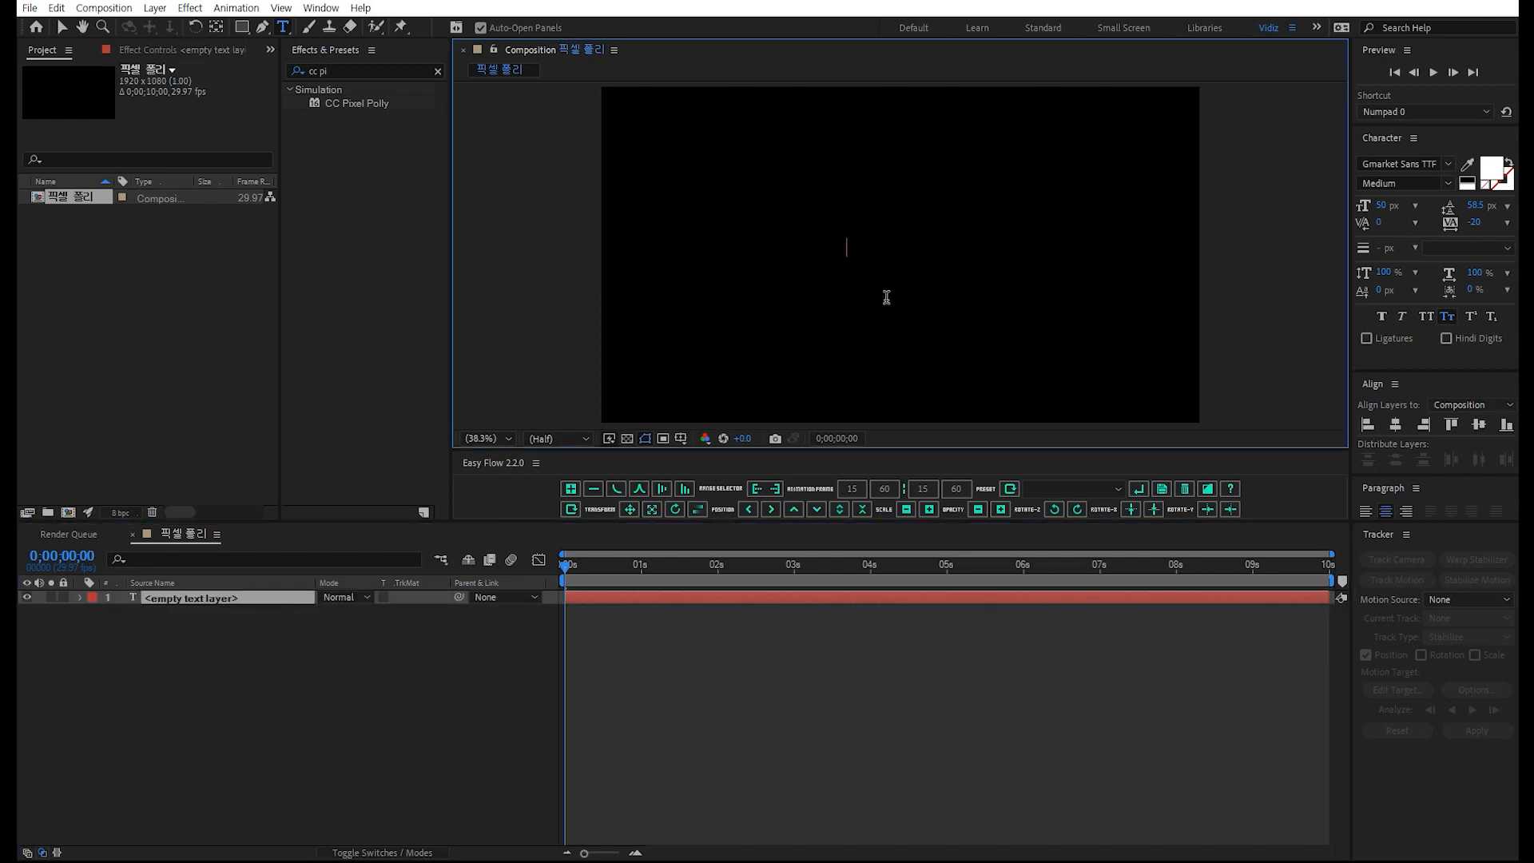
type("비디즈")
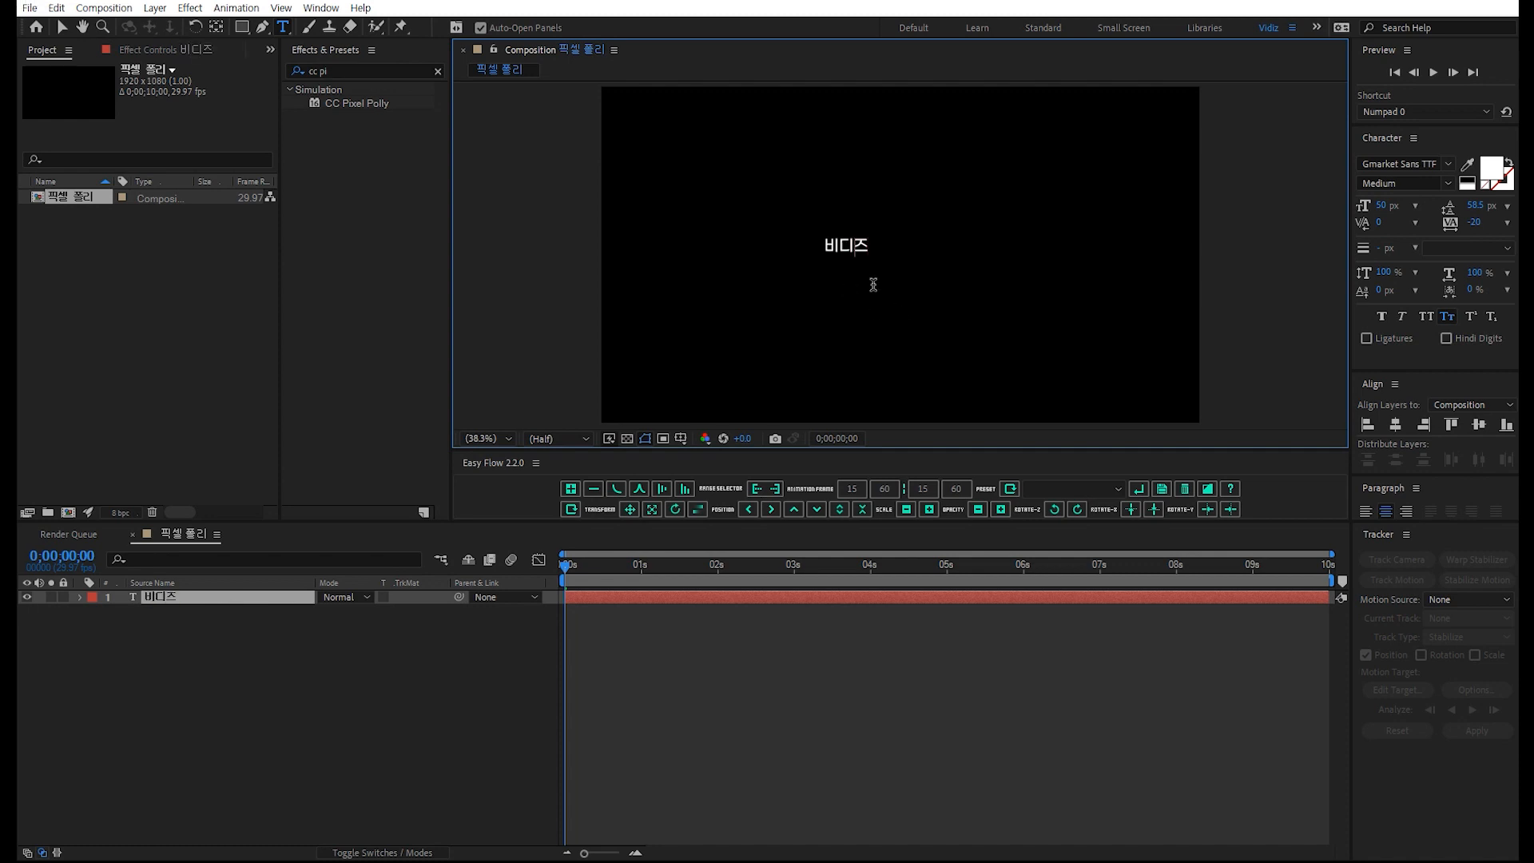
Format all of the 비디즈 text in Gmarket Sans Bold at a size of 200 px
key("ctrl+a")
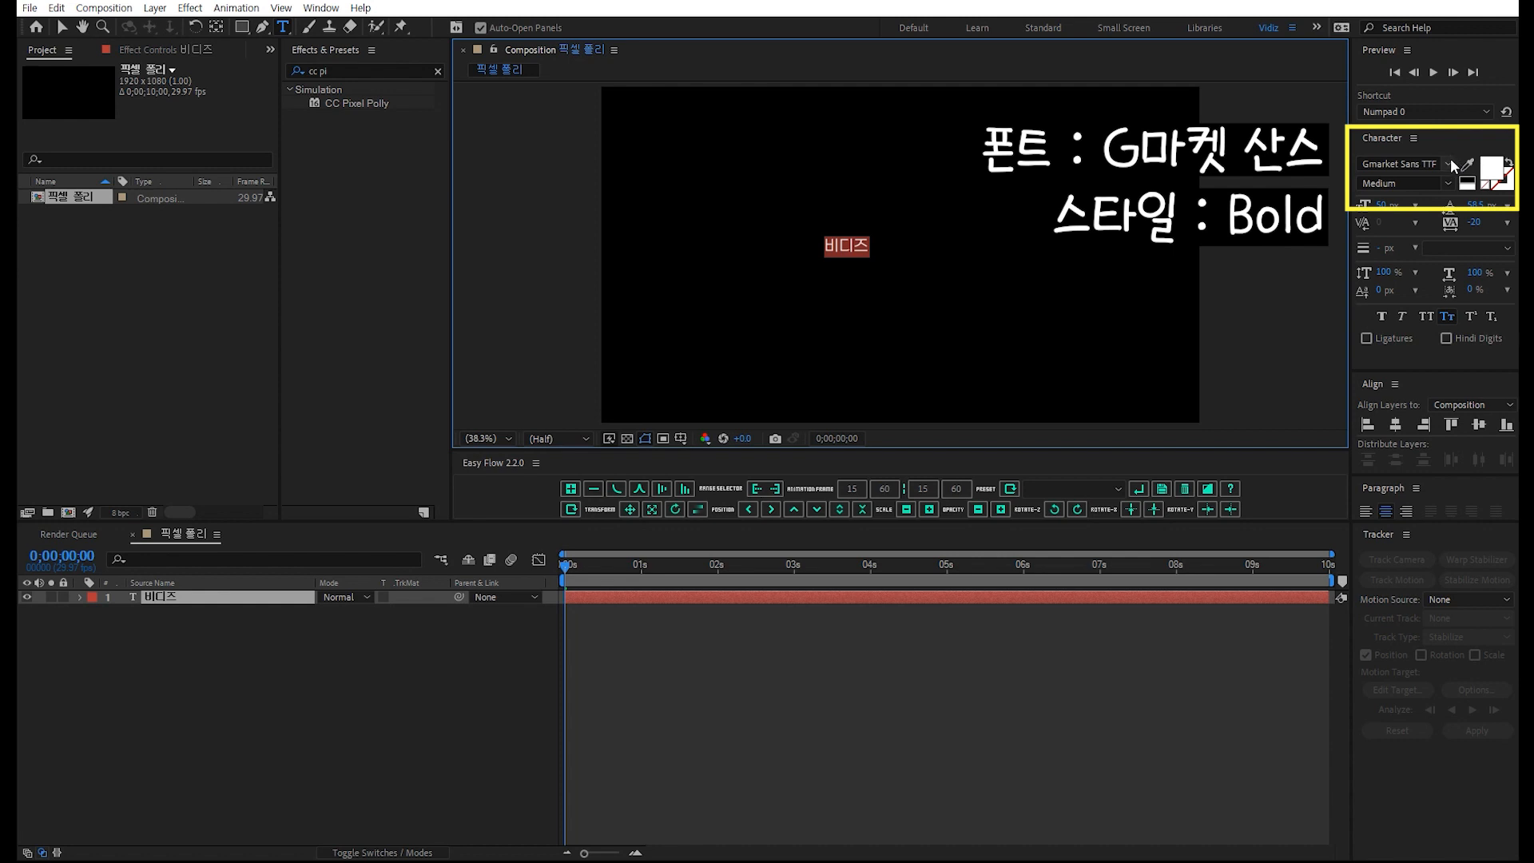
left_click(1446, 183)
left_click(1393, 233)
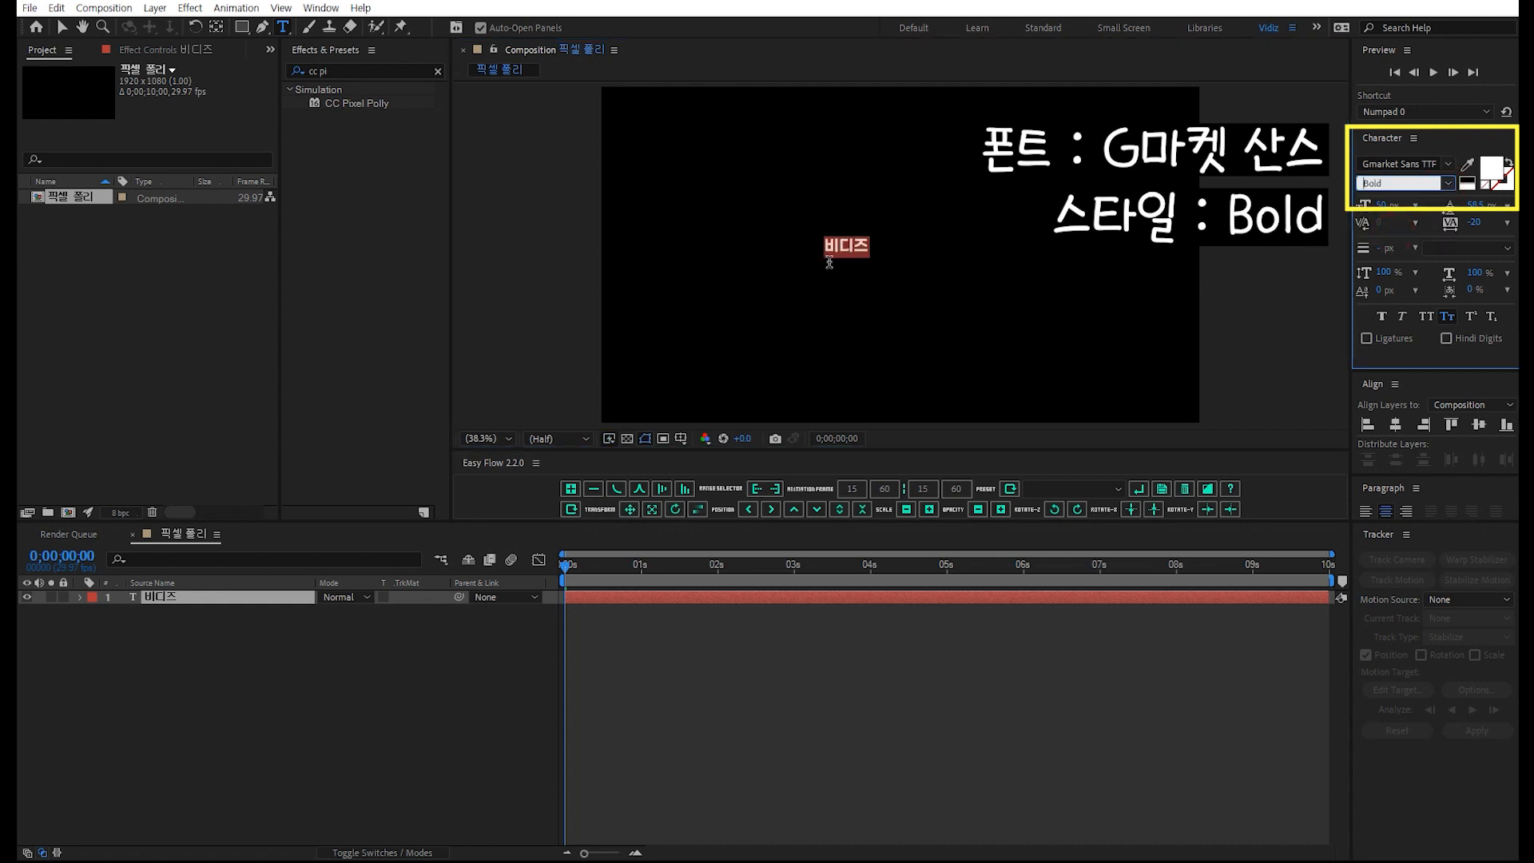
left_click(1379, 206)
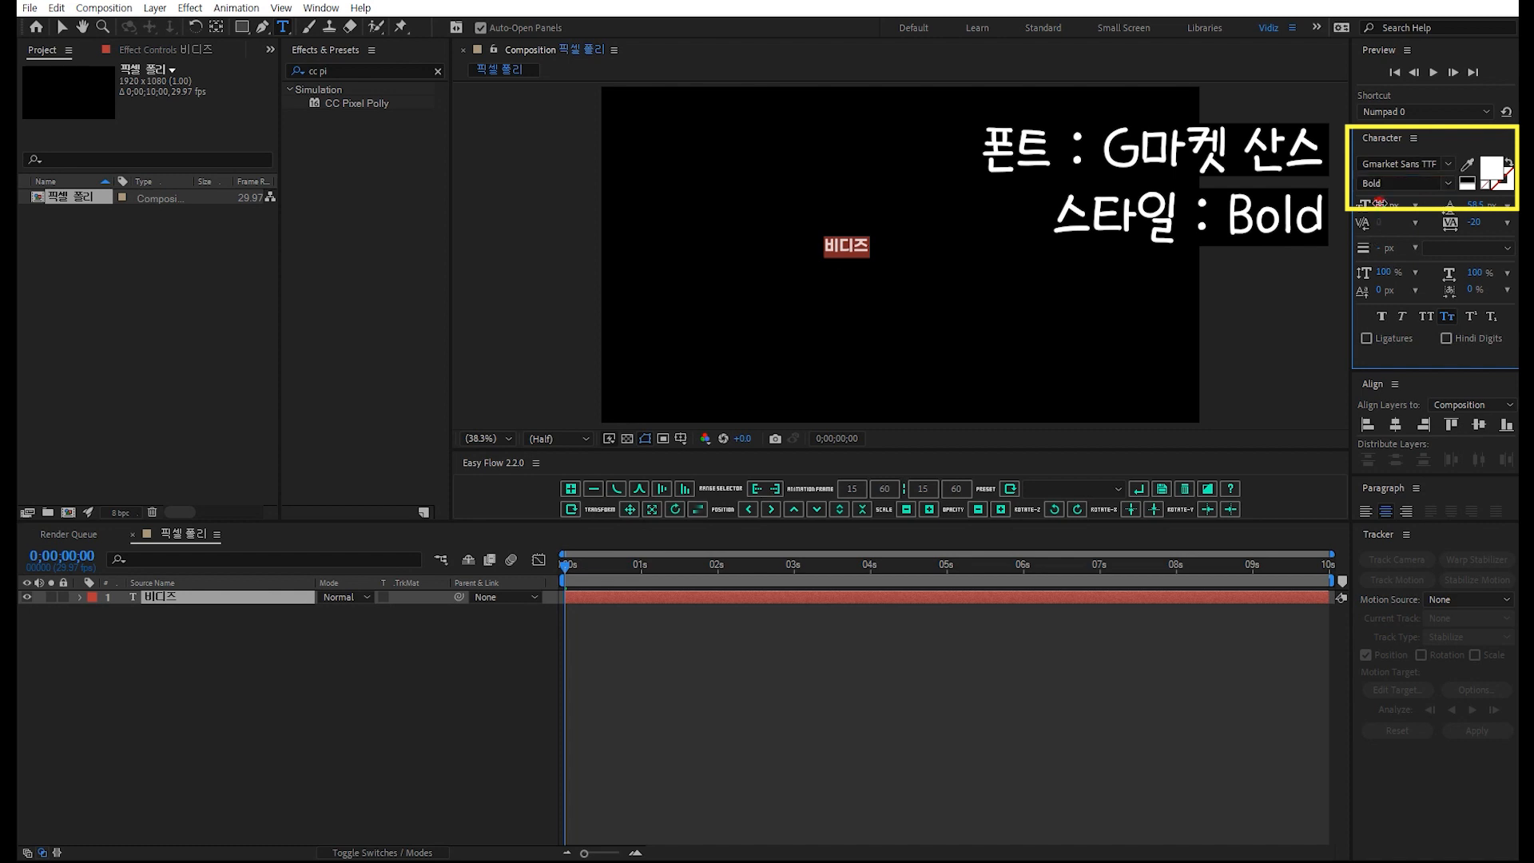
type("200")
key("Return")
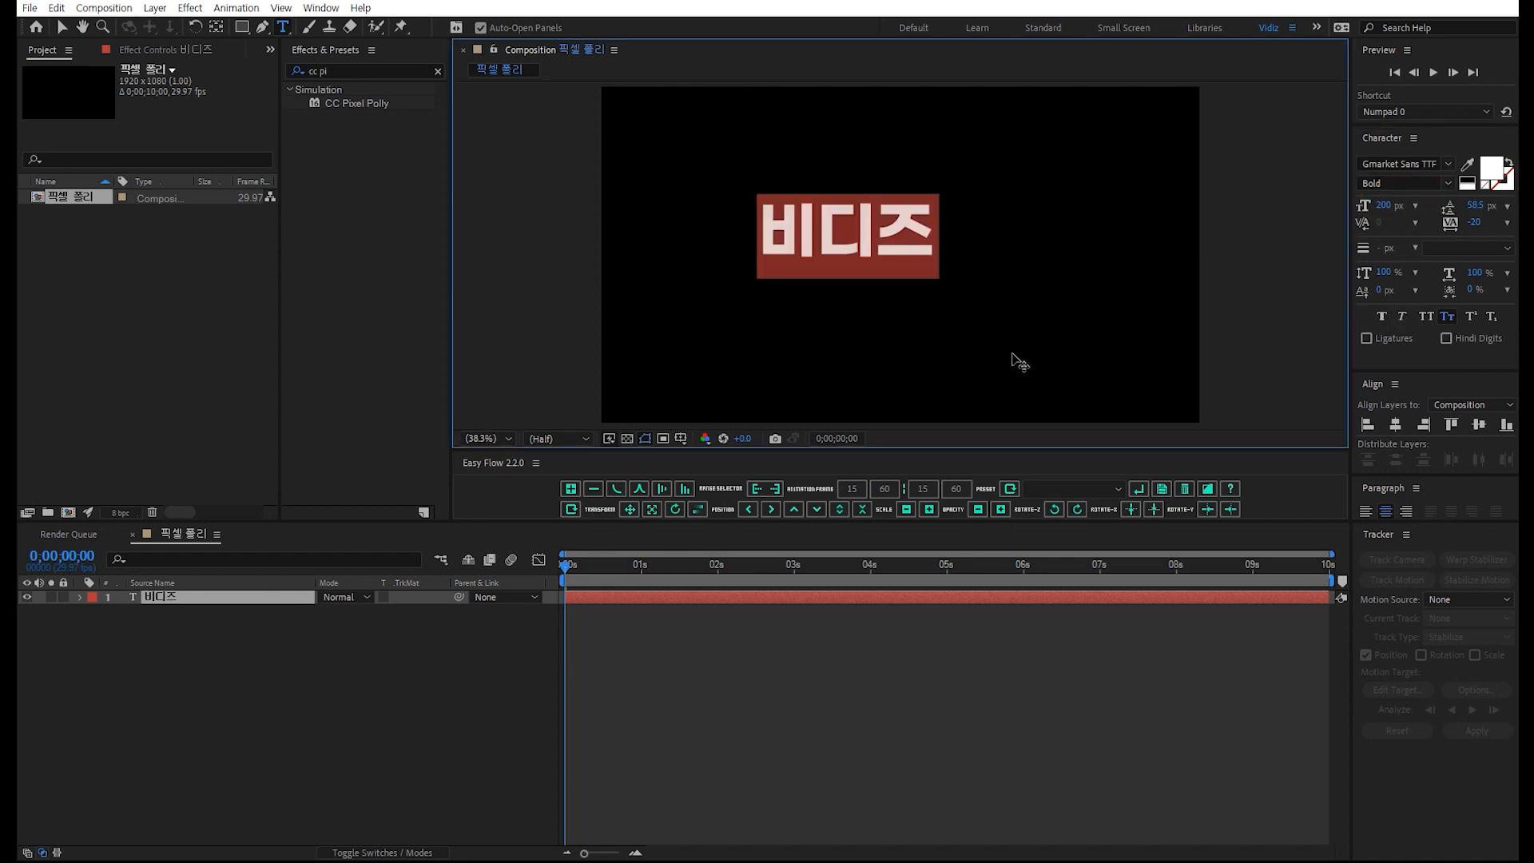
Center the 비디즈 text in the composition and move its anchor point to the middle of the text
left_click(1013, 352)
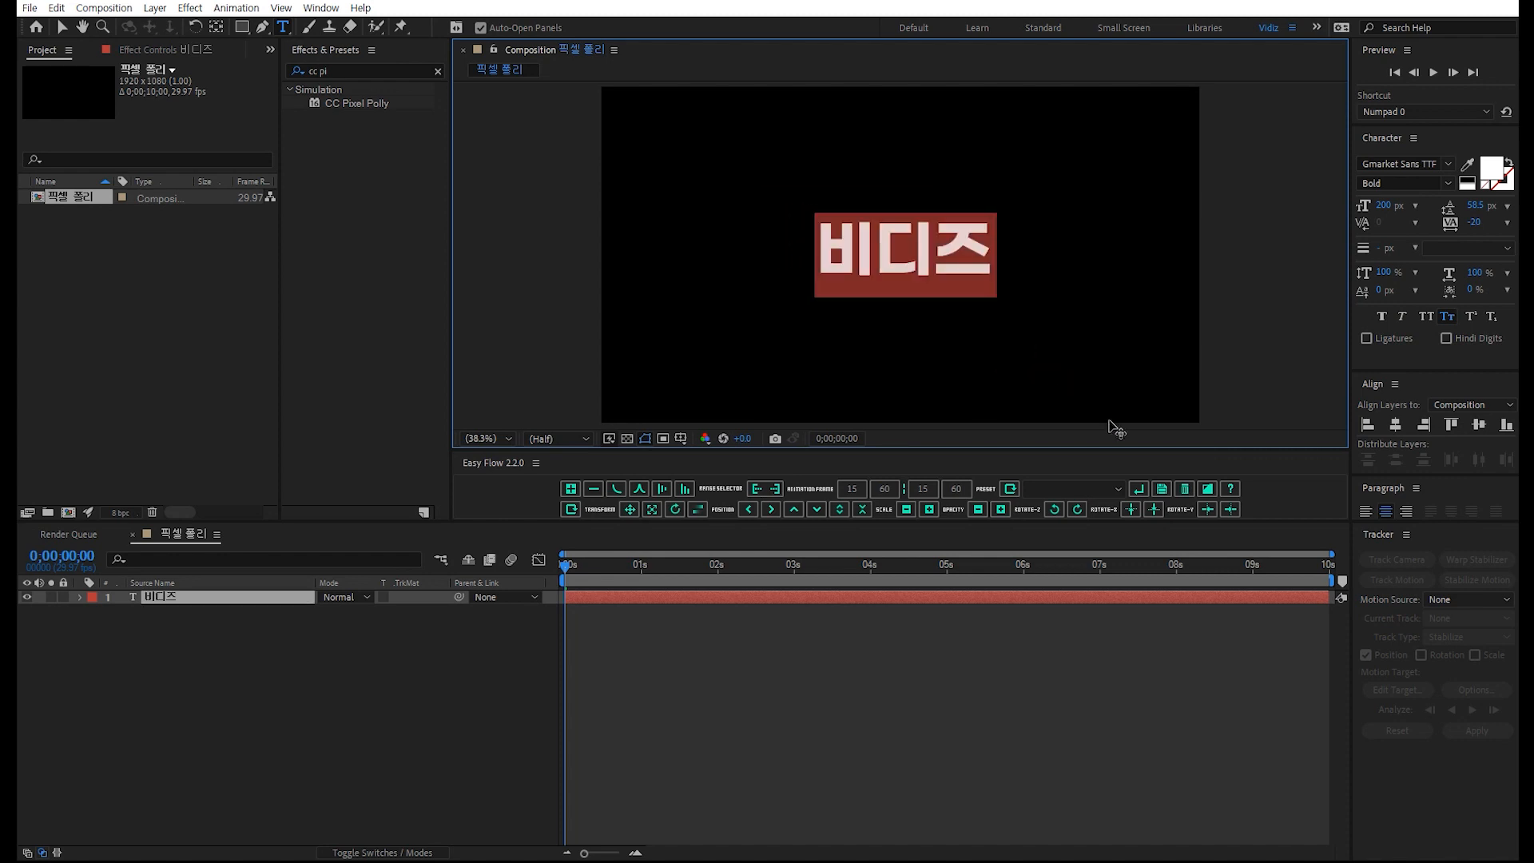
left_click(1478, 424)
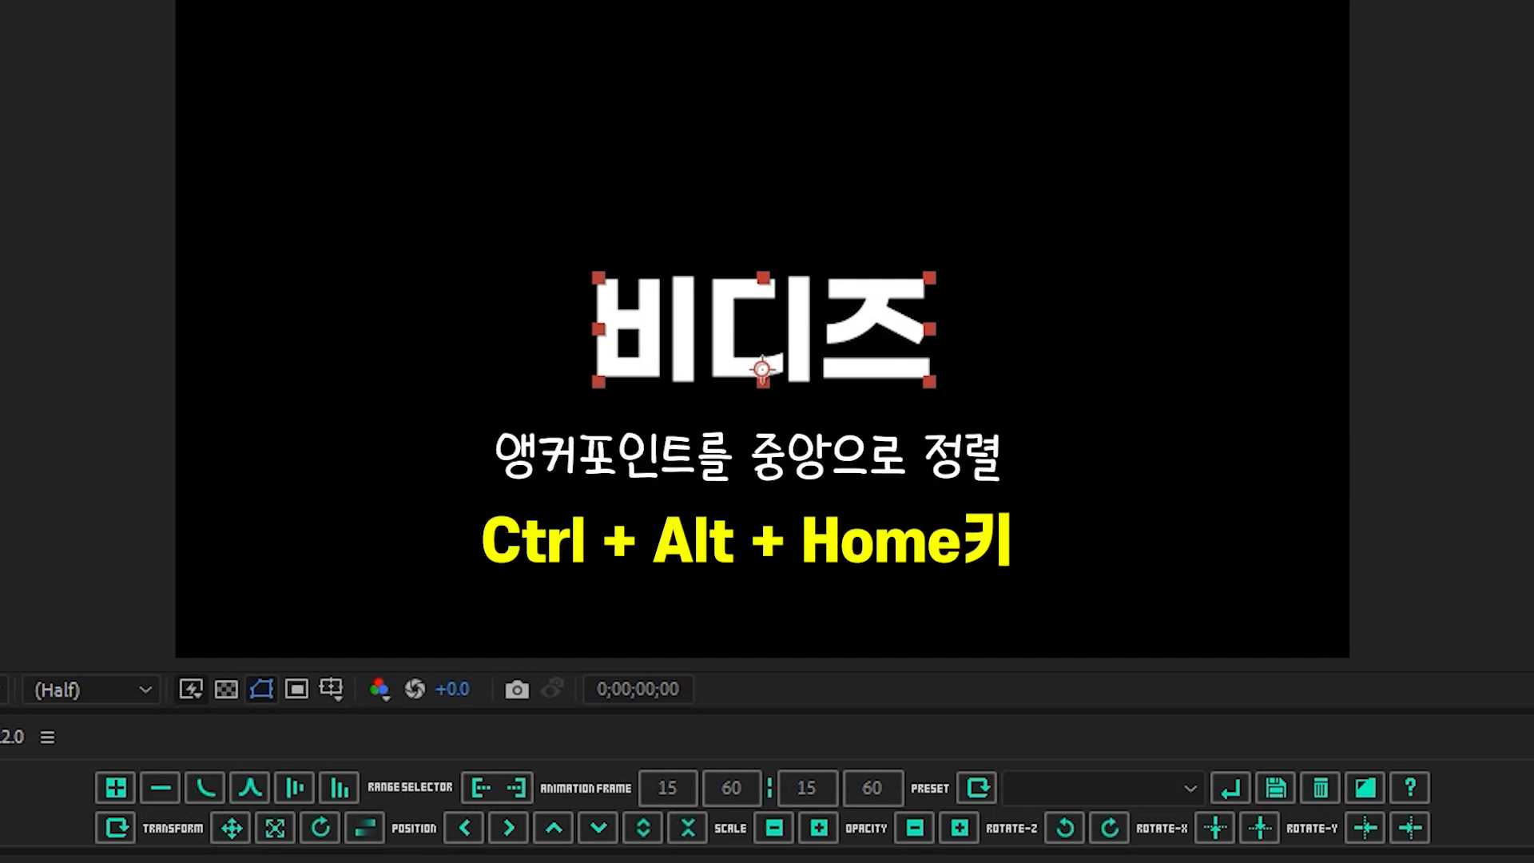
key("ctrl+alt+Home")
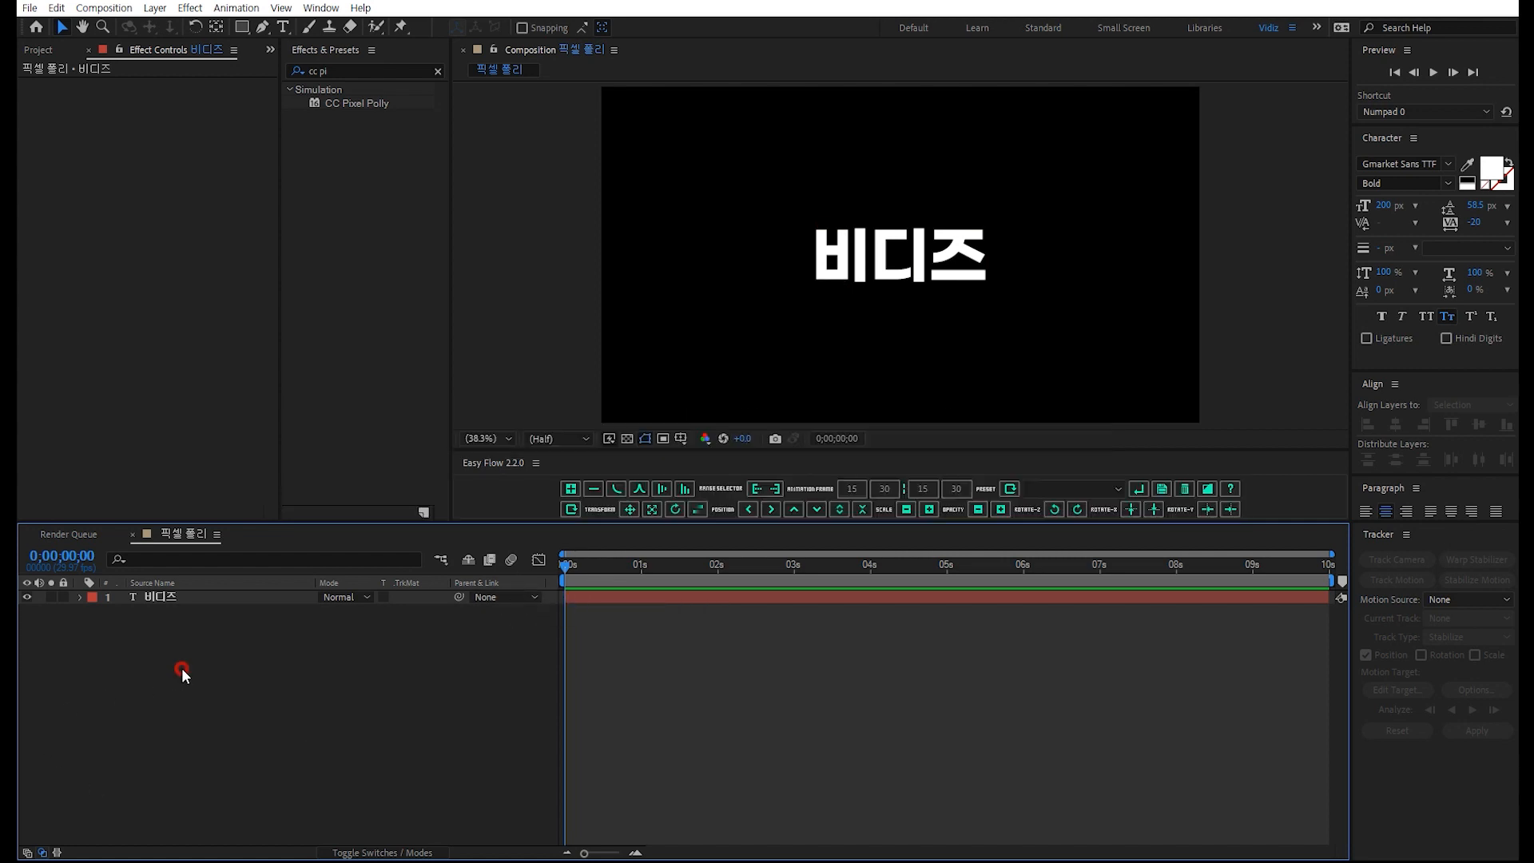
Apply the Easy Flow Fade In and Scale In animations to the 비디즈 text layer and preview the intro
left_click(166, 599)
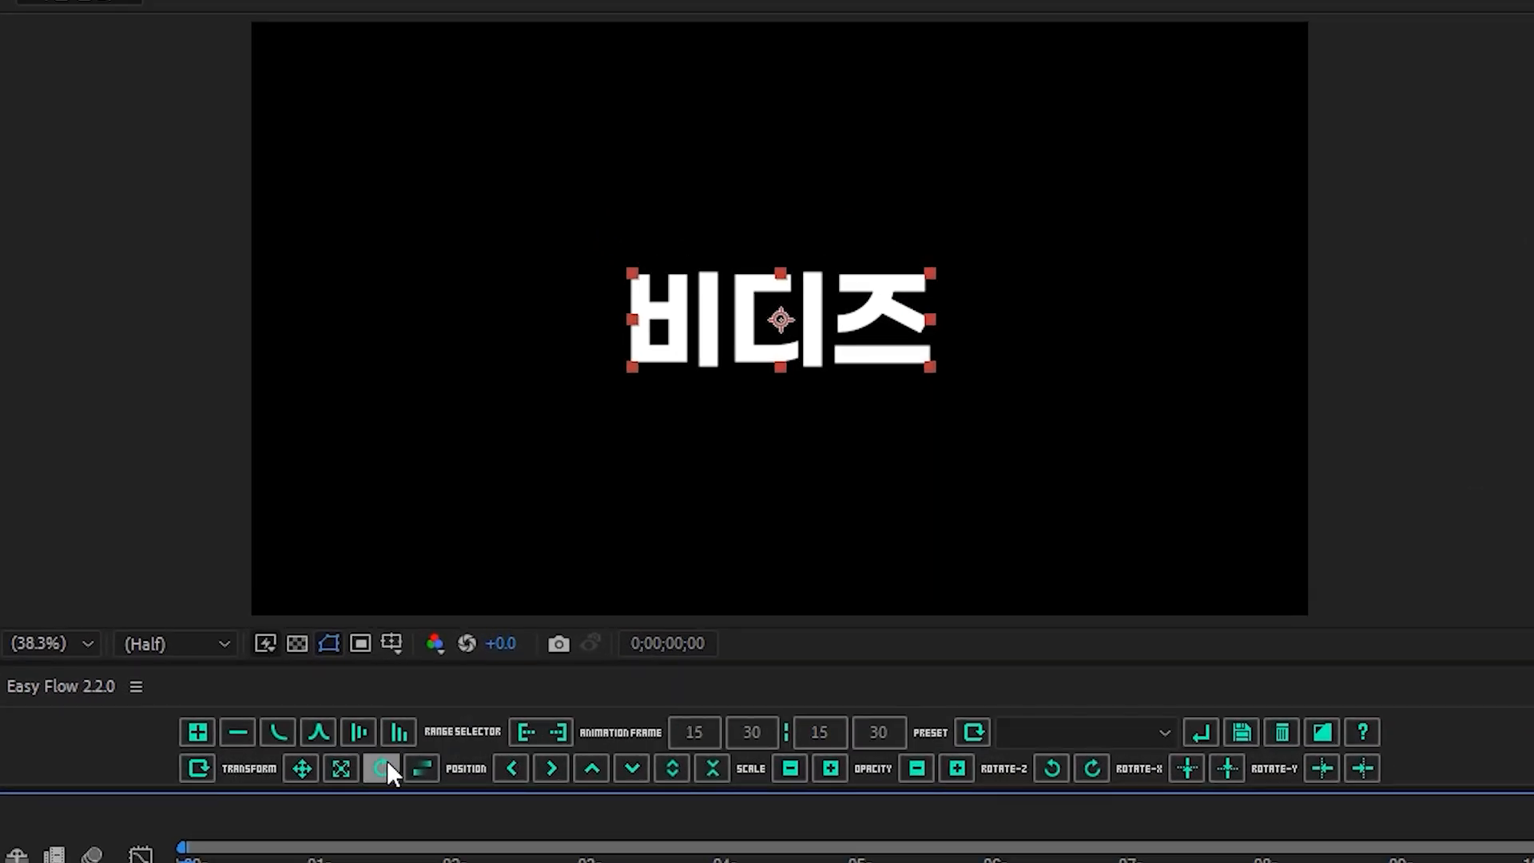
left_click(423, 767)
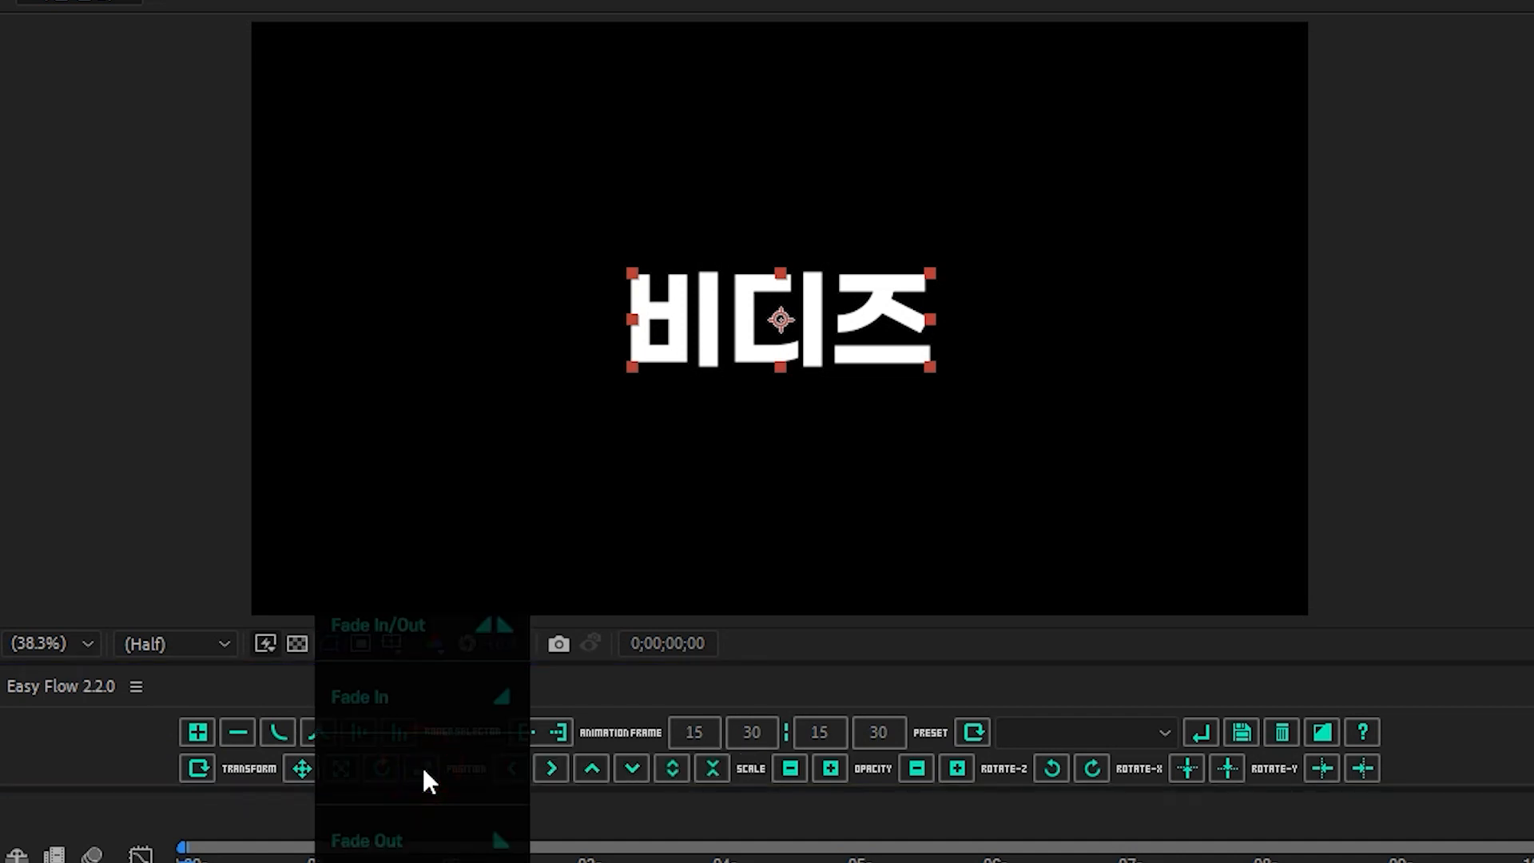
left_click(395, 697)
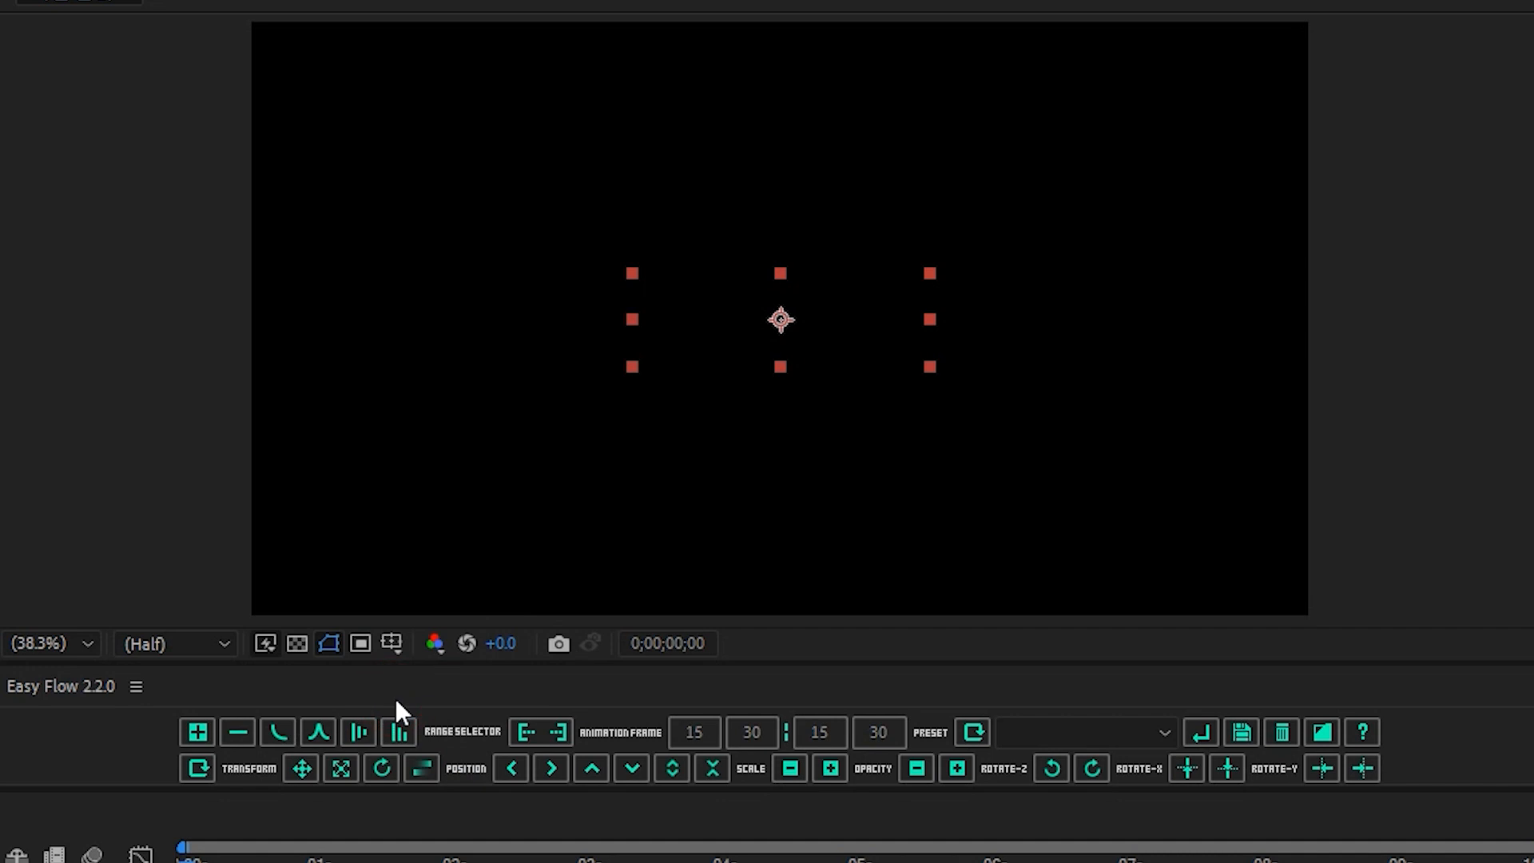
left_click(340, 769)
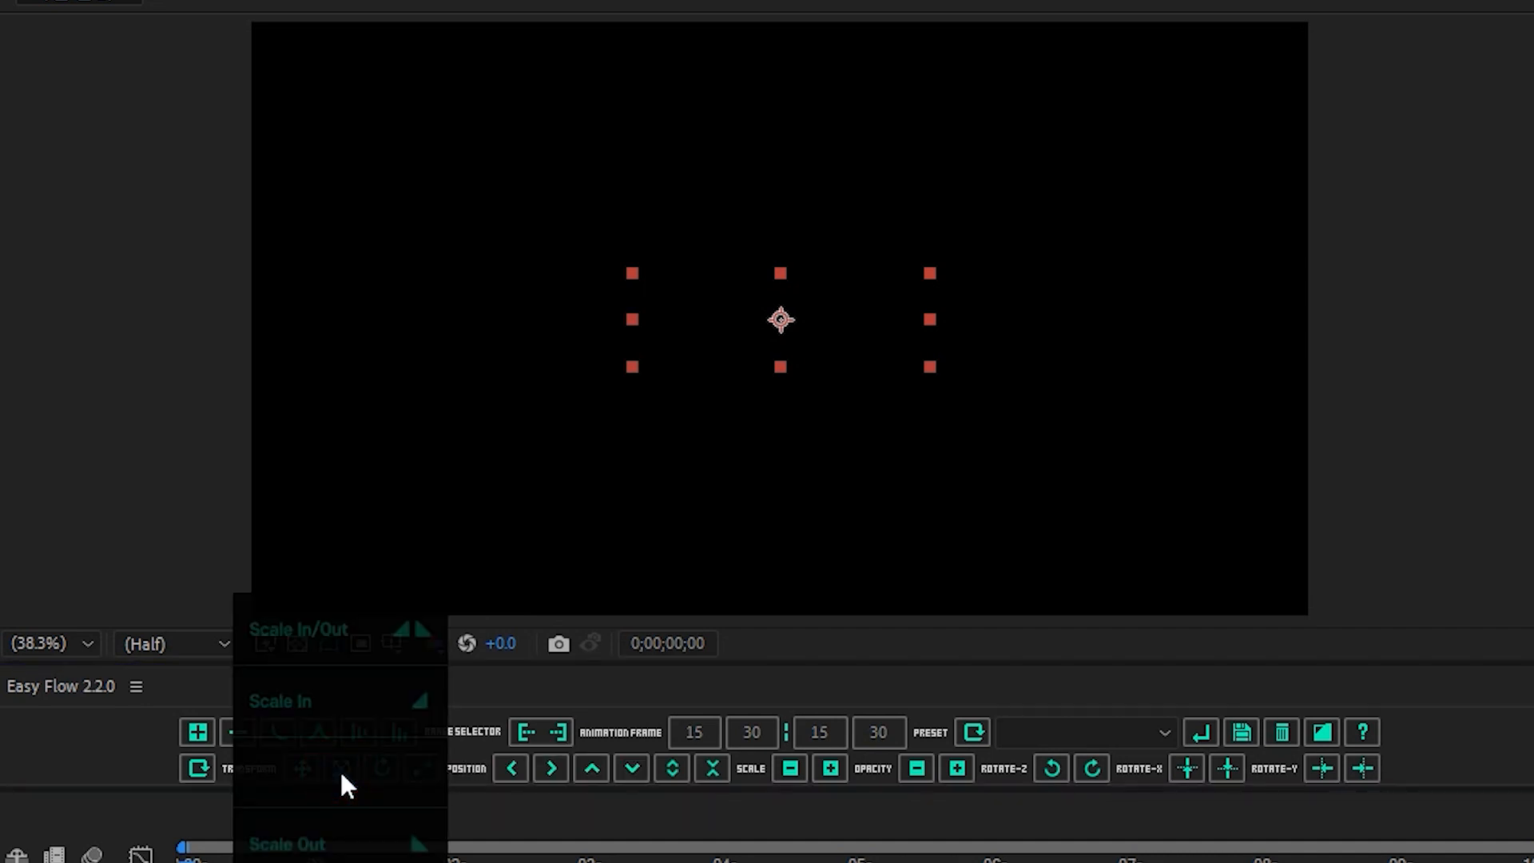
left_click(294, 703)
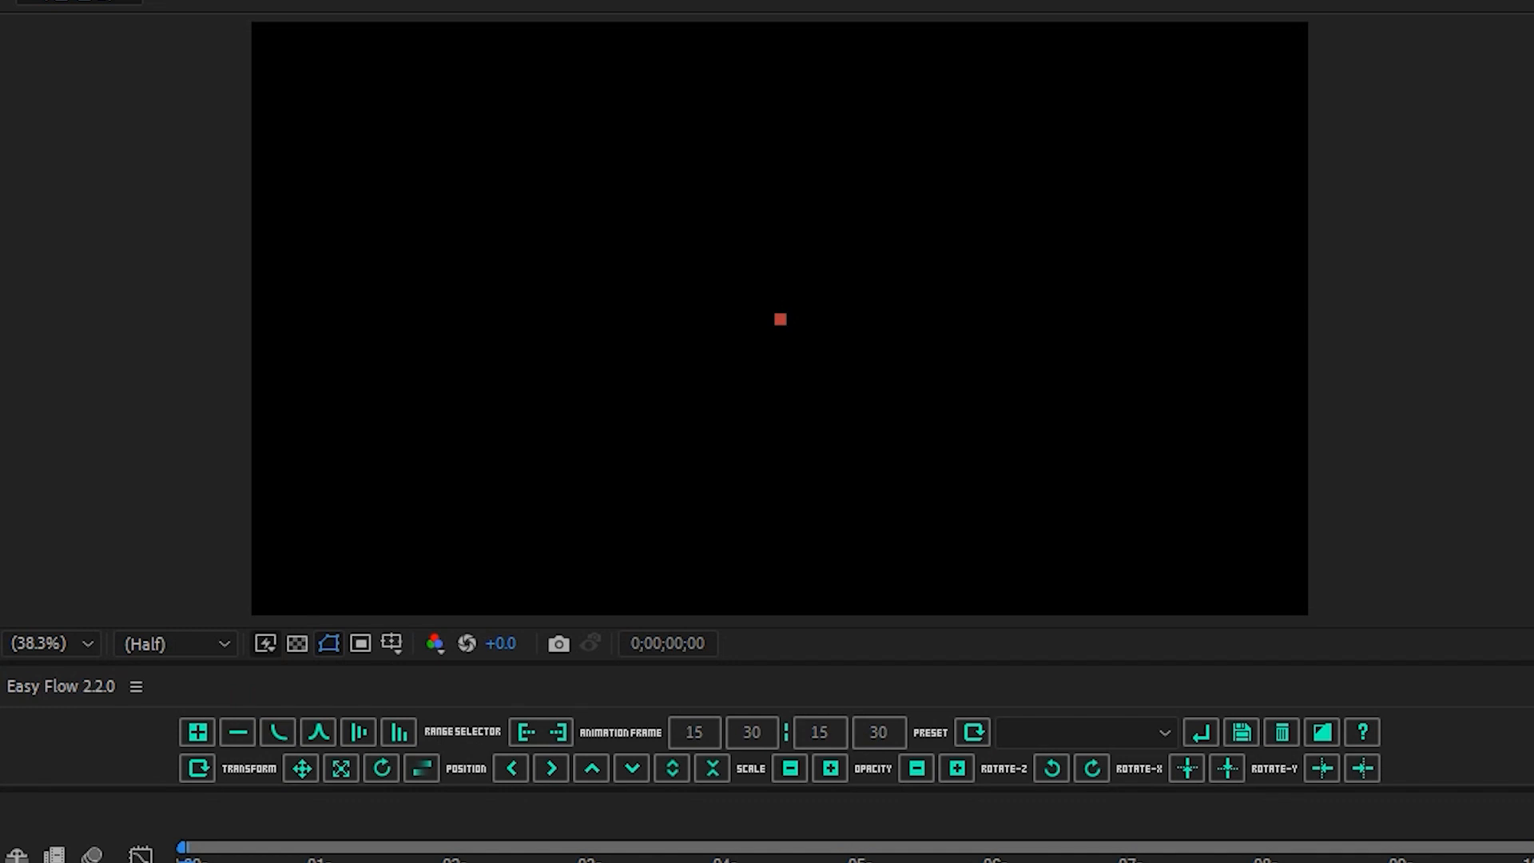
key("space")
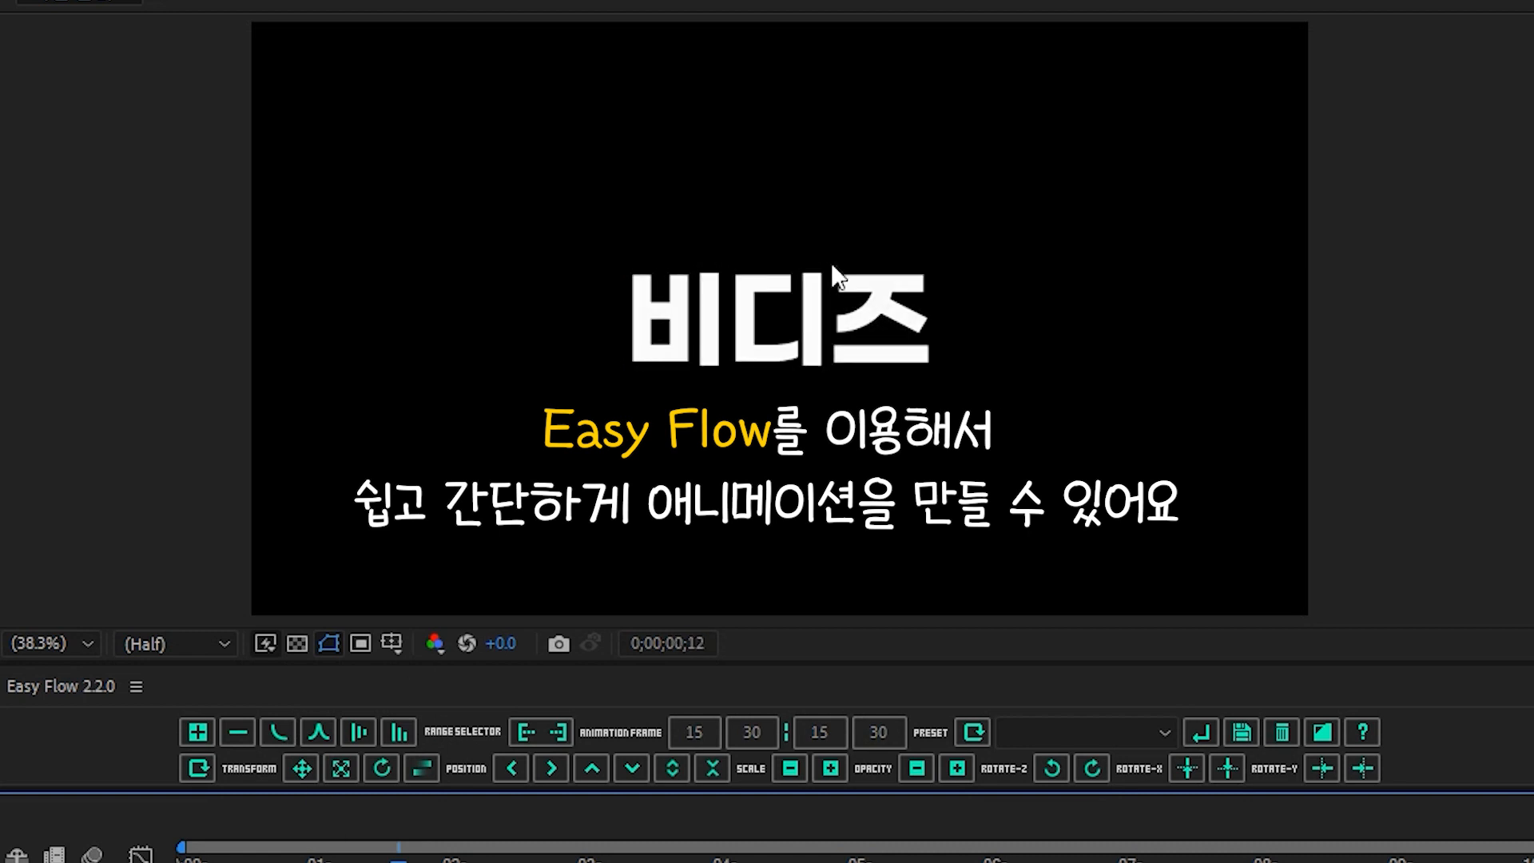
key("space")
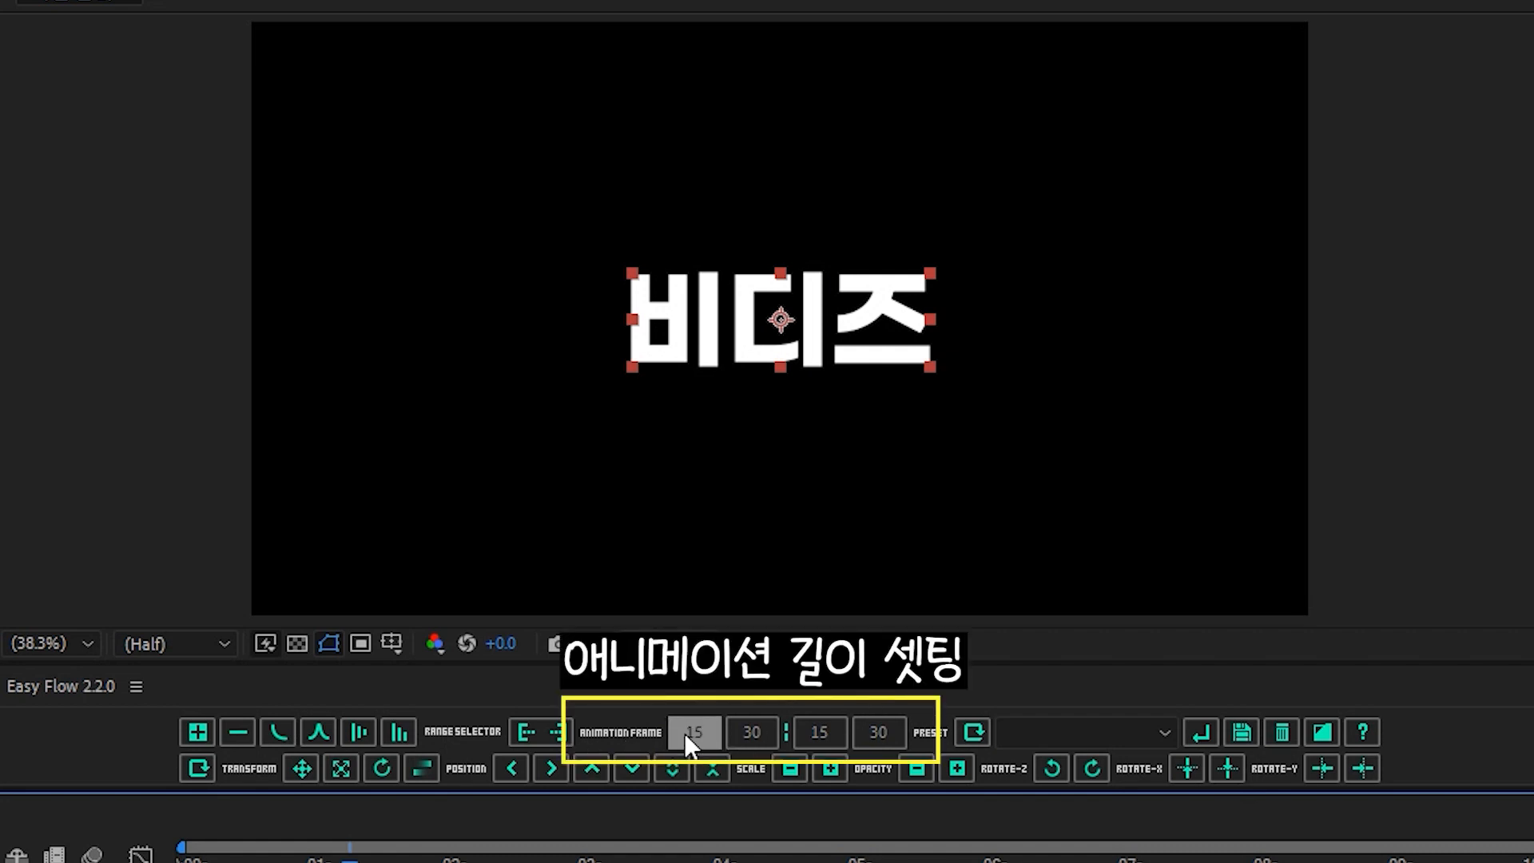
Set the second Easy Flow Animation Frame value to 60 for the 비디즈 text layer
left_click(749, 733)
type("60")
key("Return")
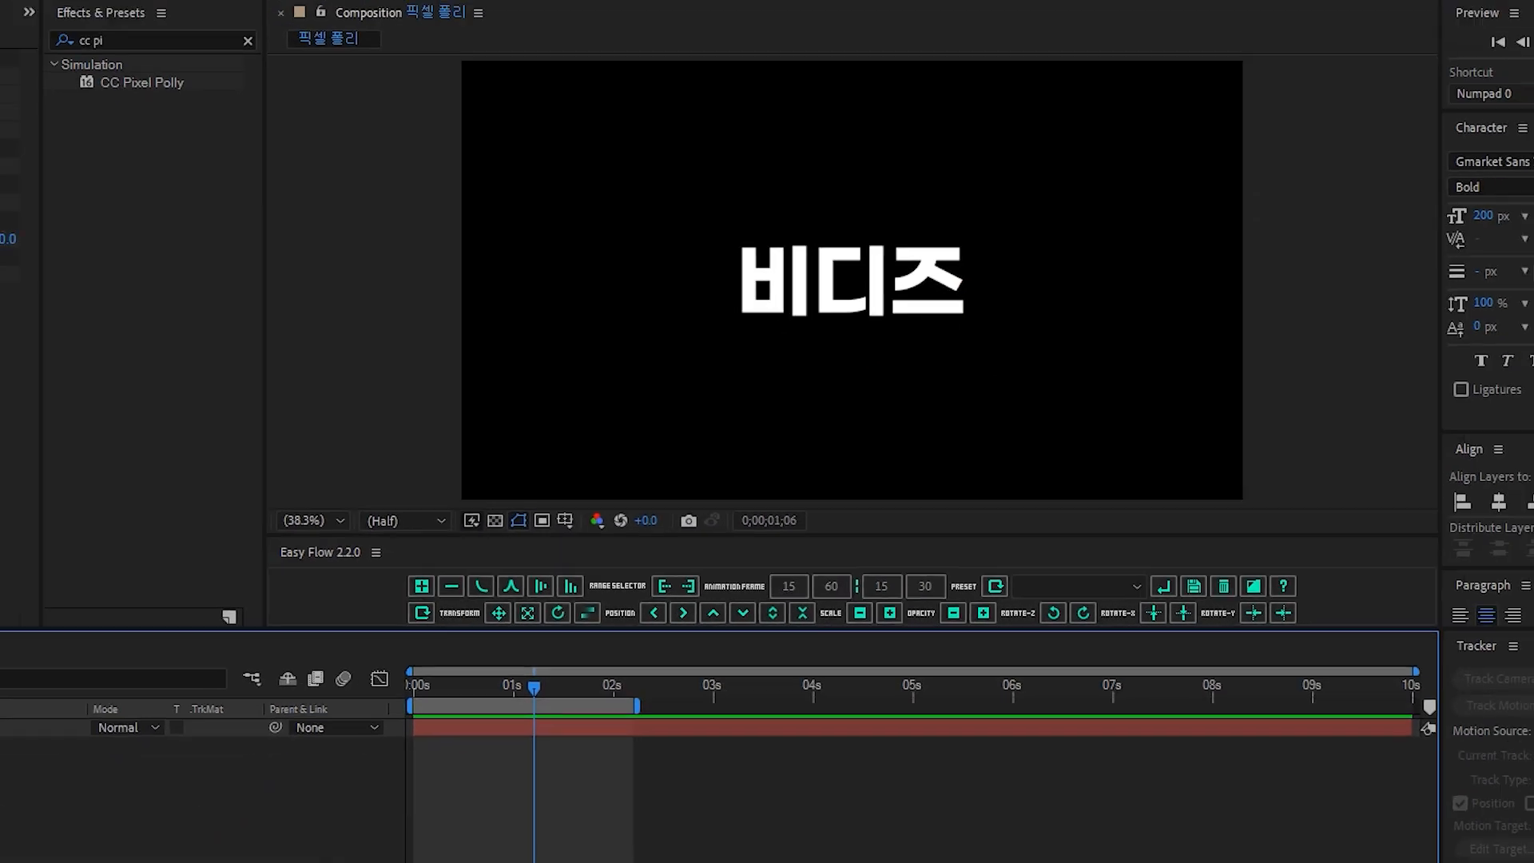
left_click(172, 596)
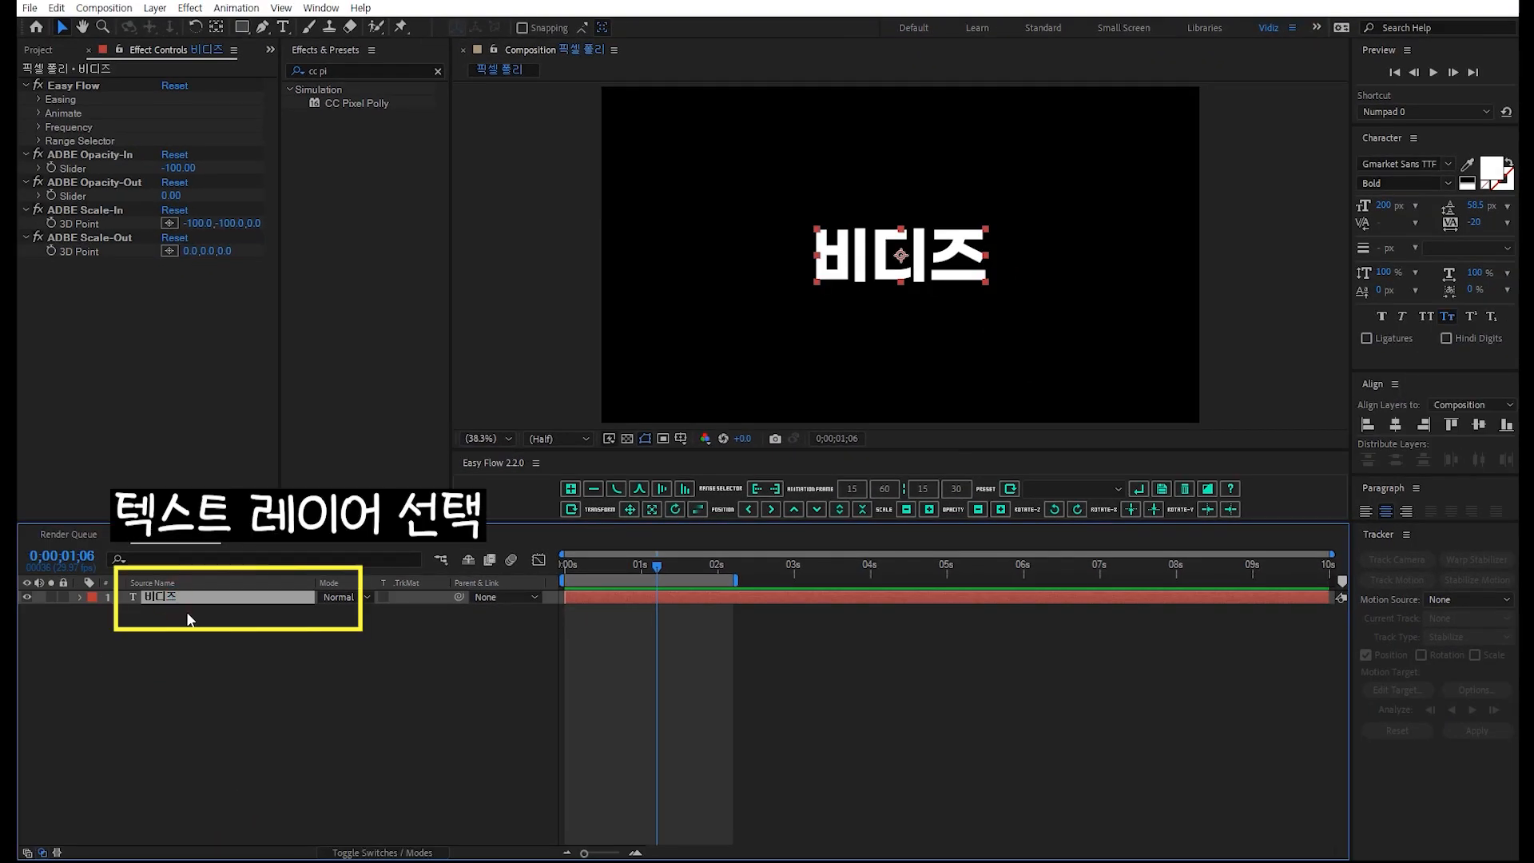
left_click(887, 486)
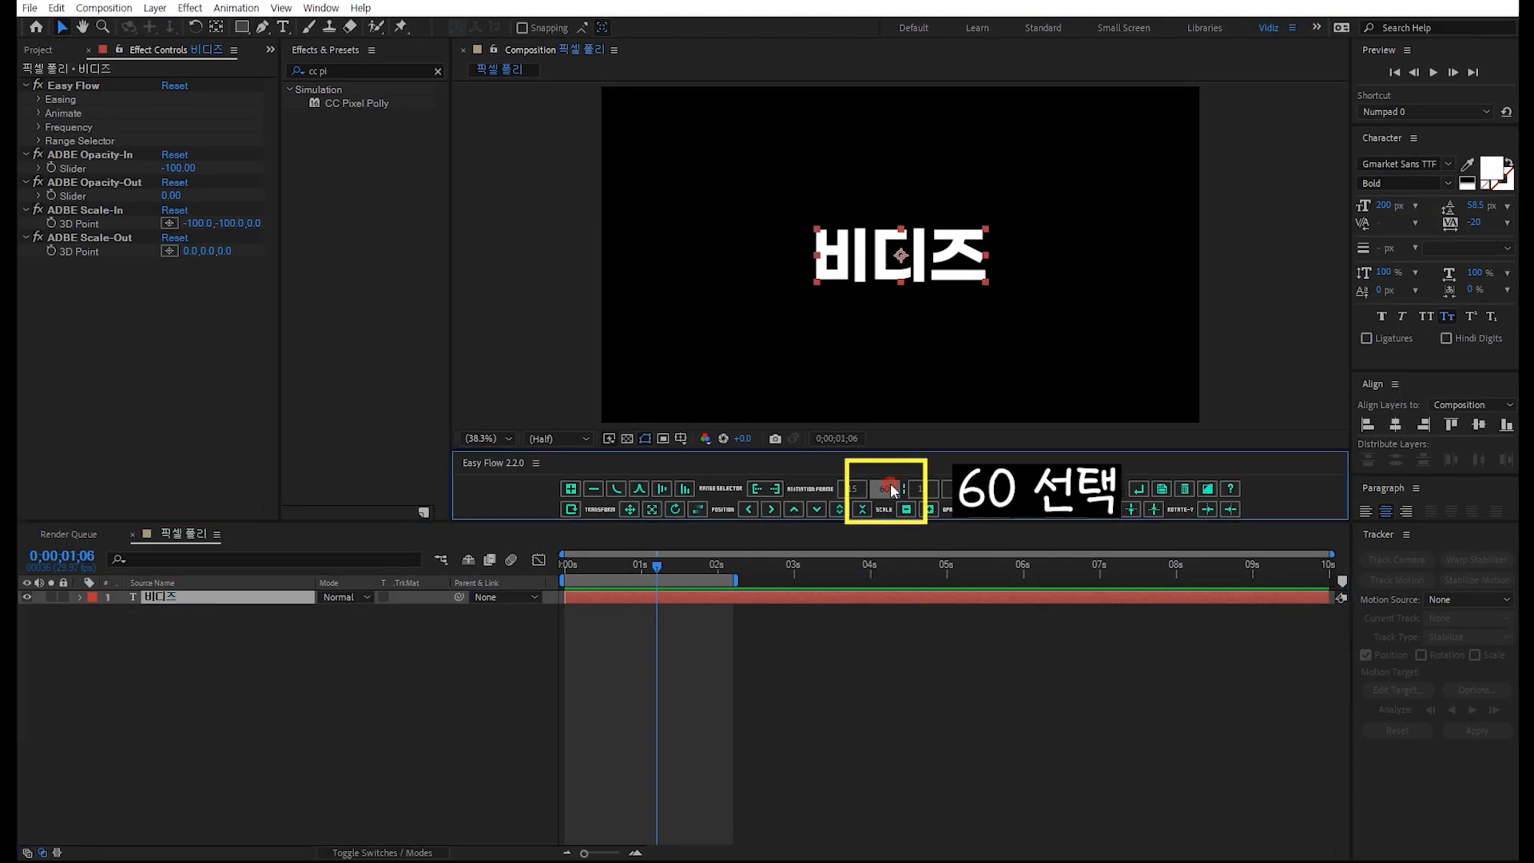
End the work area at 0;00;02;21 and preview the text's intro animation
left_click(771, 564)
key("n")
key("space")
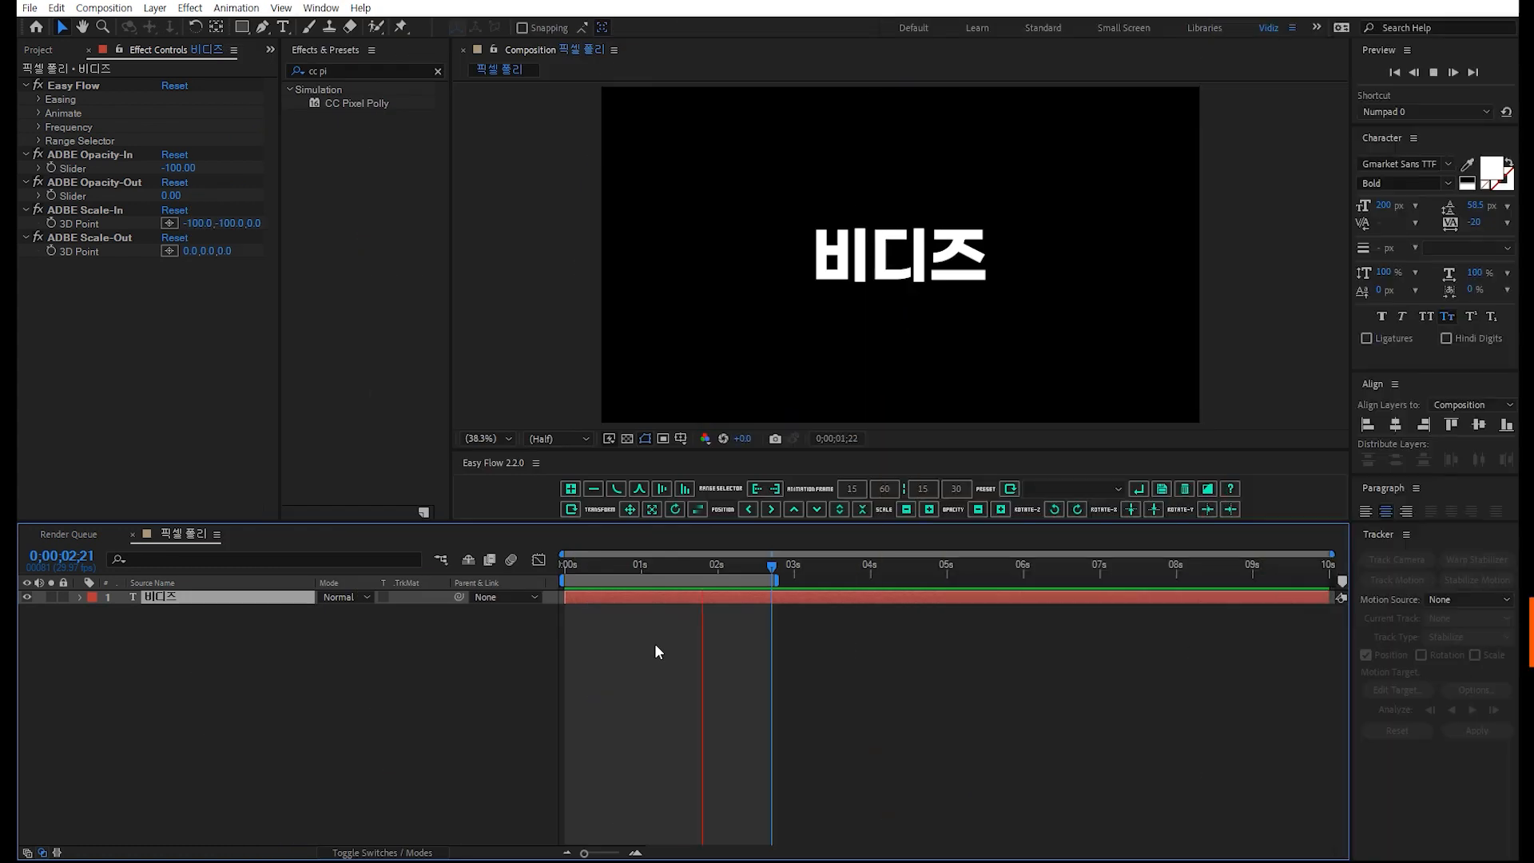
key("space")
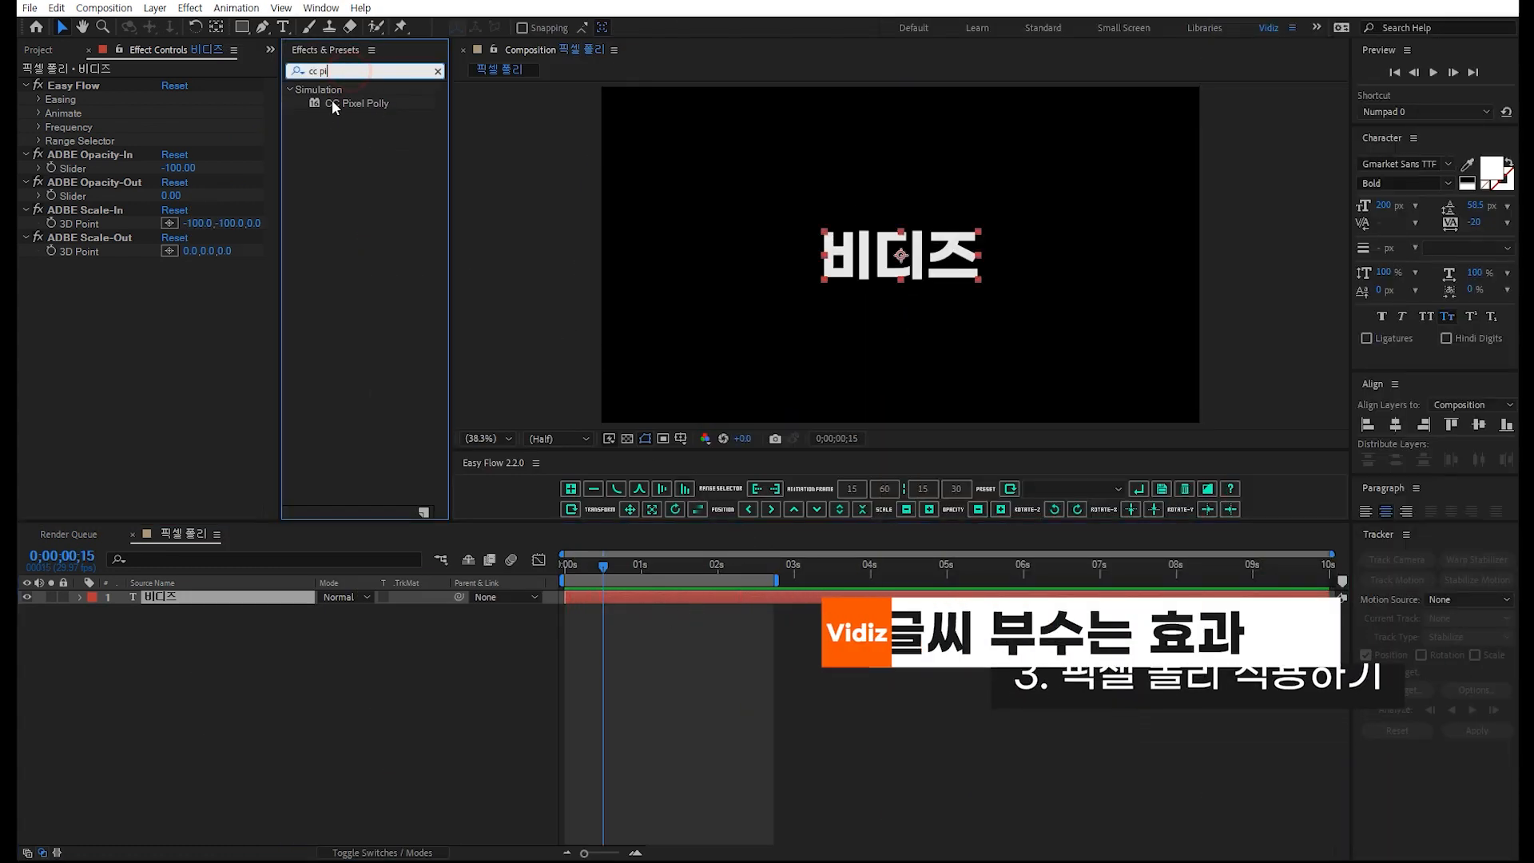
Apply CC Pixel Polly to the 비디즈 text layer, set its Start Time to 2 seconds, and preview the shatter
left_click_drag(335, 101, 187, 601)
left_click_drag(556, 562, 615, 572)
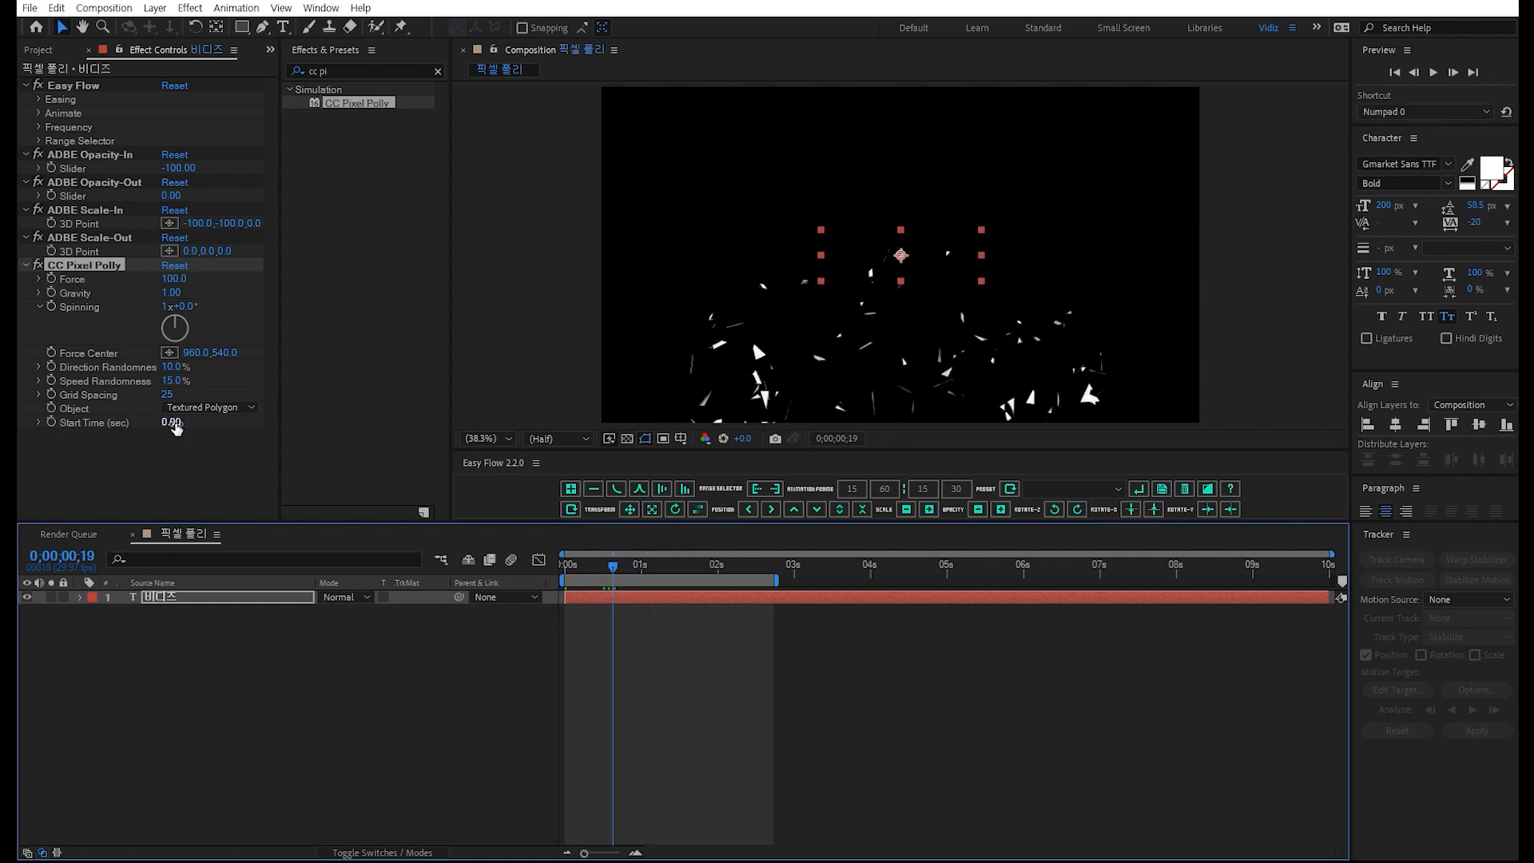
left_click(174, 422)
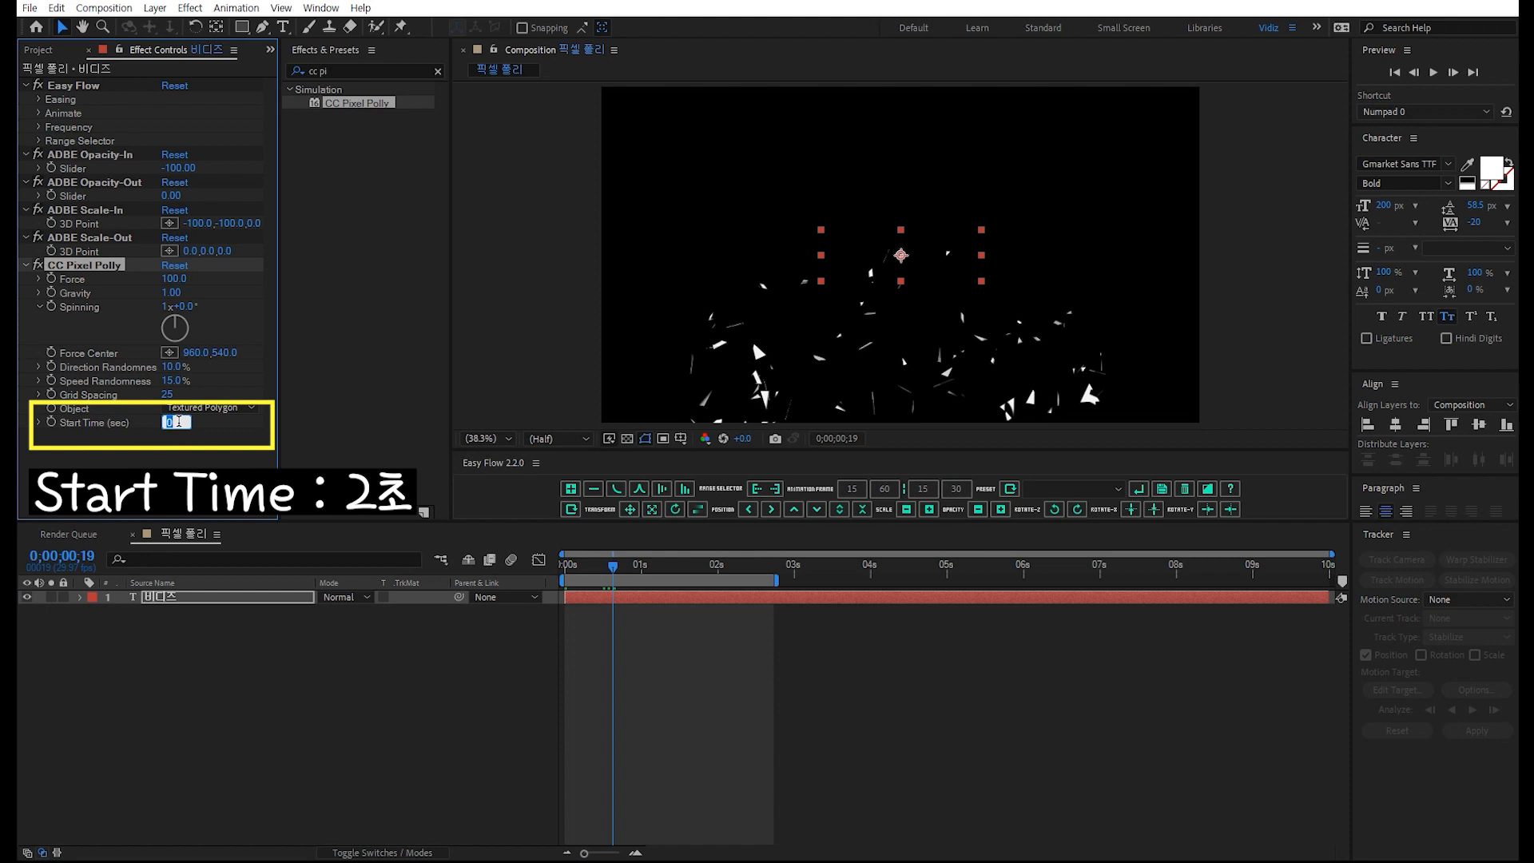
key("Return")
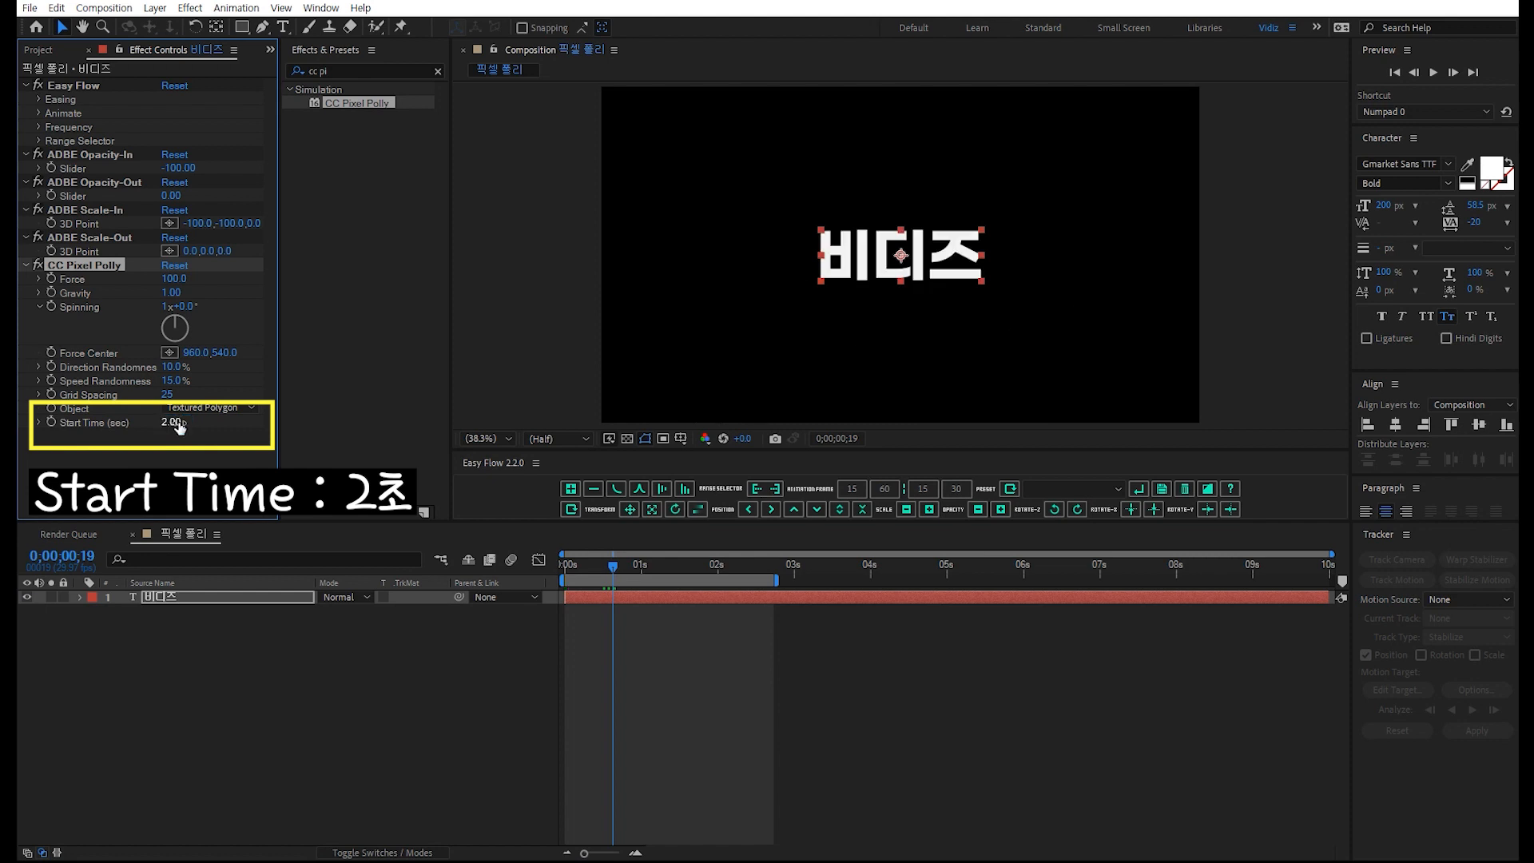
key("space")
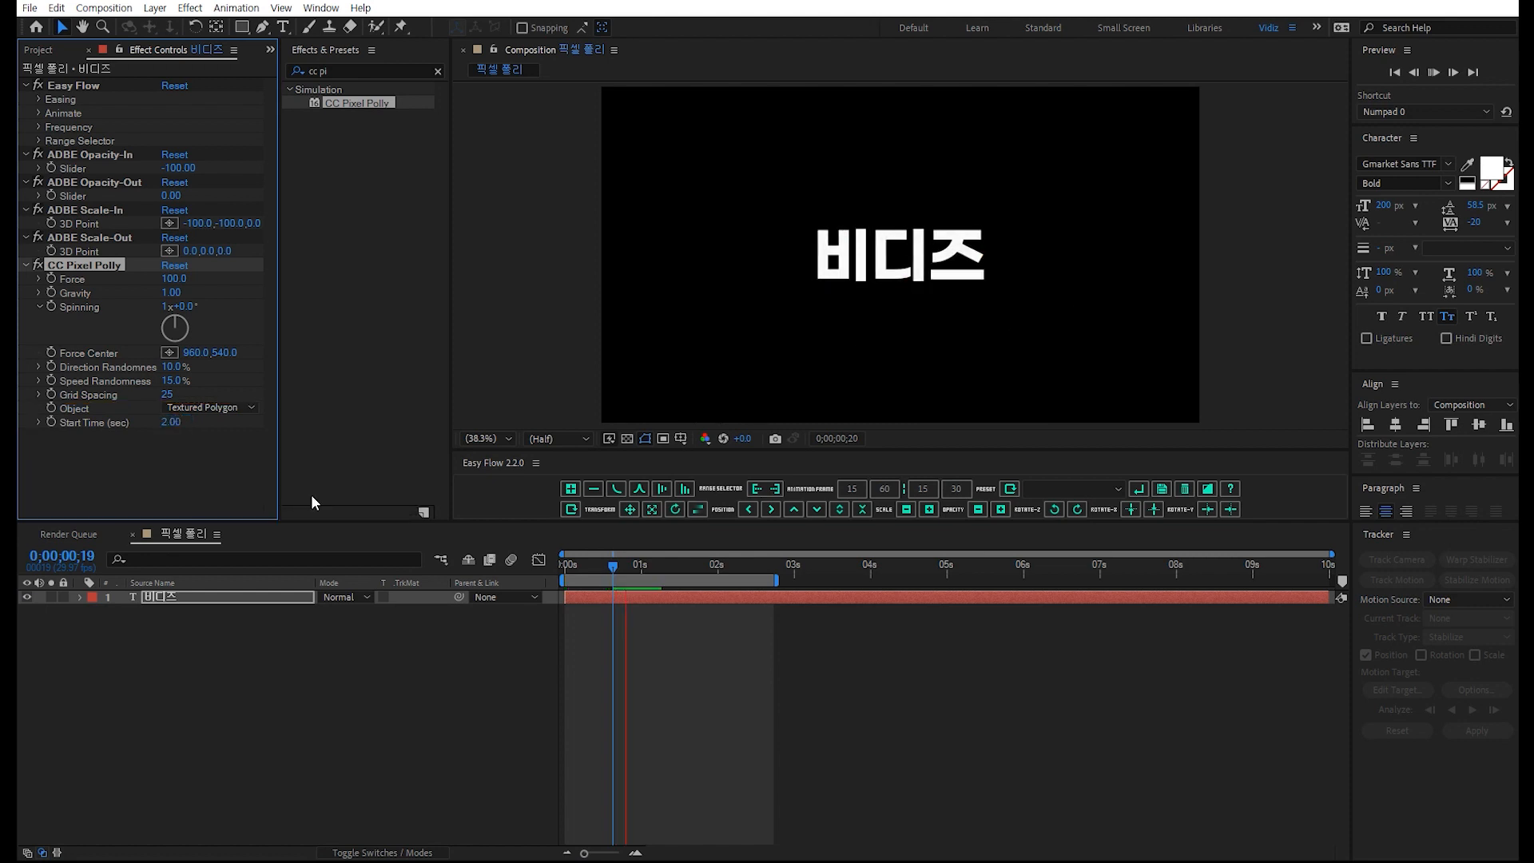
key("space")
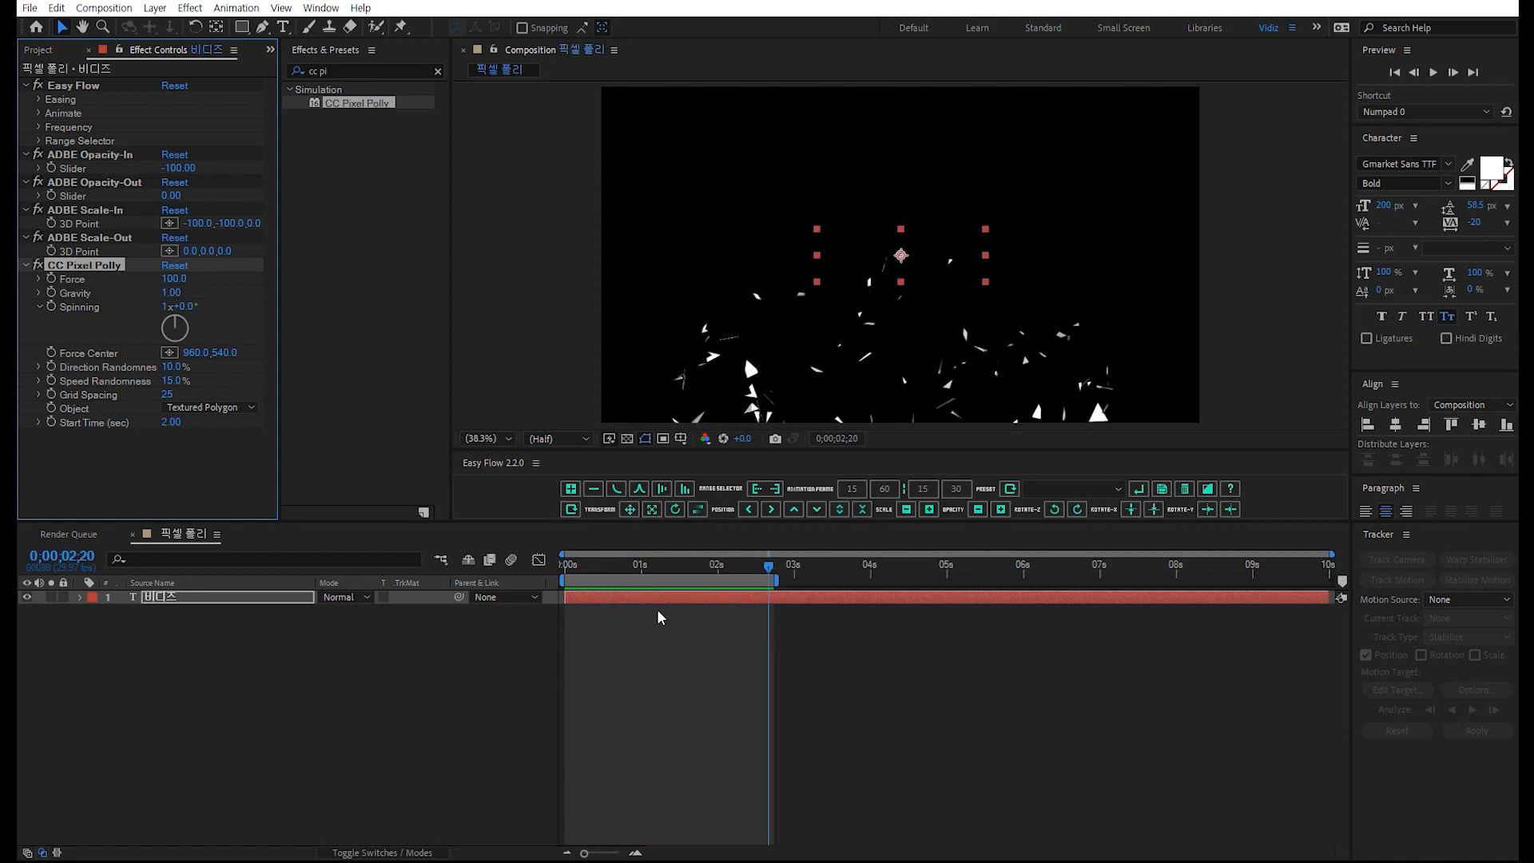
Set the Pixel Polly Force to 160 and scrub to 0;00;02;17 to inspect the scattered pieces
left_click(175, 279)
type("160")
key("Return")
left_click_drag(598, 564, 758, 590)
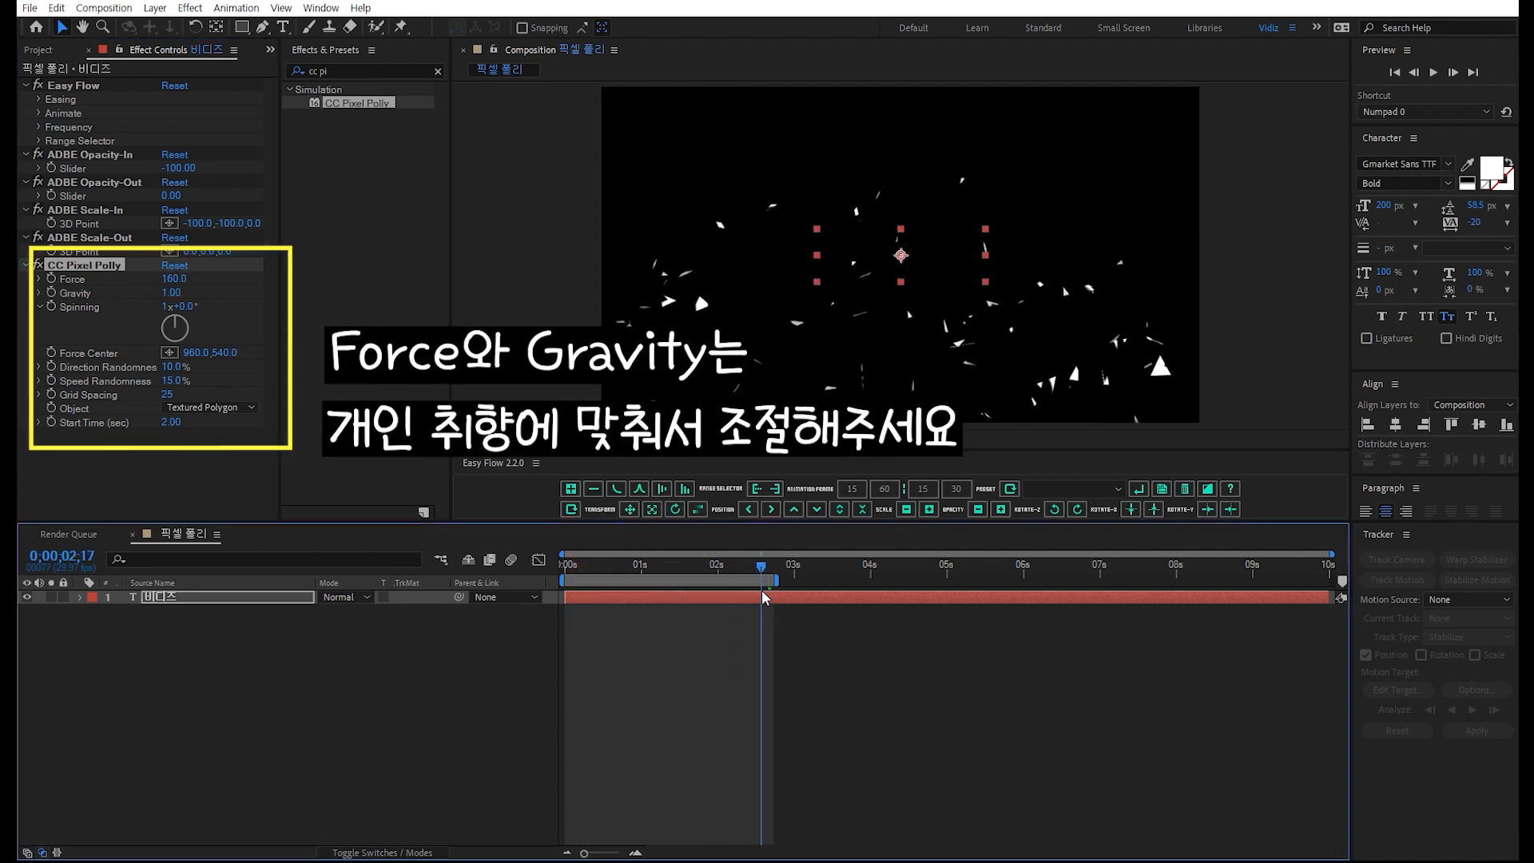
Set the Pixel Polly Gravity to 0 and scrub from the start to 0;00;02;15 to check the burst
left_click(171, 293)
type("0")
key("Return")
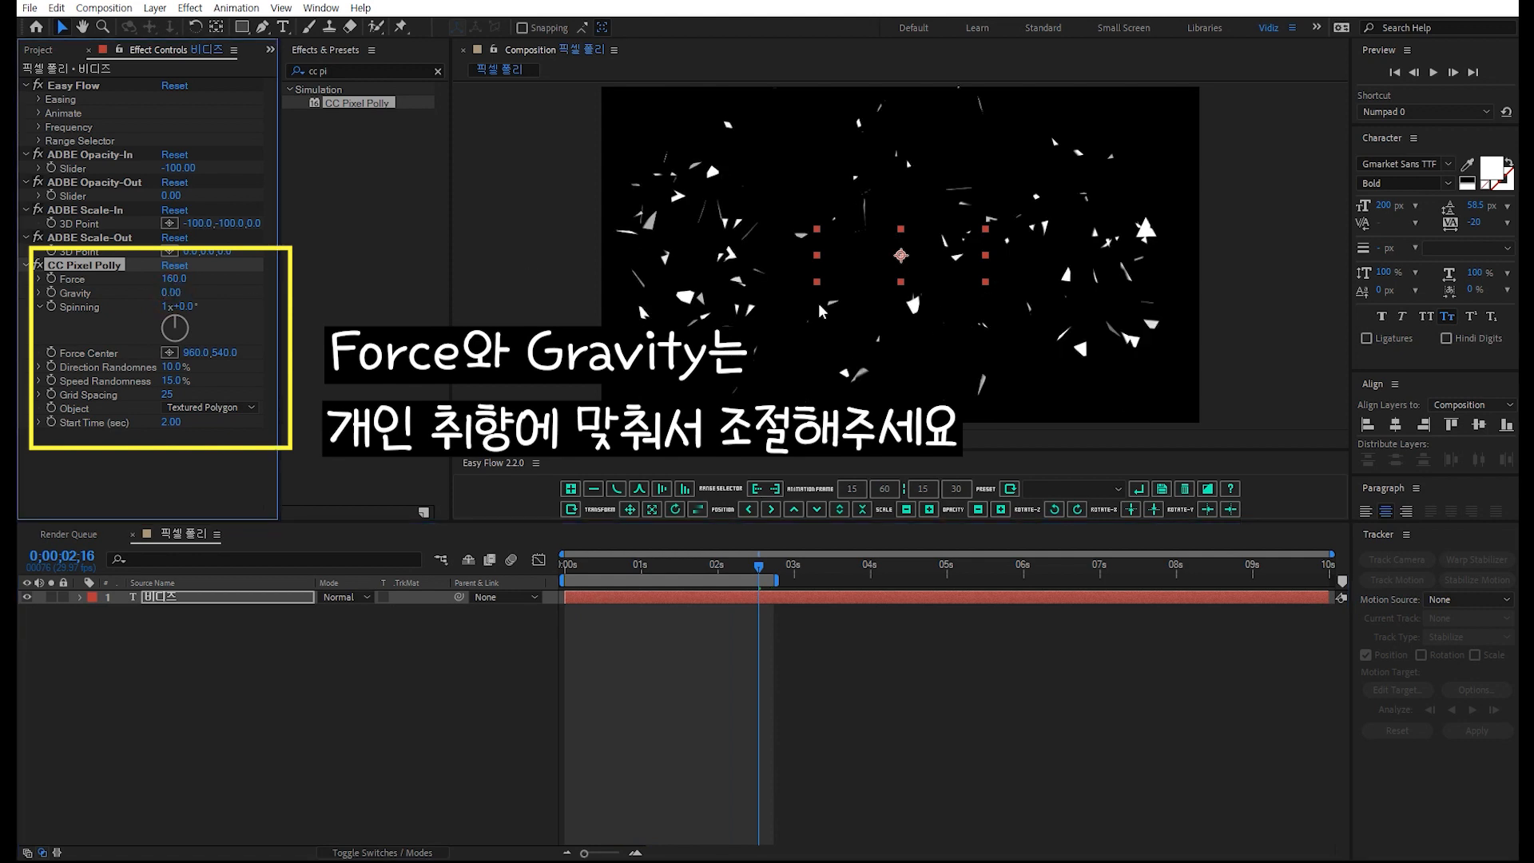
left_click(568, 564)
left_click_drag(567, 564, 761, 581)
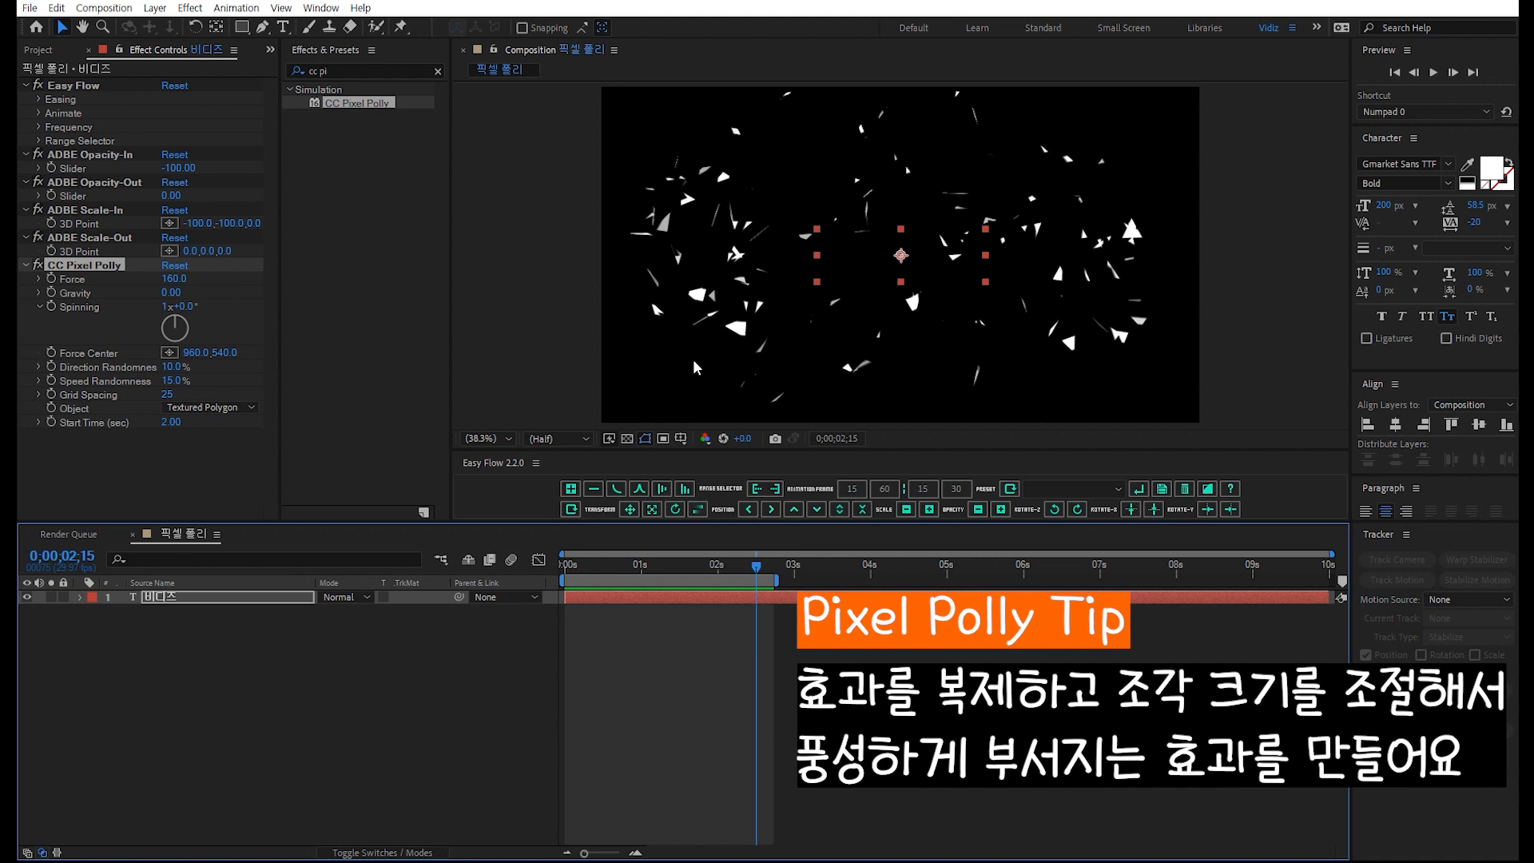
Duplicate the 비디즈 text layer
left_click(134, 667)
left_click(161, 600)
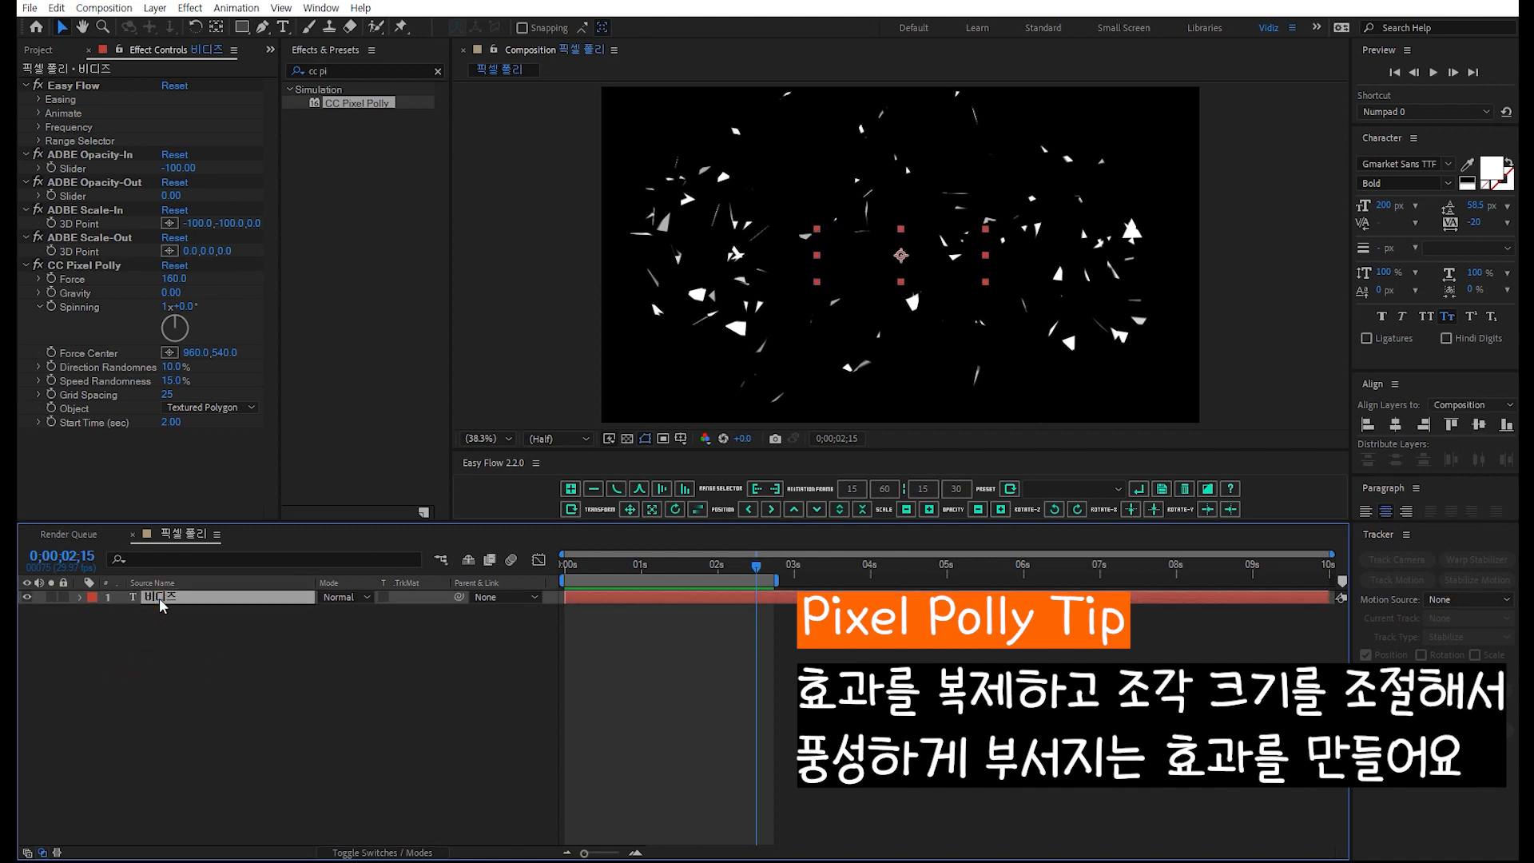
key("ctrl+d")
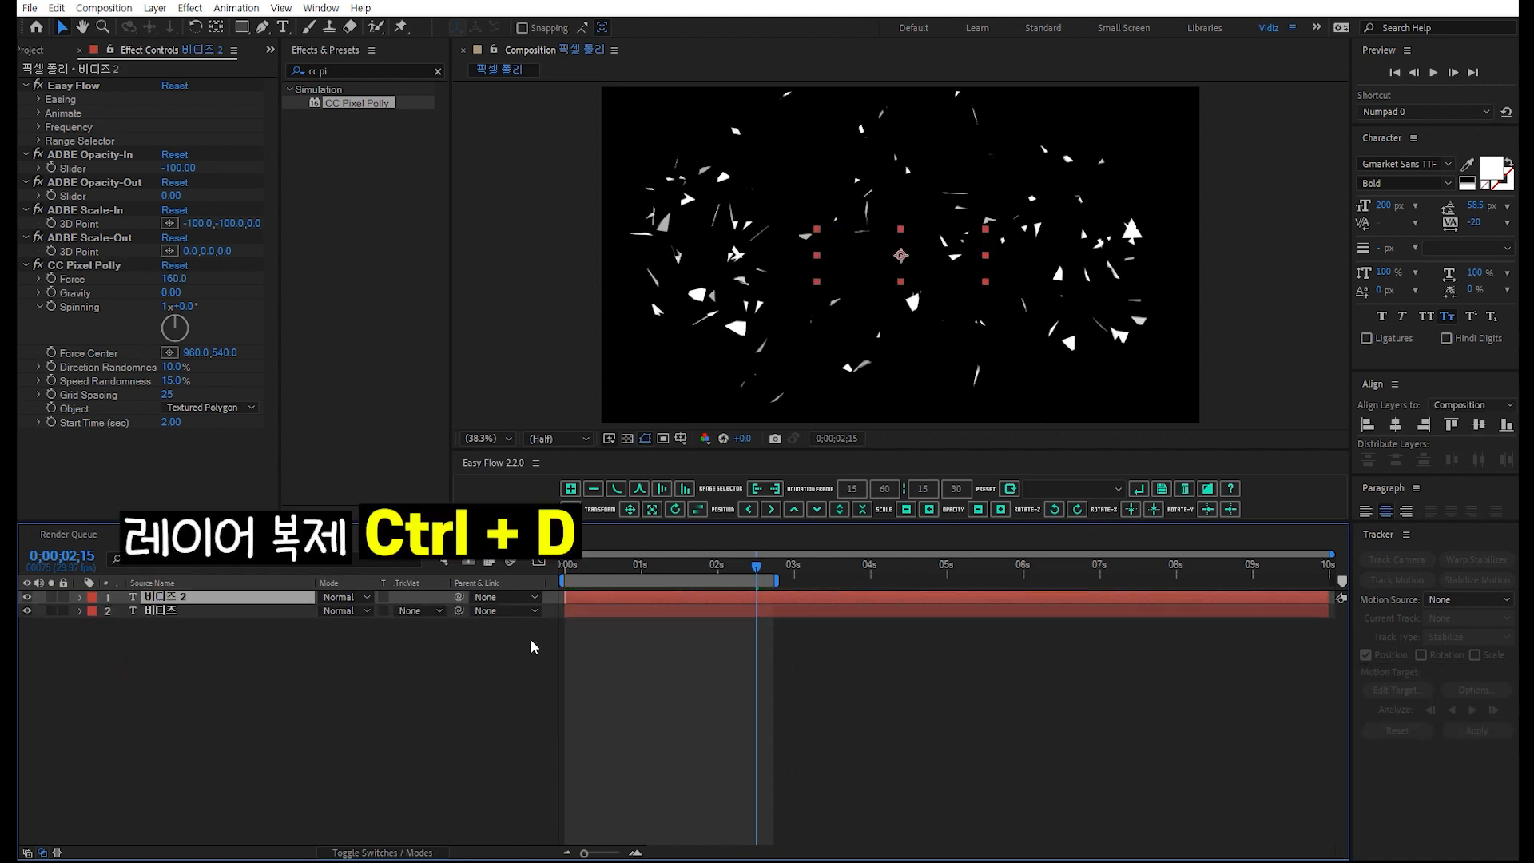
Split the duplicated text layer at 0;00;02;00 and delete the part before that time
left_click_drag(630, 567, 721, 616)
key("Page_Up")
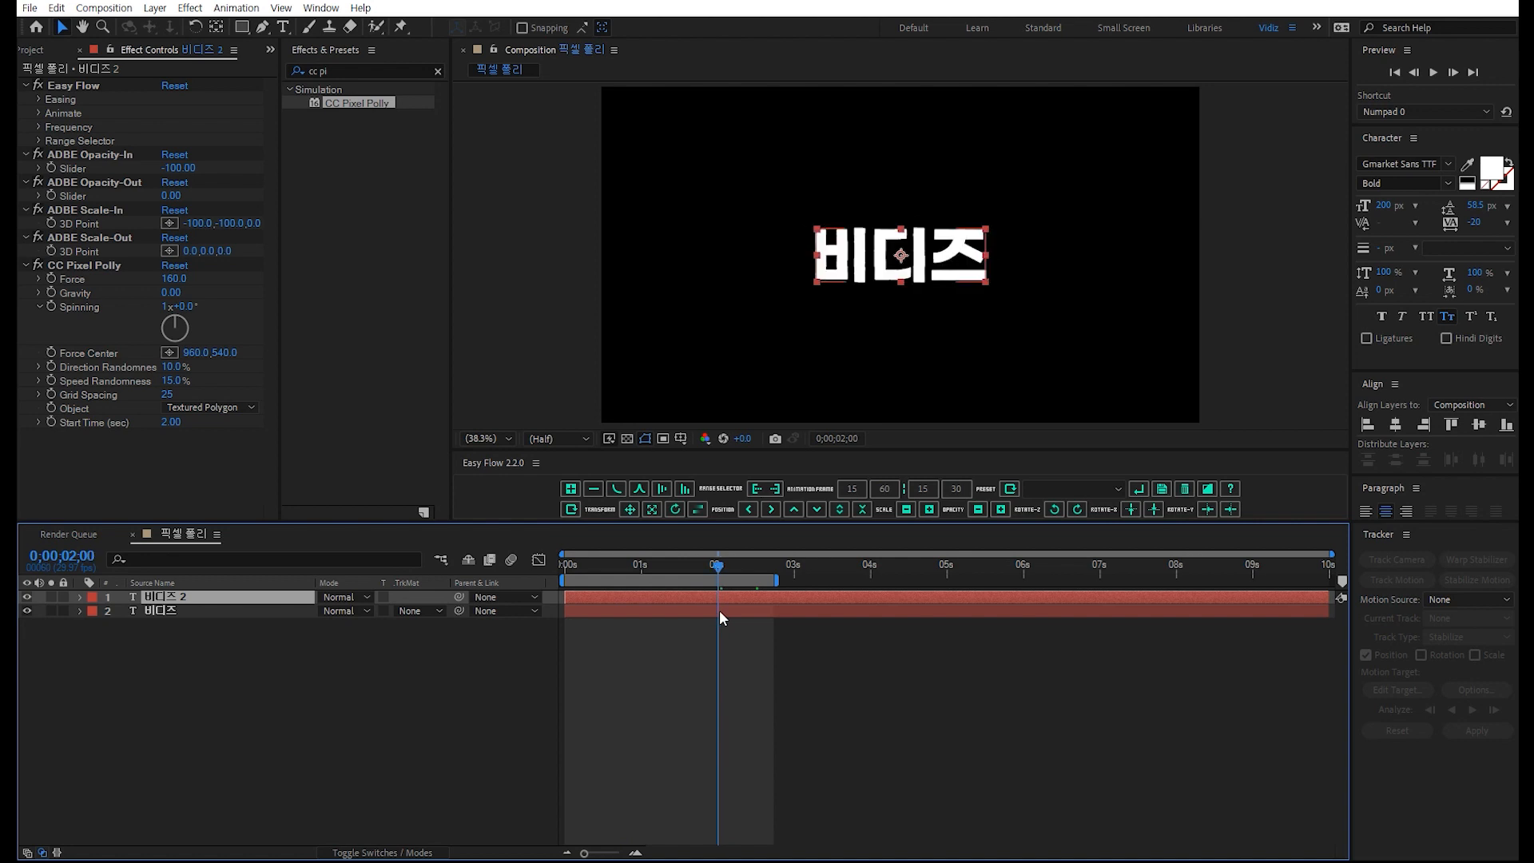
key("ctrl+shift+d")
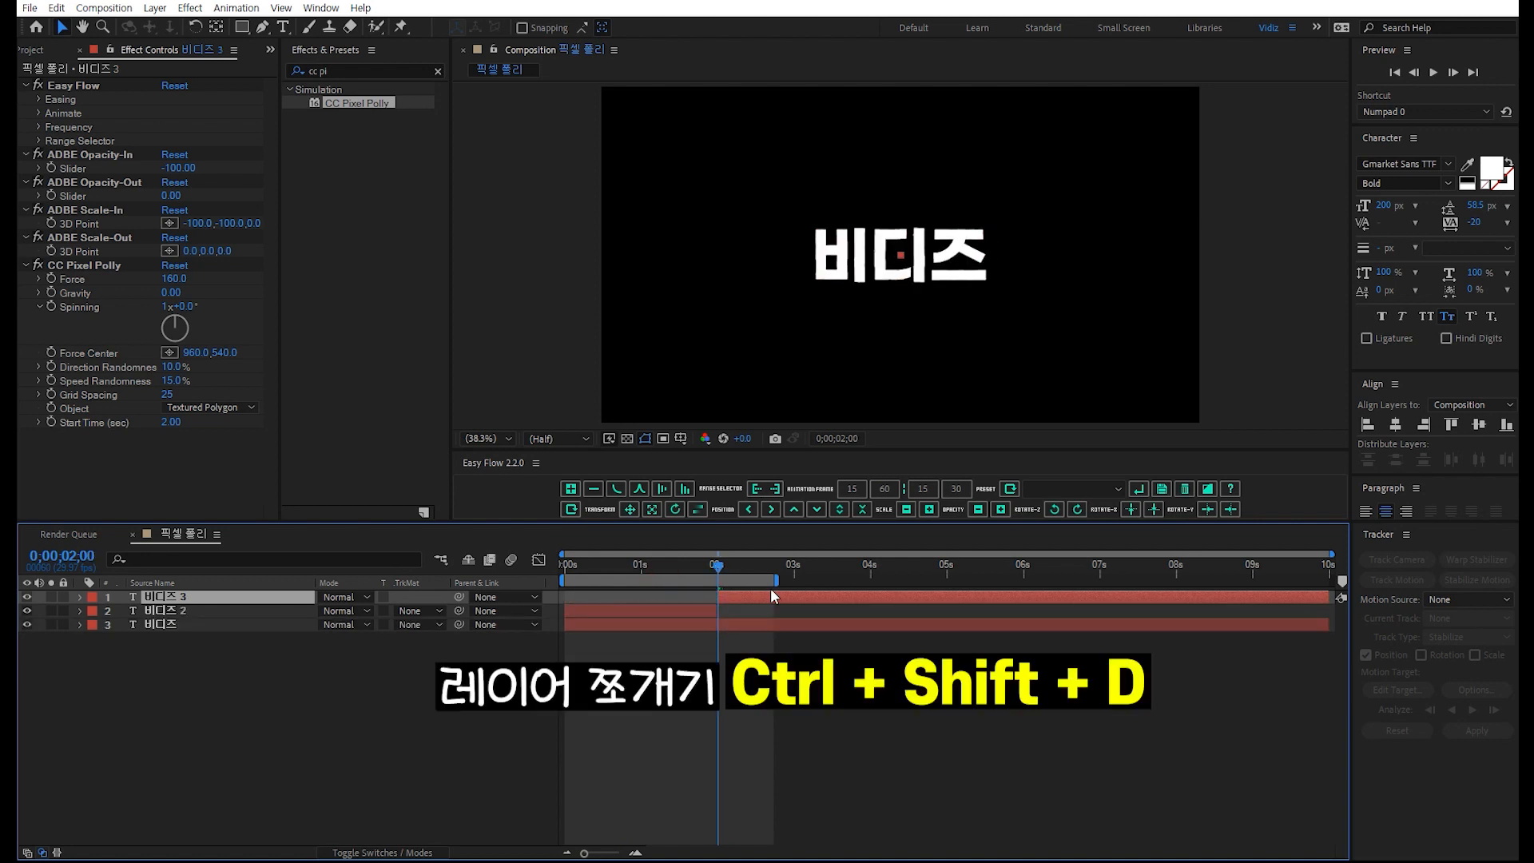
left_click(644, 610)
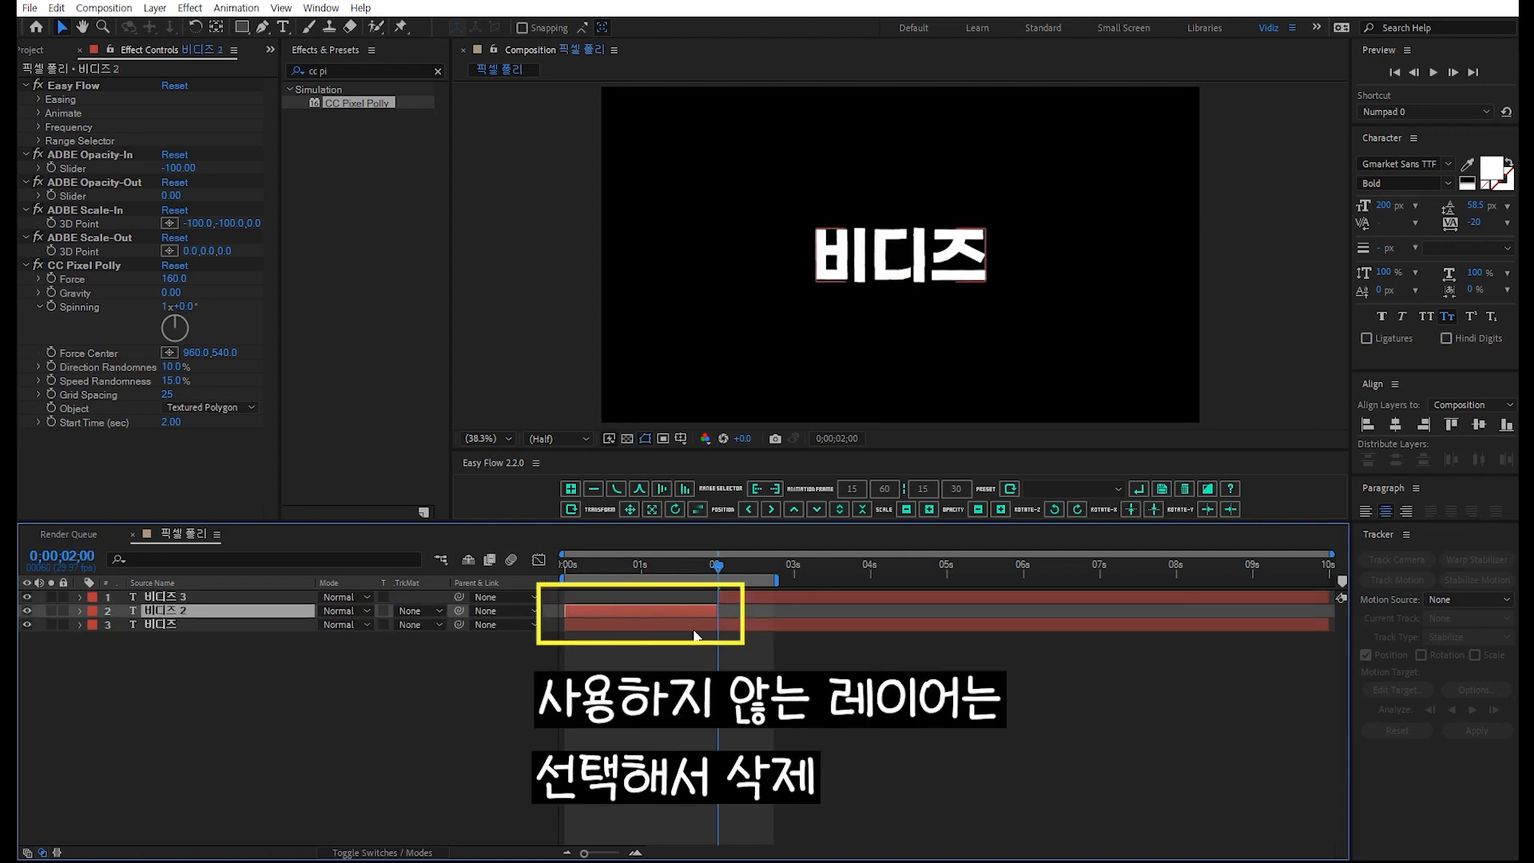
key("Delete")
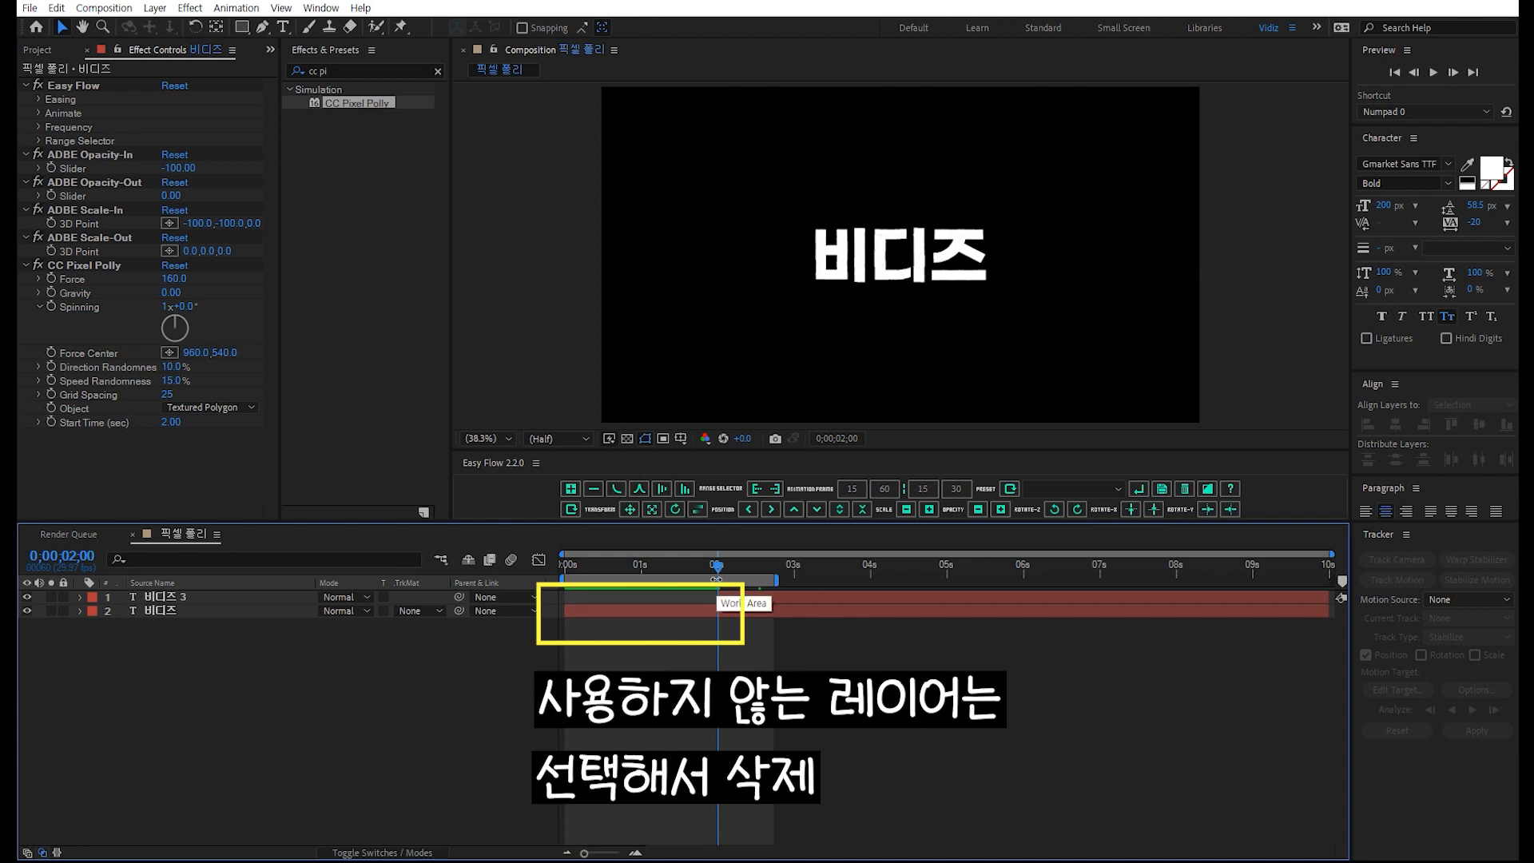
Set the CC Pixel Polly Grid Spacing to 7 on the 비디즈 3 layer and scrub to 0;00;02;20 to check the pieces
left_click(740, 596)
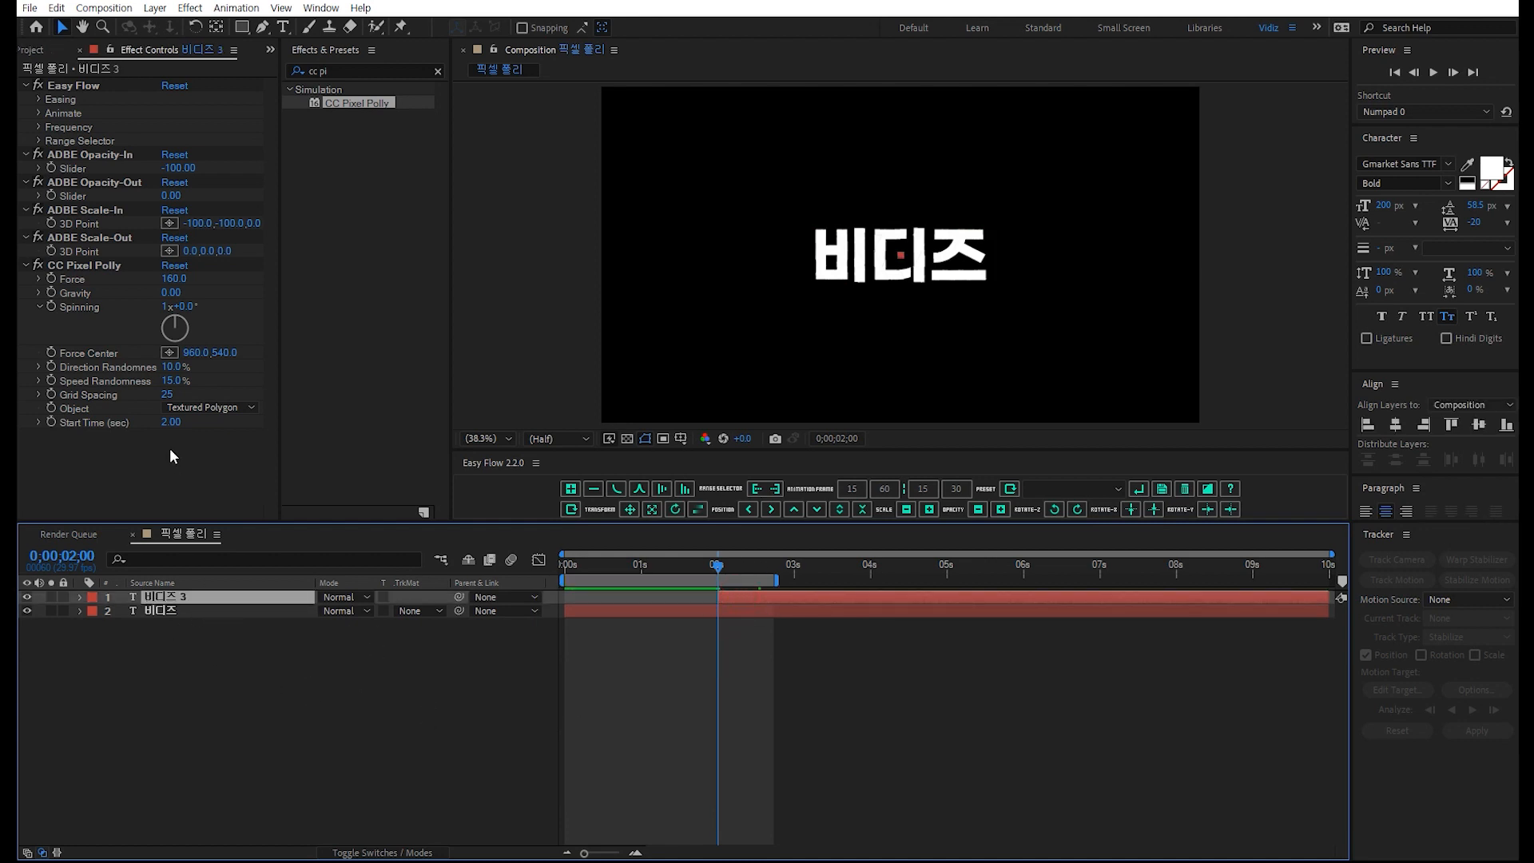
left_click(166, 394)
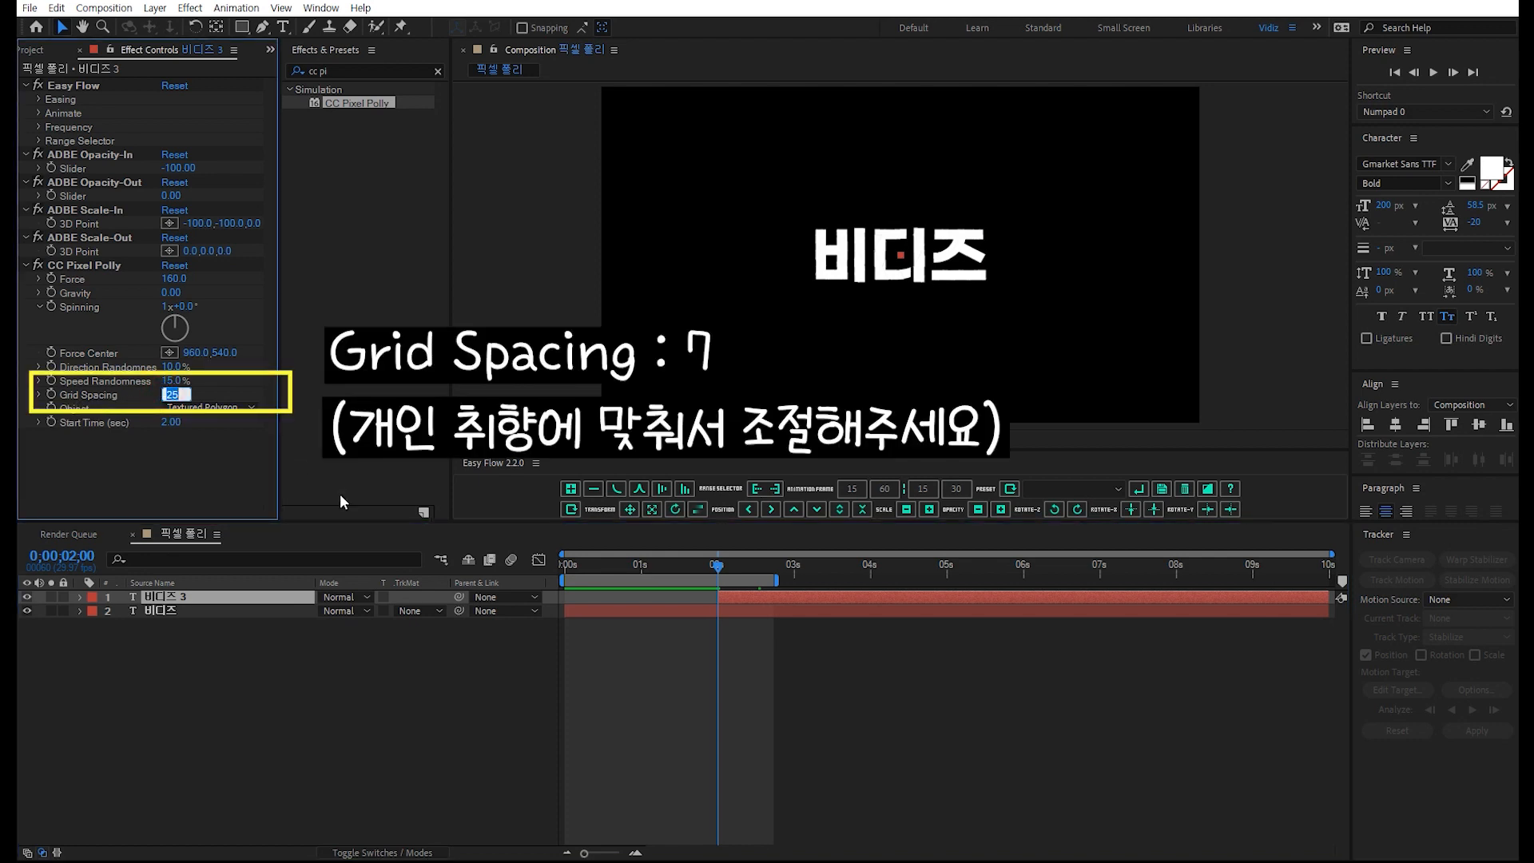
type("7")
key("Return")
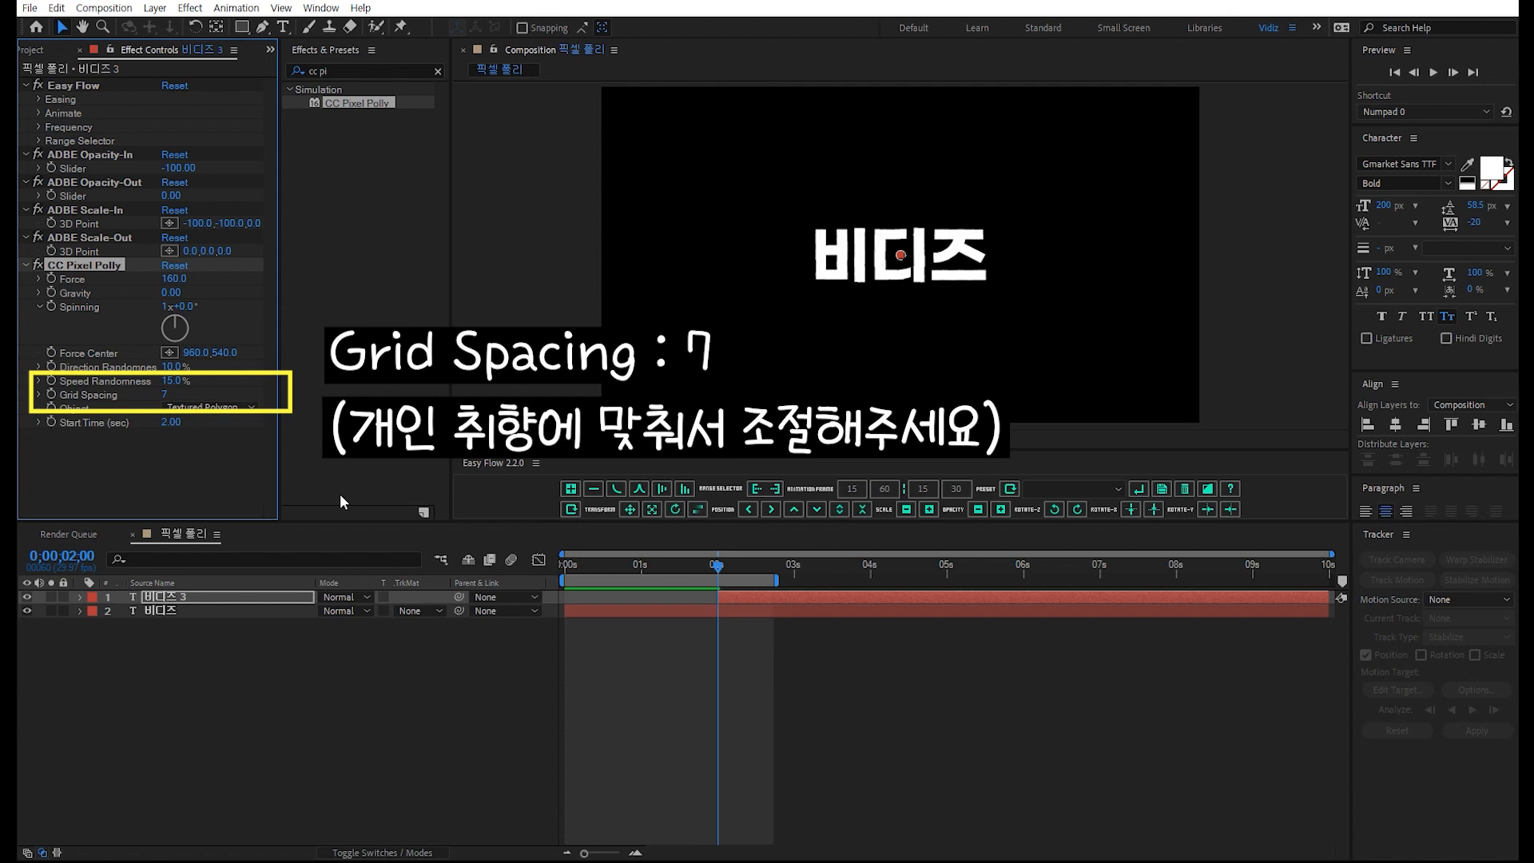
left_click_drag(717, 564, 783, 563)
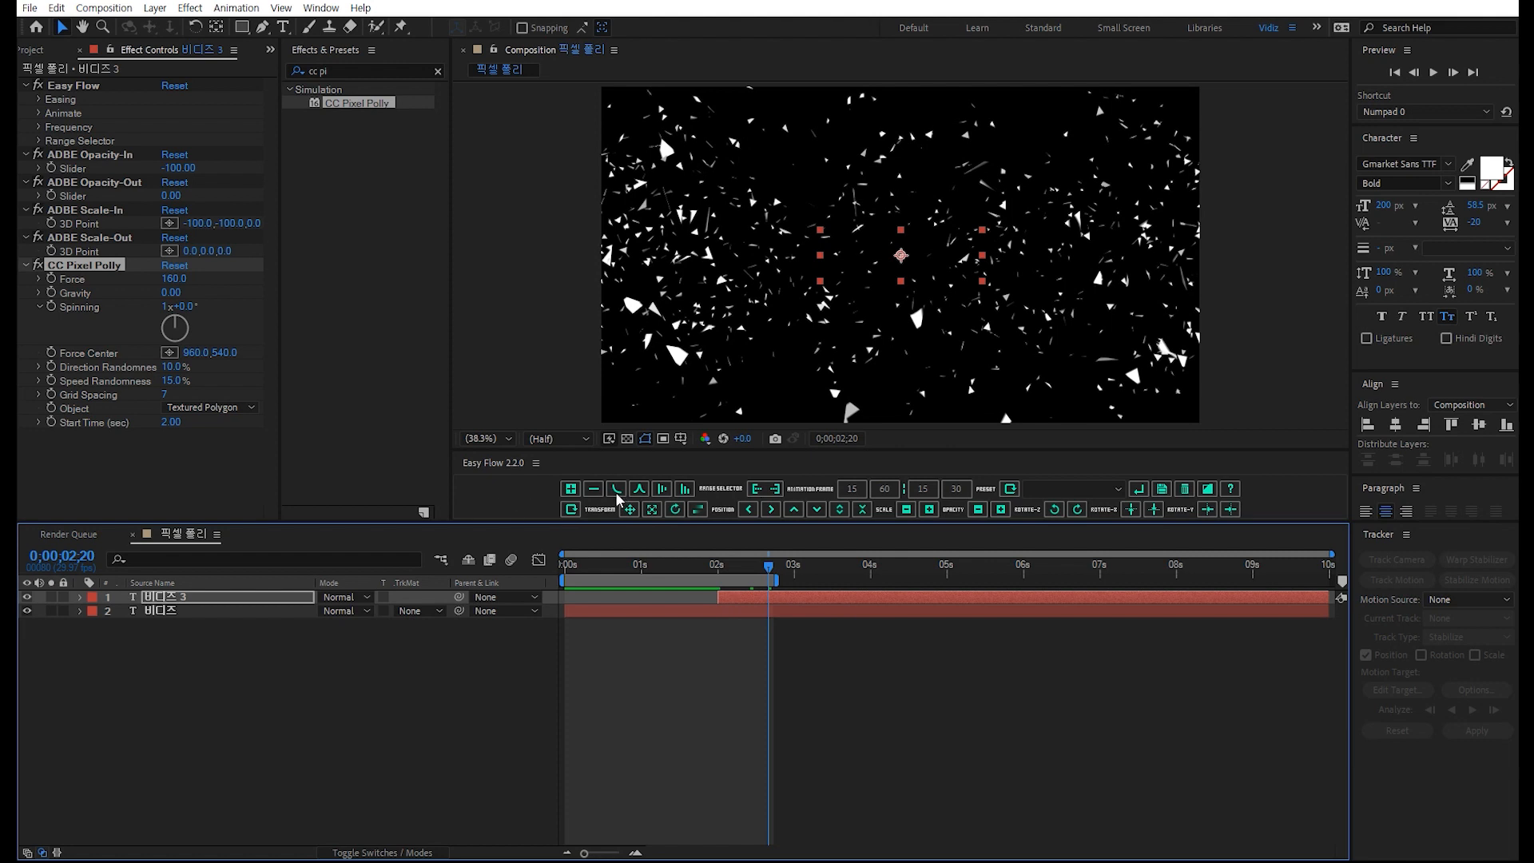
Reset the Easy Flow Scale and Opacity animation on the 비디즈 3 layer, and preview the shatter
left_click(574, 513)
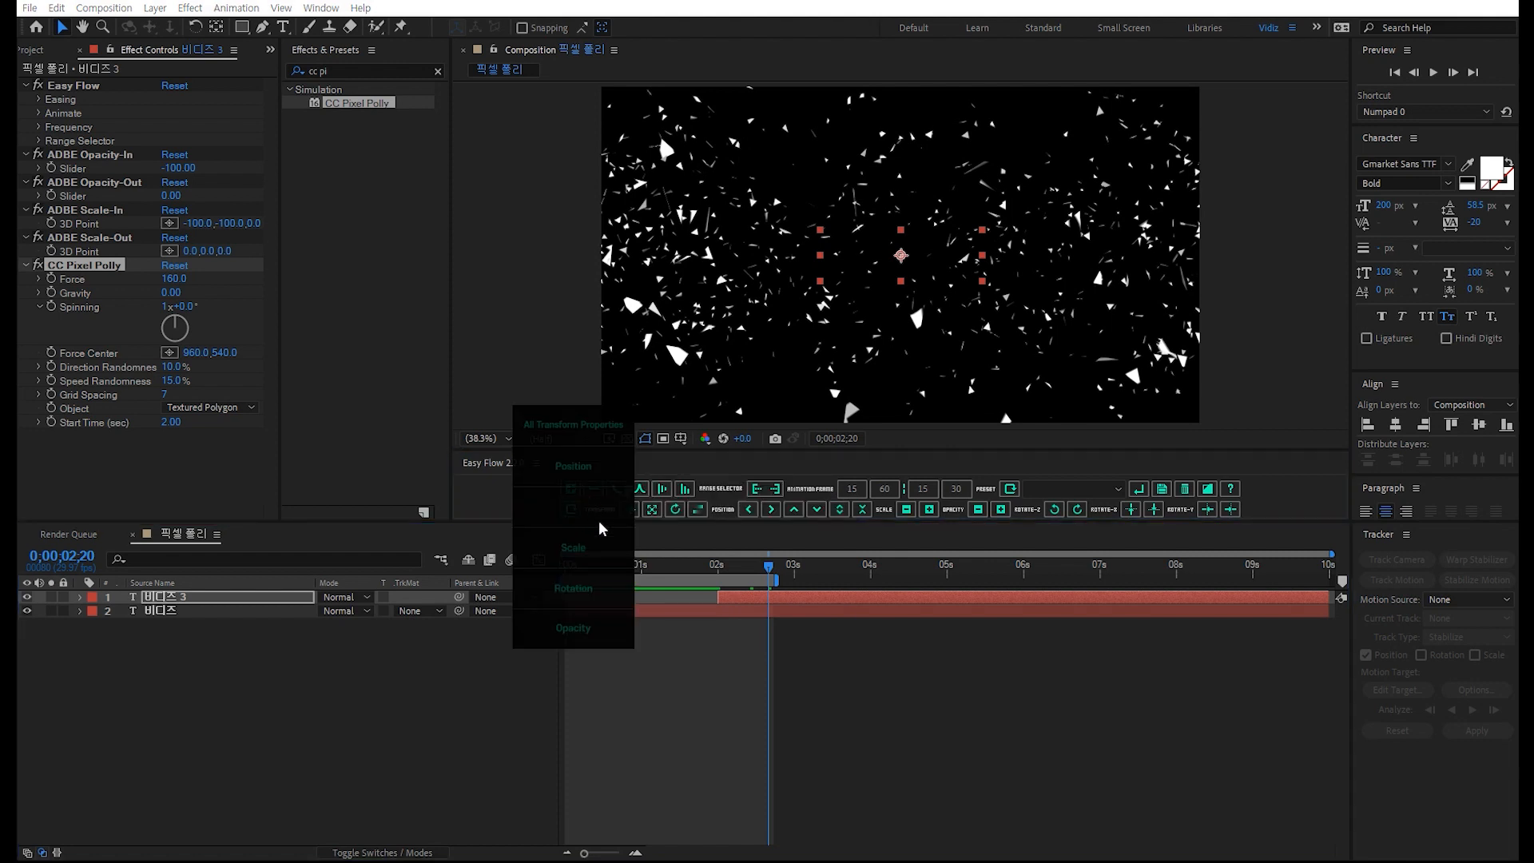
left_click(574, 548)
left_click(574, 513)
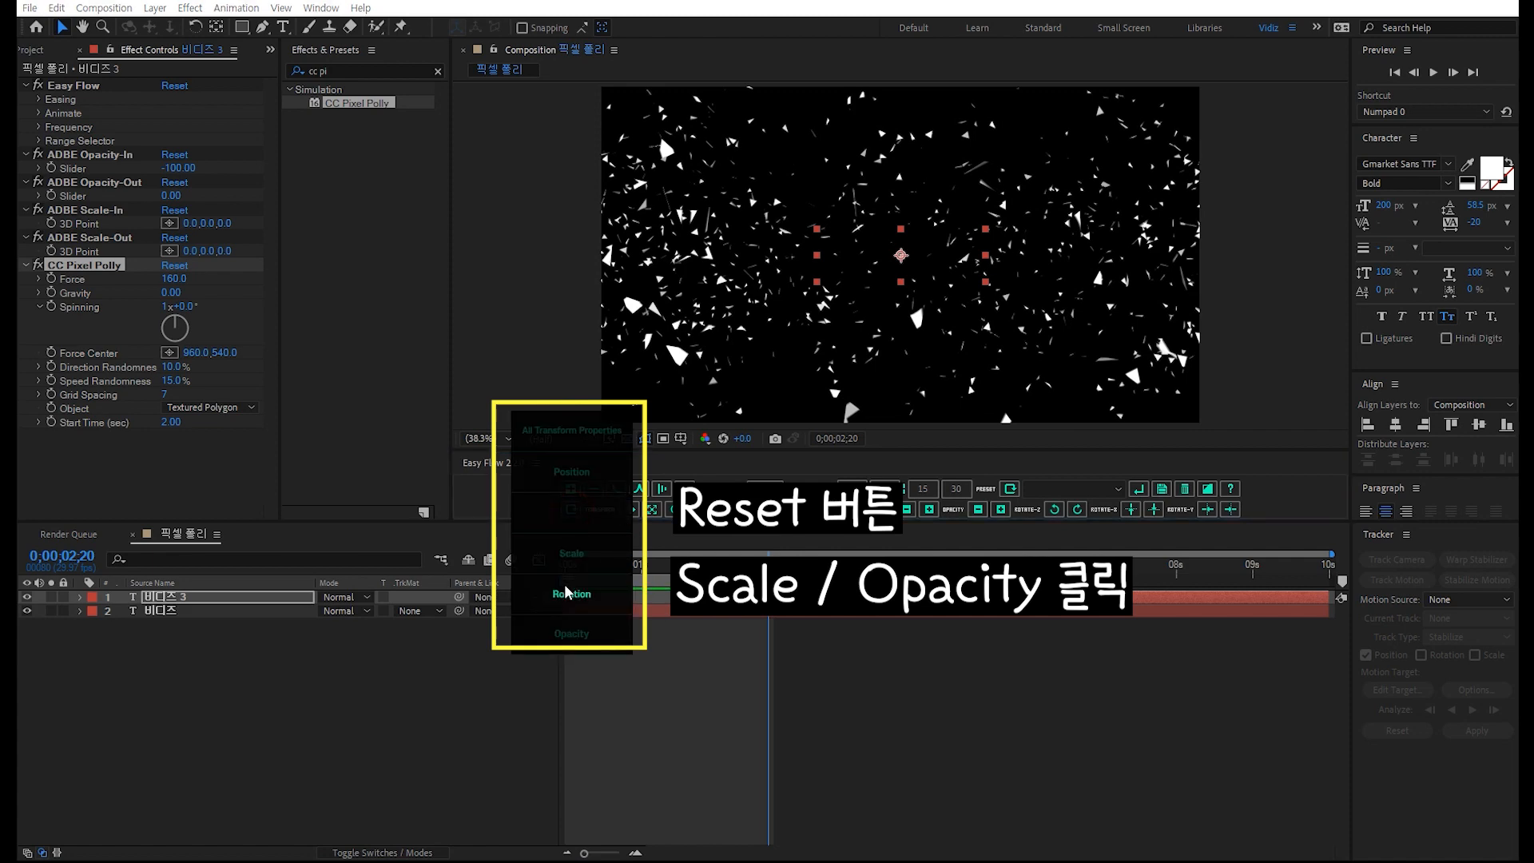
left_click(571, 635)
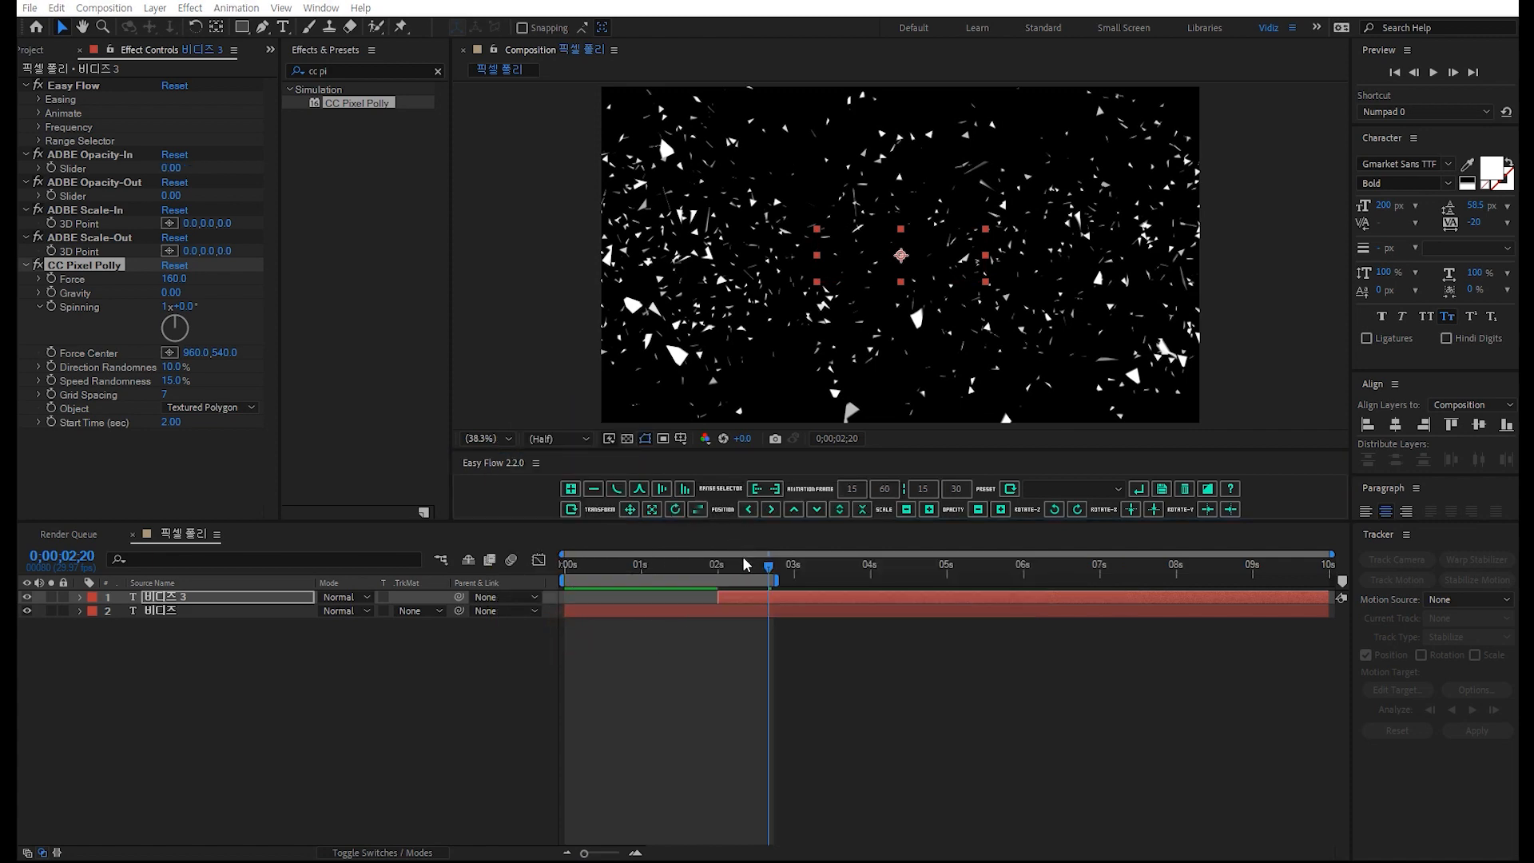
left_click(725, 569)
key("space")
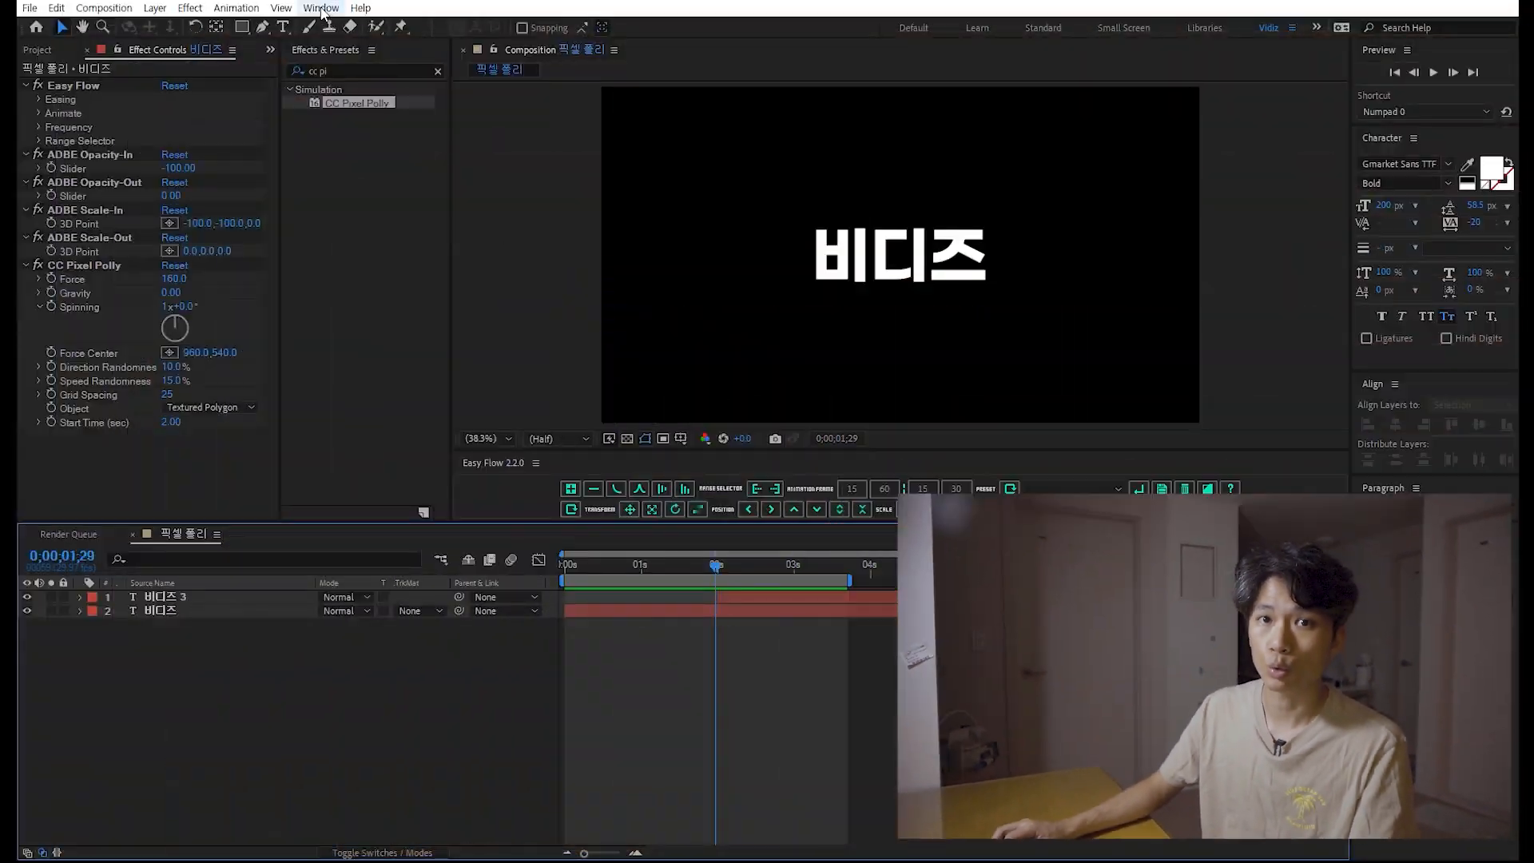
Show the Wiggler panel and scrub the composition back to 0;00;00;13
left_click(321, 9)
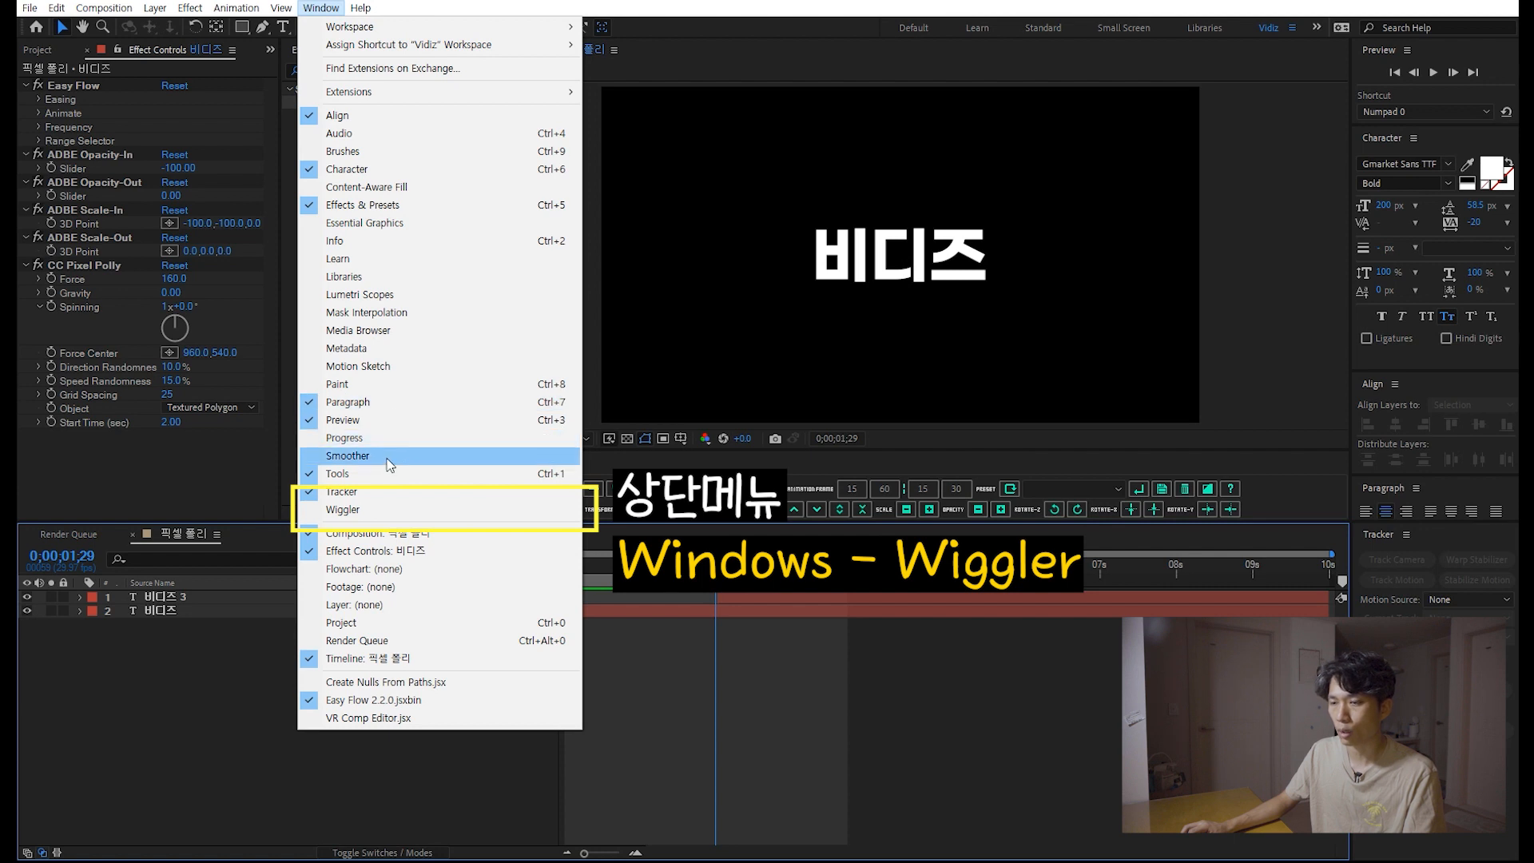
left_click(341, 511)
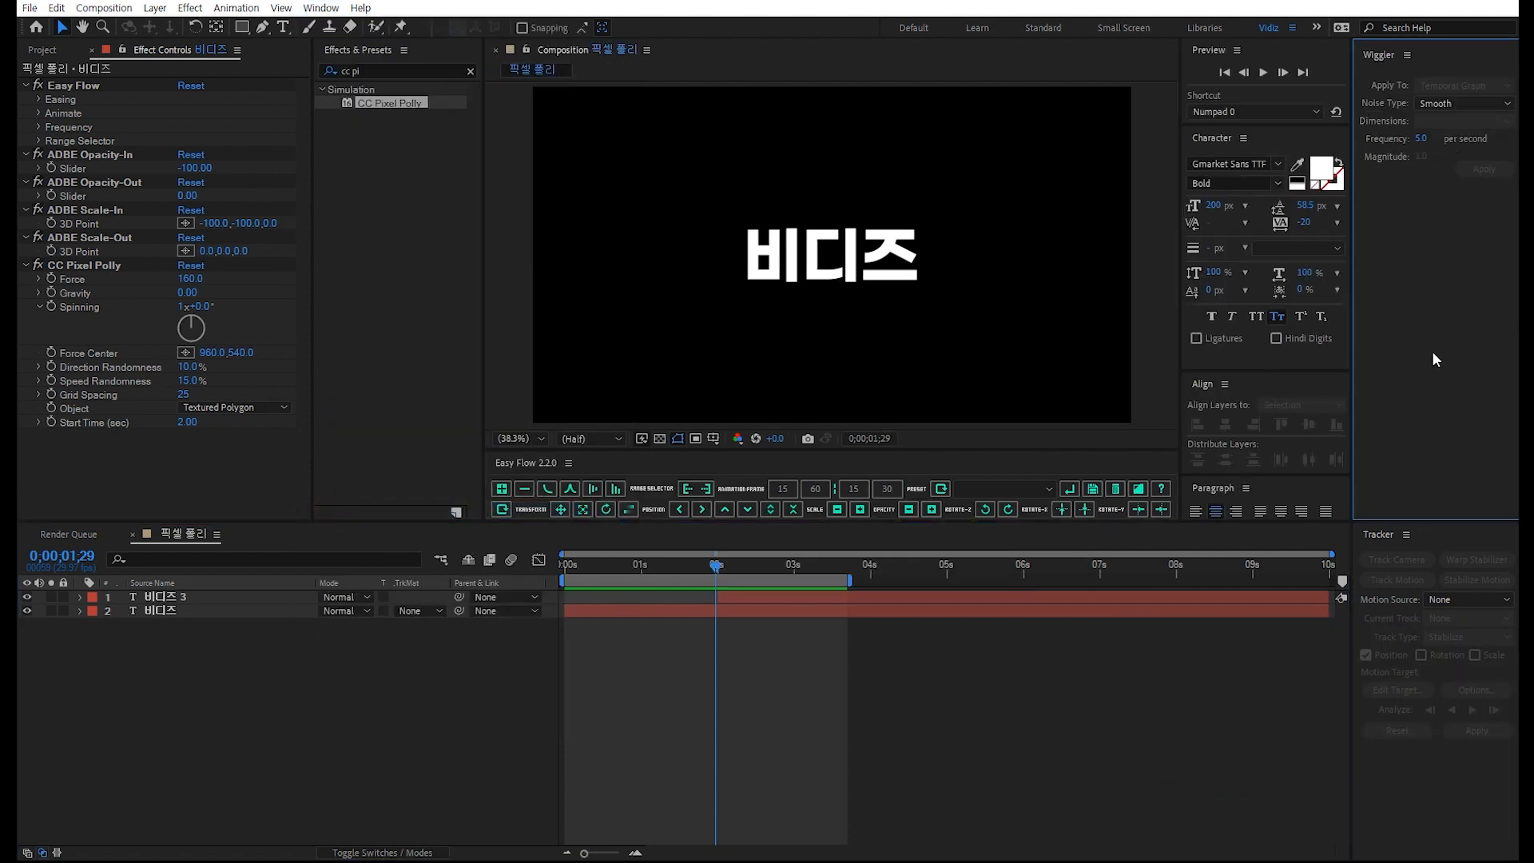
left_click_drag(716, 566, 677, 573)
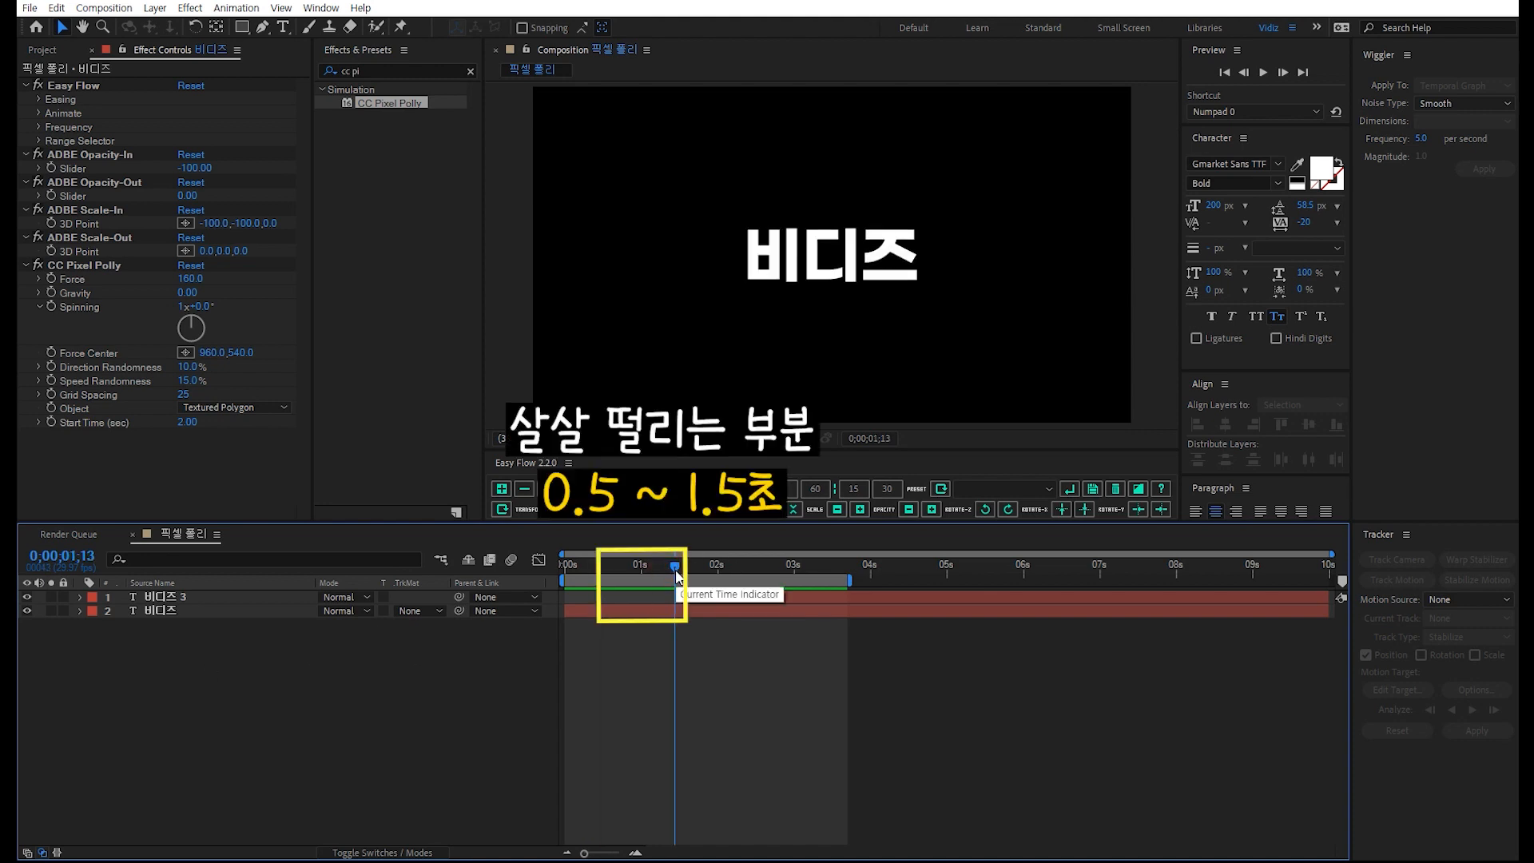
left_click_drag(676, 574, 598, 601)
Add Position keyframes to the 비디즈 layer at 0;00;00;15, 0;00;01;15 and 0;00;02;00
left_click(158, 611)
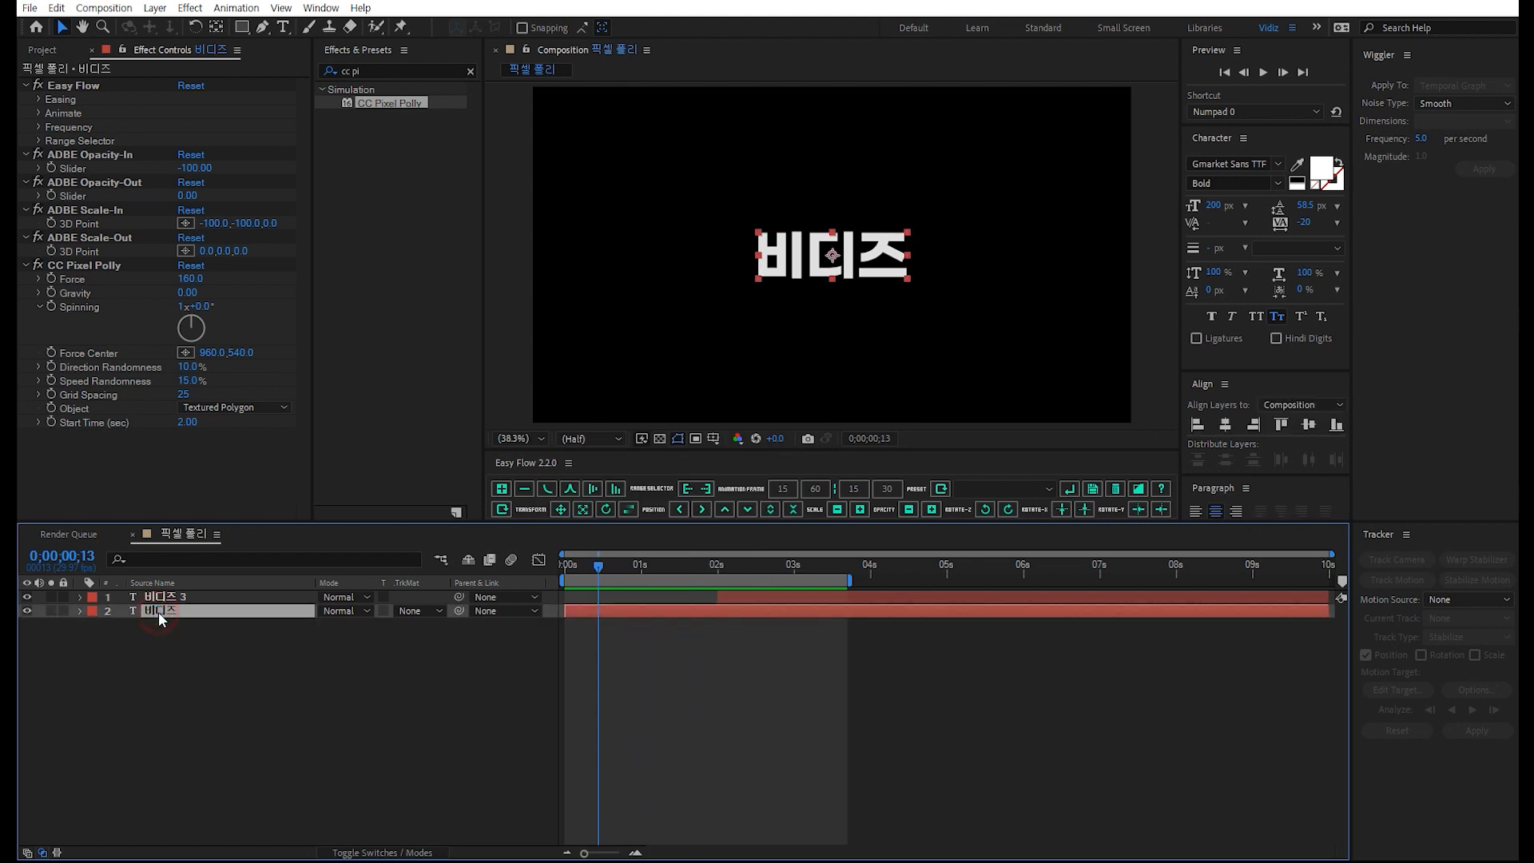
key("p")
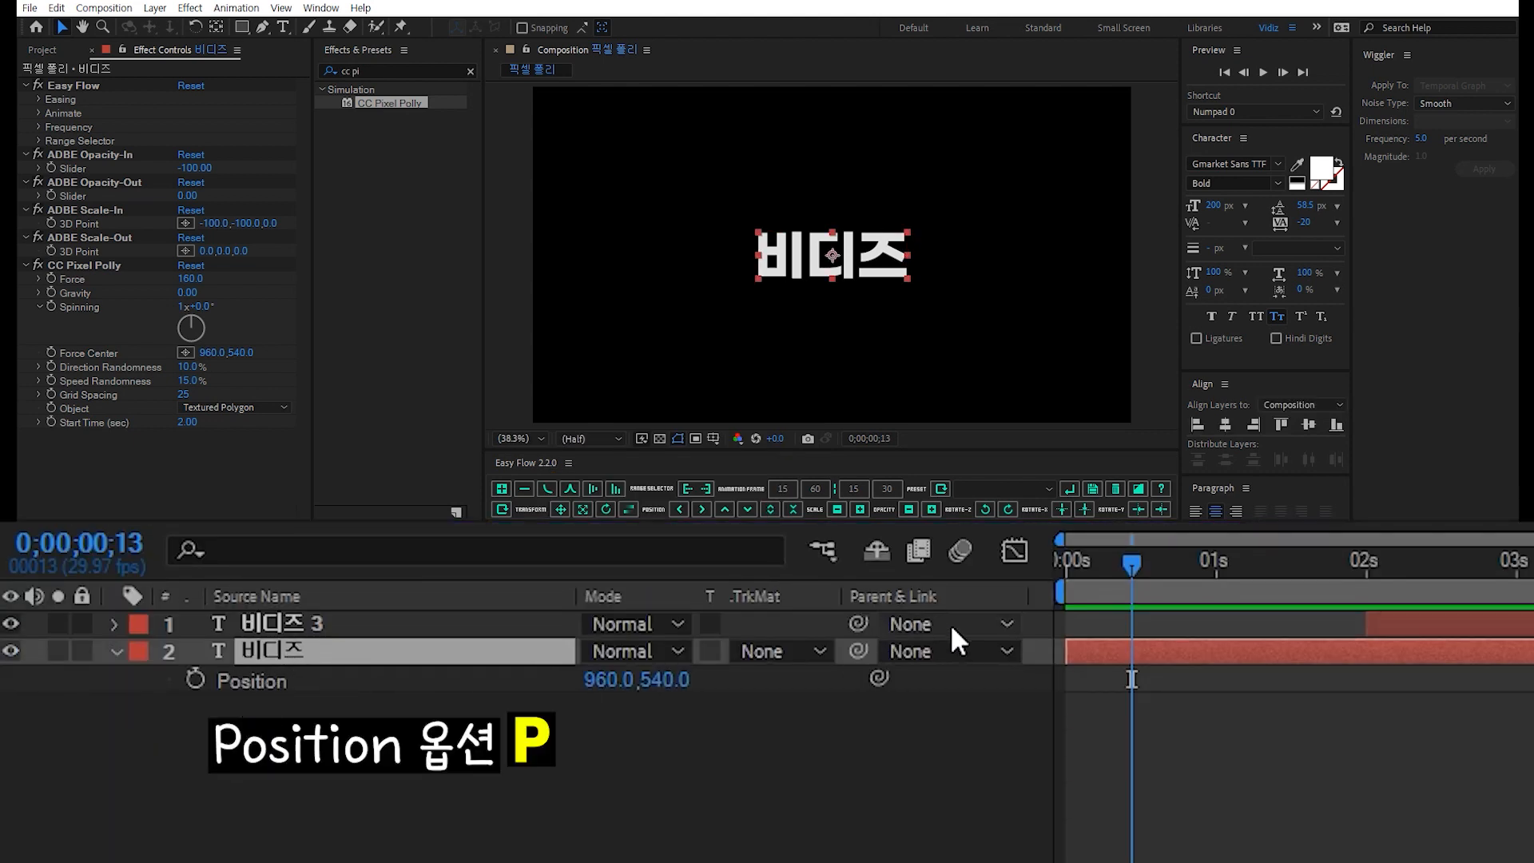
key("Page_Down")
key("Page_Down")
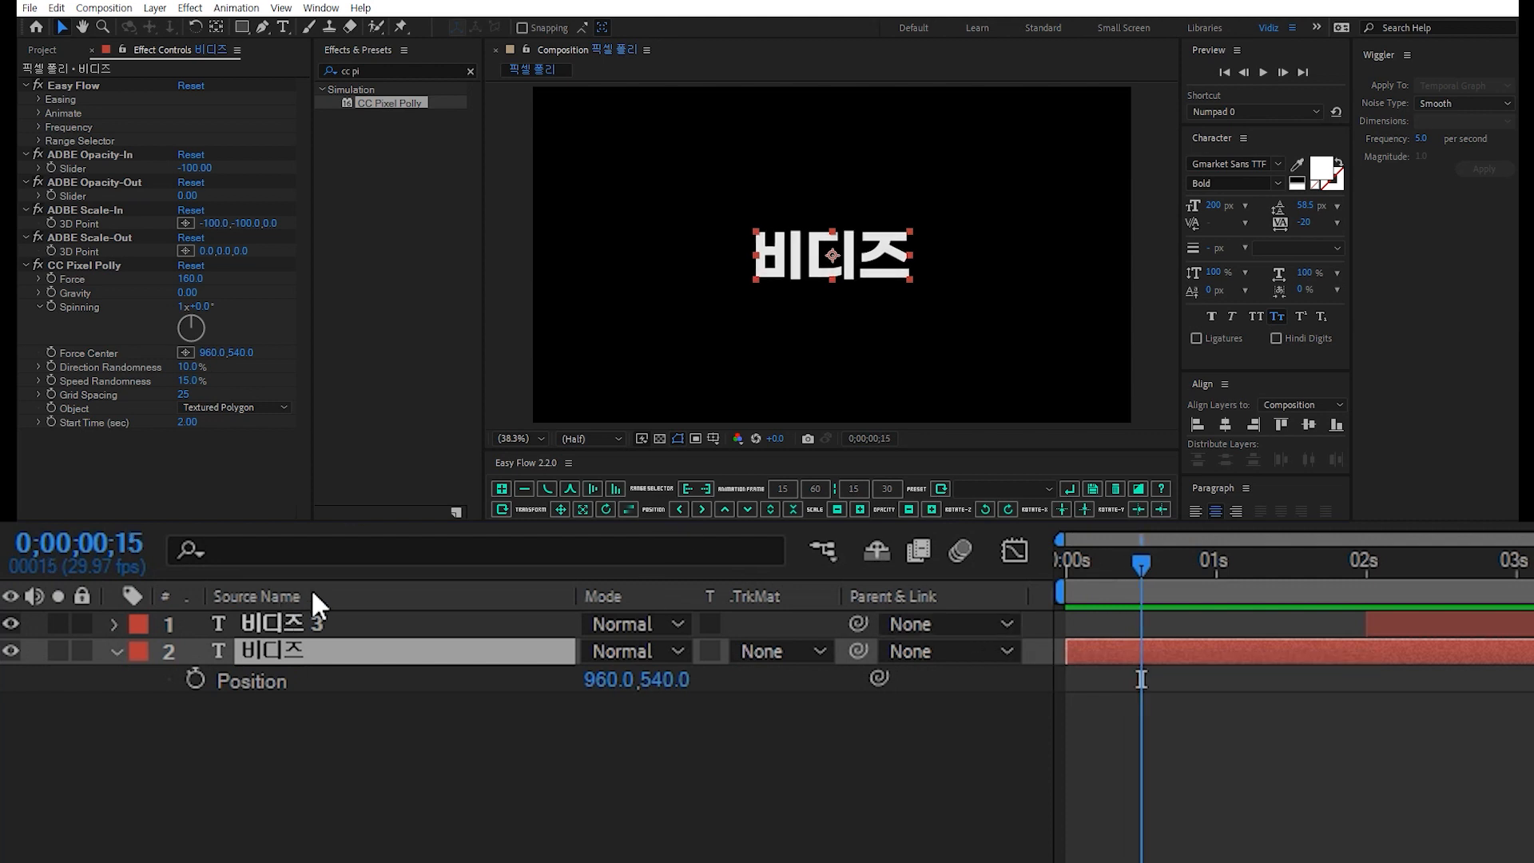
left_click(195, 679)
left_click_drag(1273, 558, 1291, 569)
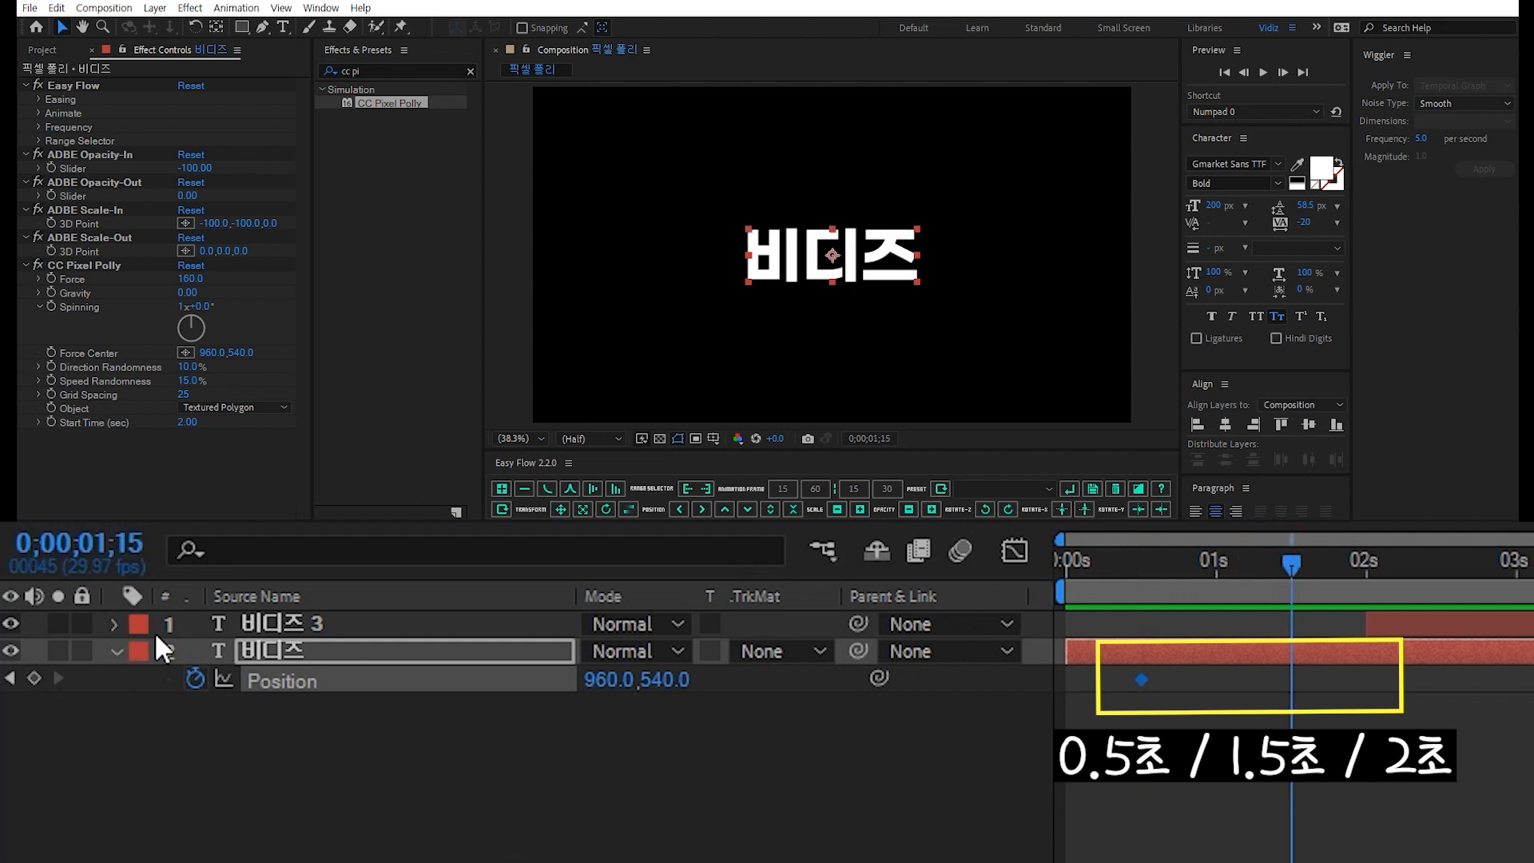
left_click(33, 678)
left_click(1368, 561)
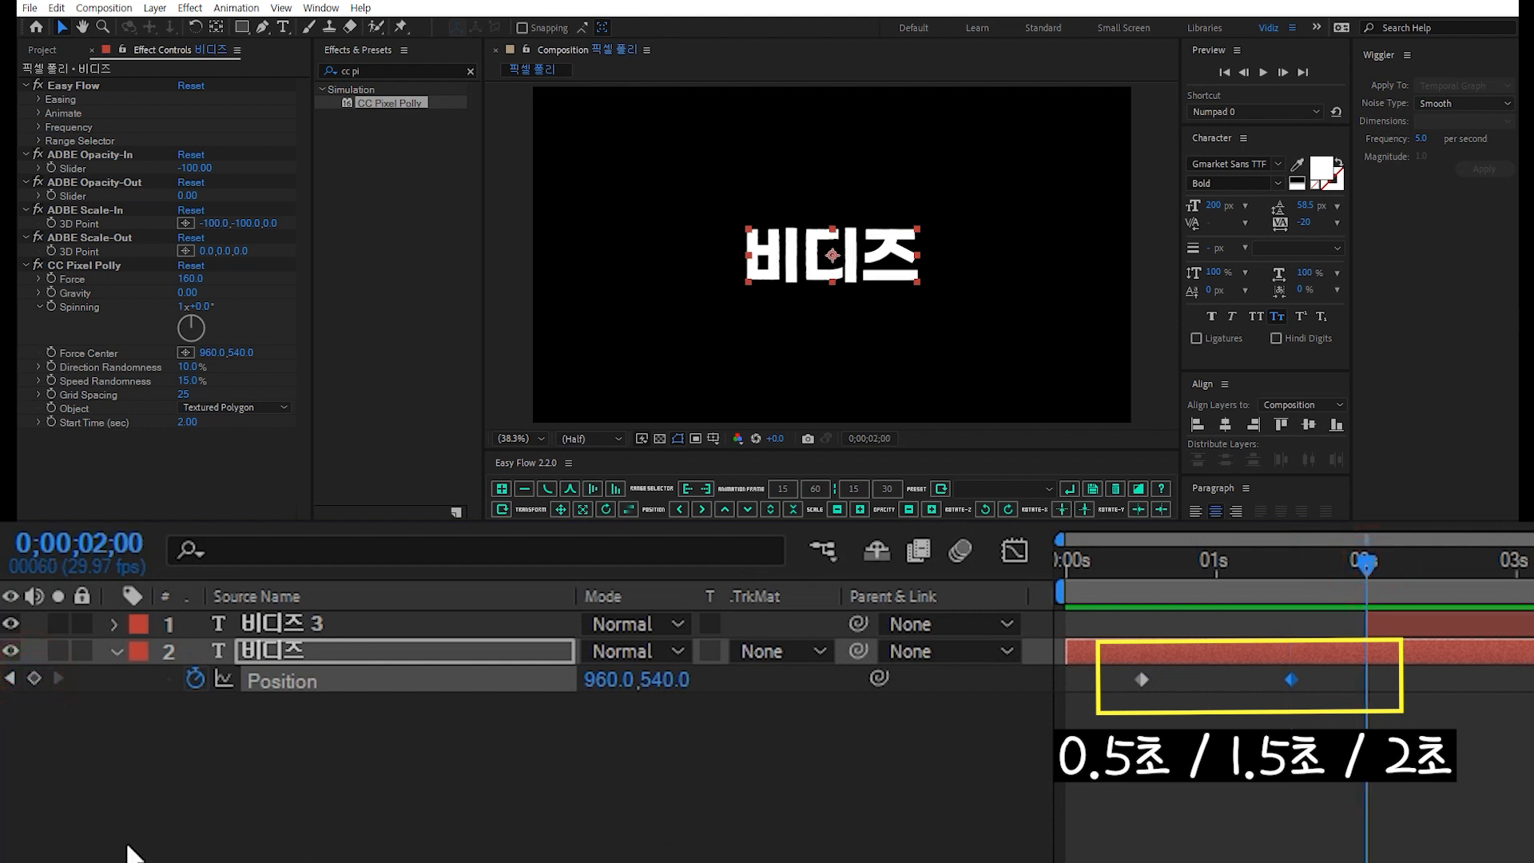
left_click(34, 677)
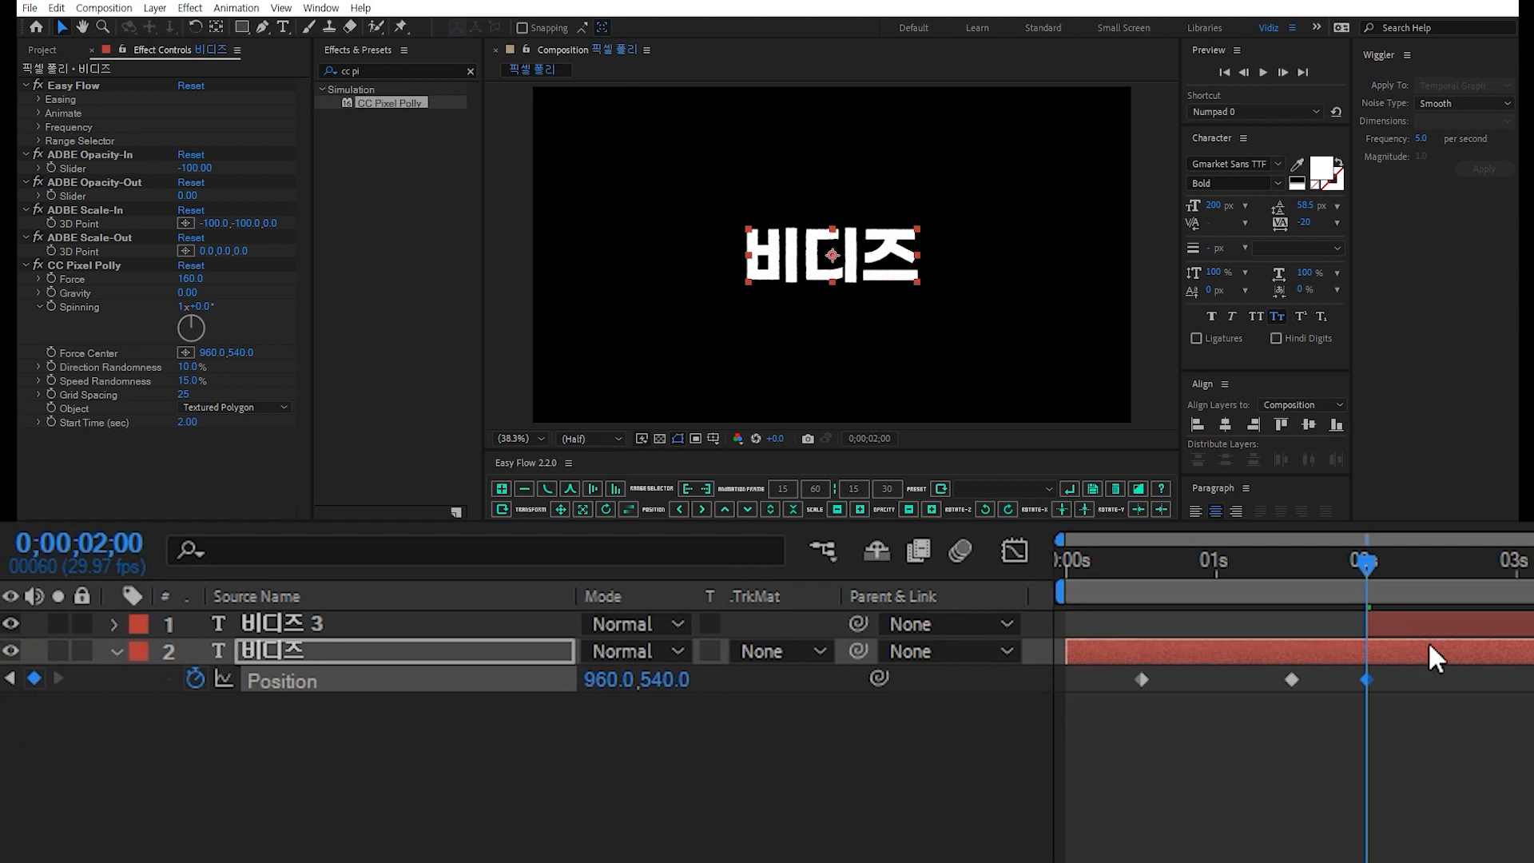
Apply a Jagged Wiggler with Frequency 10 and Magnitude 5 between the 0.5- and 1.5-second Position keyframes, and preview the shake
left_click_drag(1111, 728, 1310, 671)
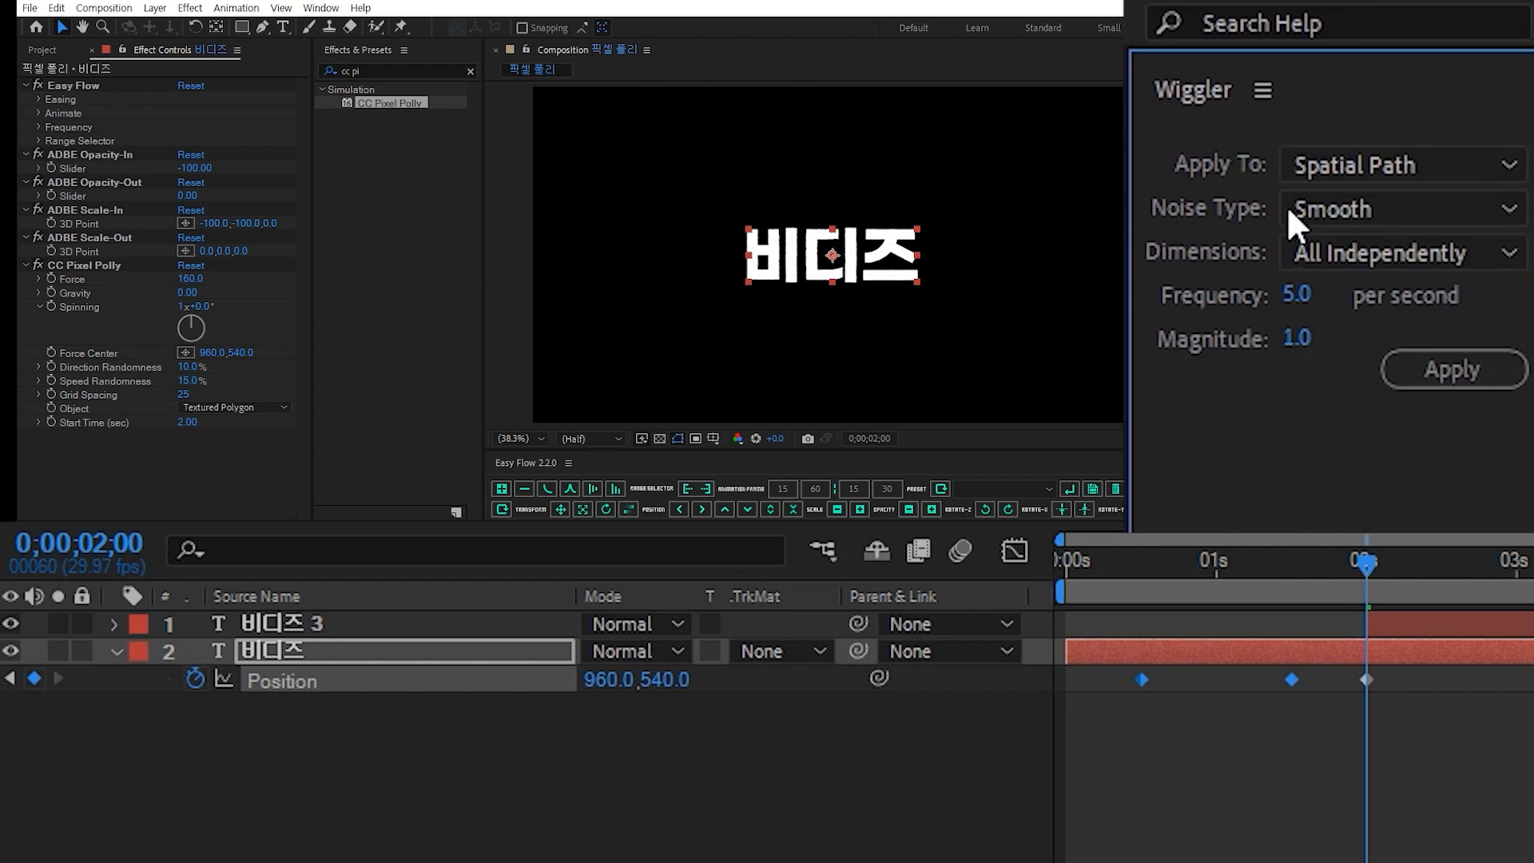
left_click(1345, 211)
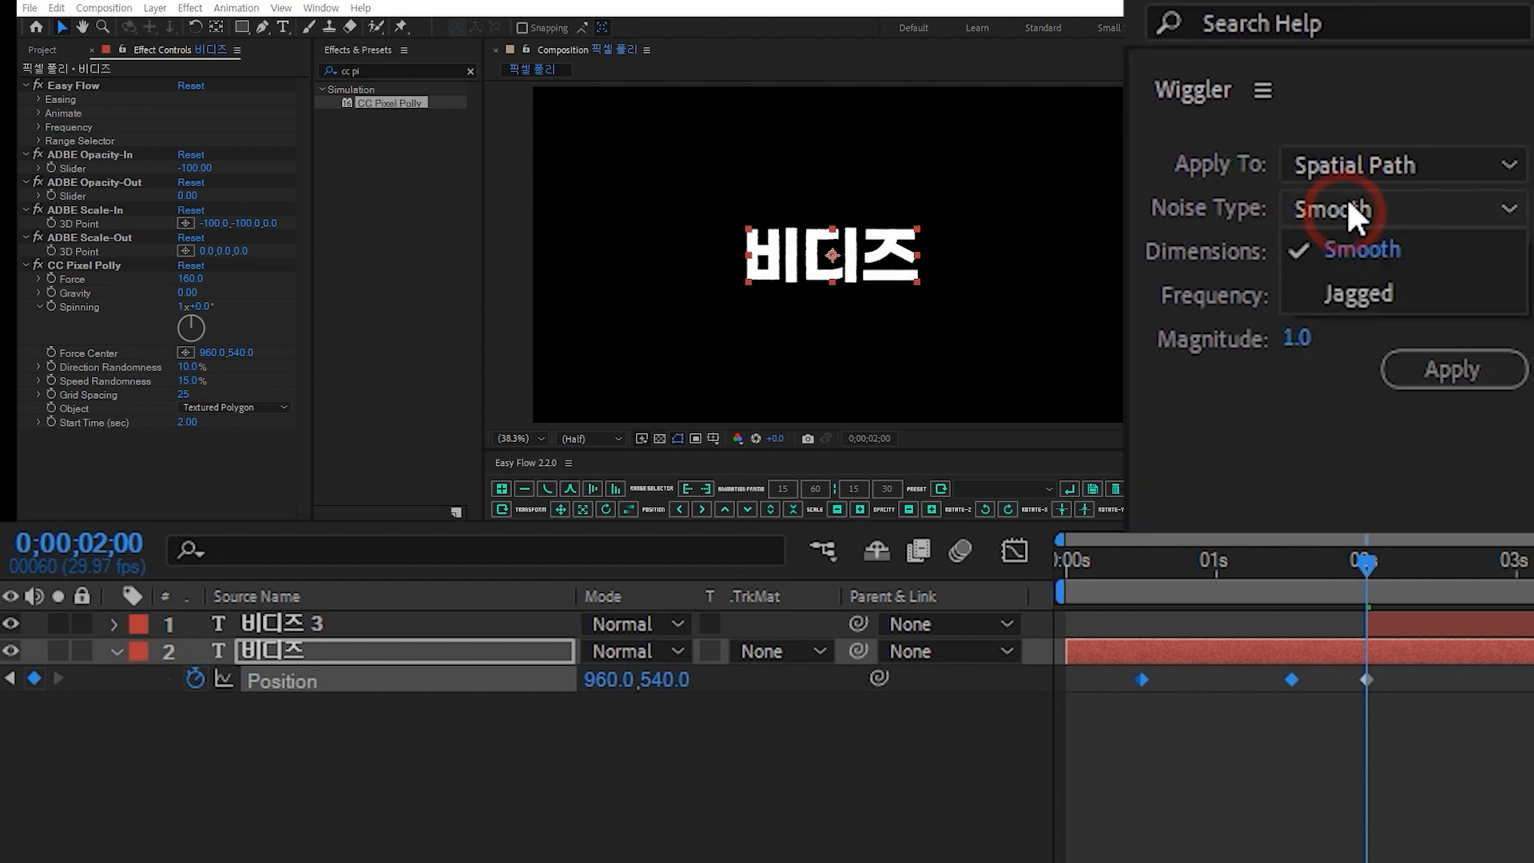
left_click(1350, 295)
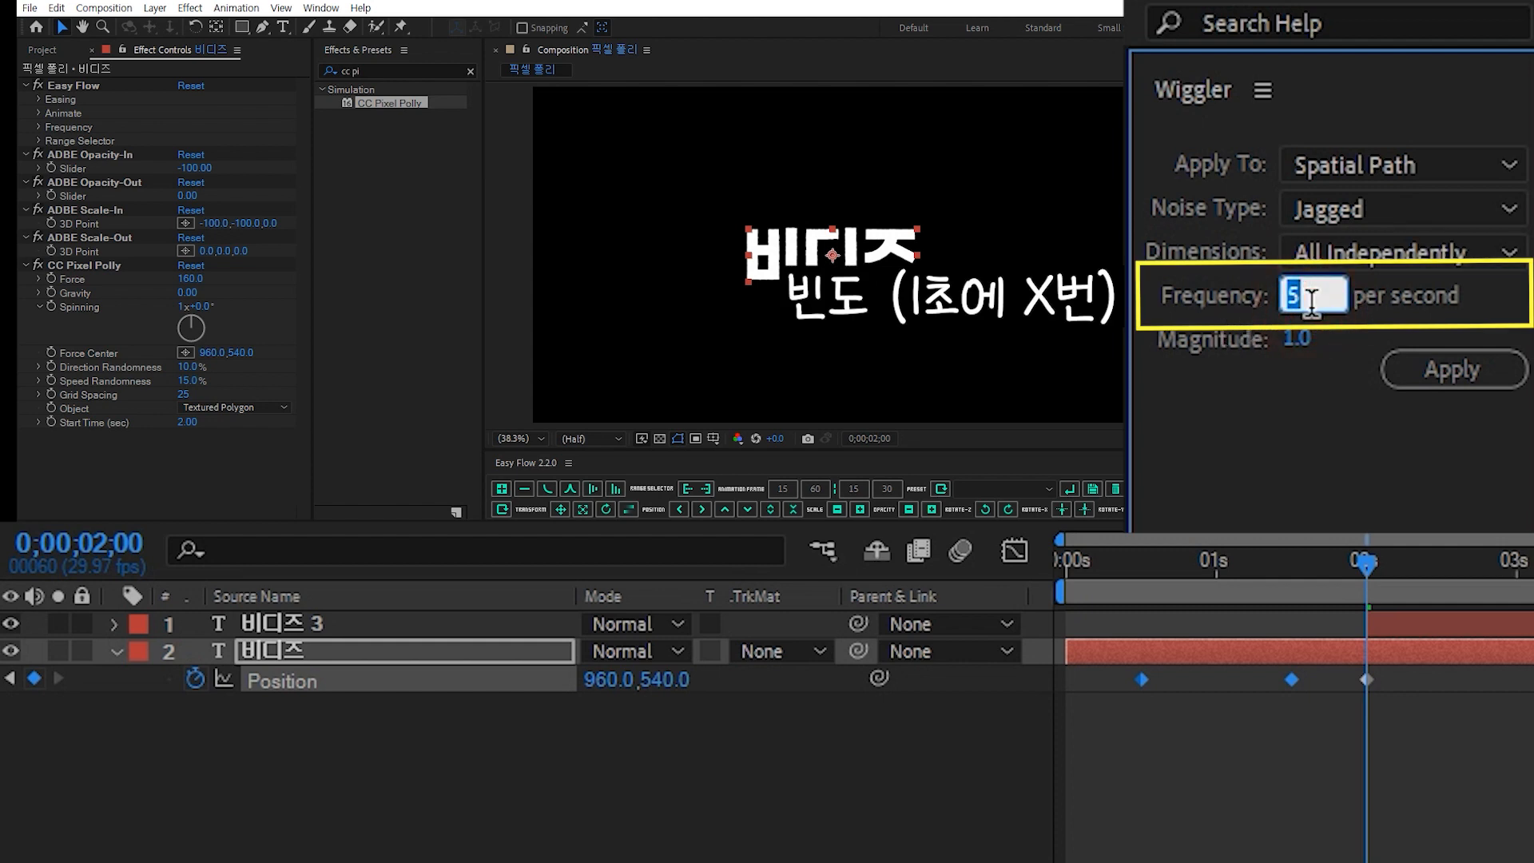
type("10")
key("Return")
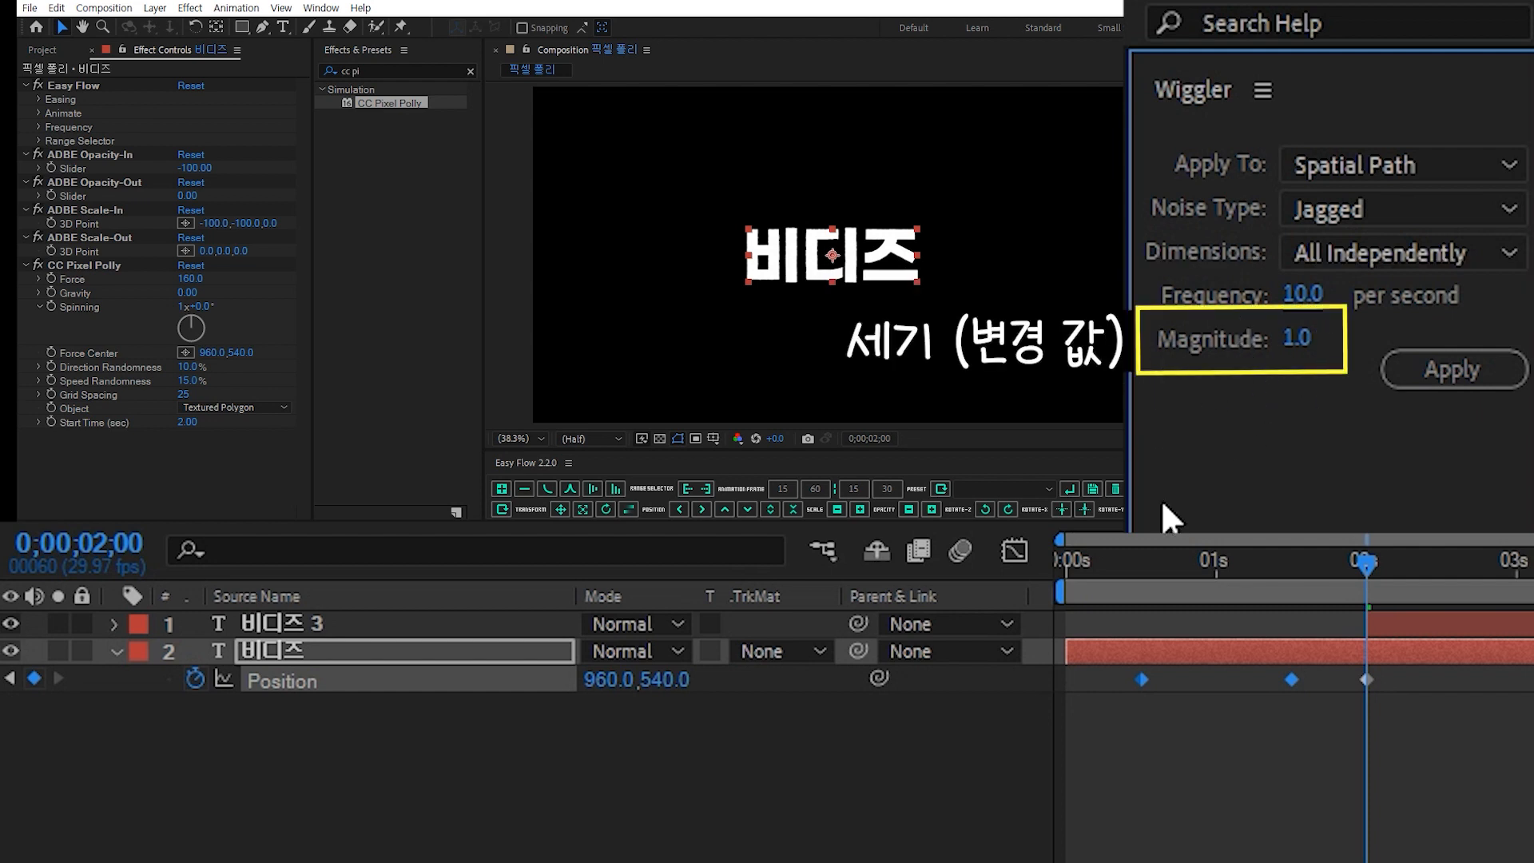
left_click(1296, 338)
left_click(1459, 375)
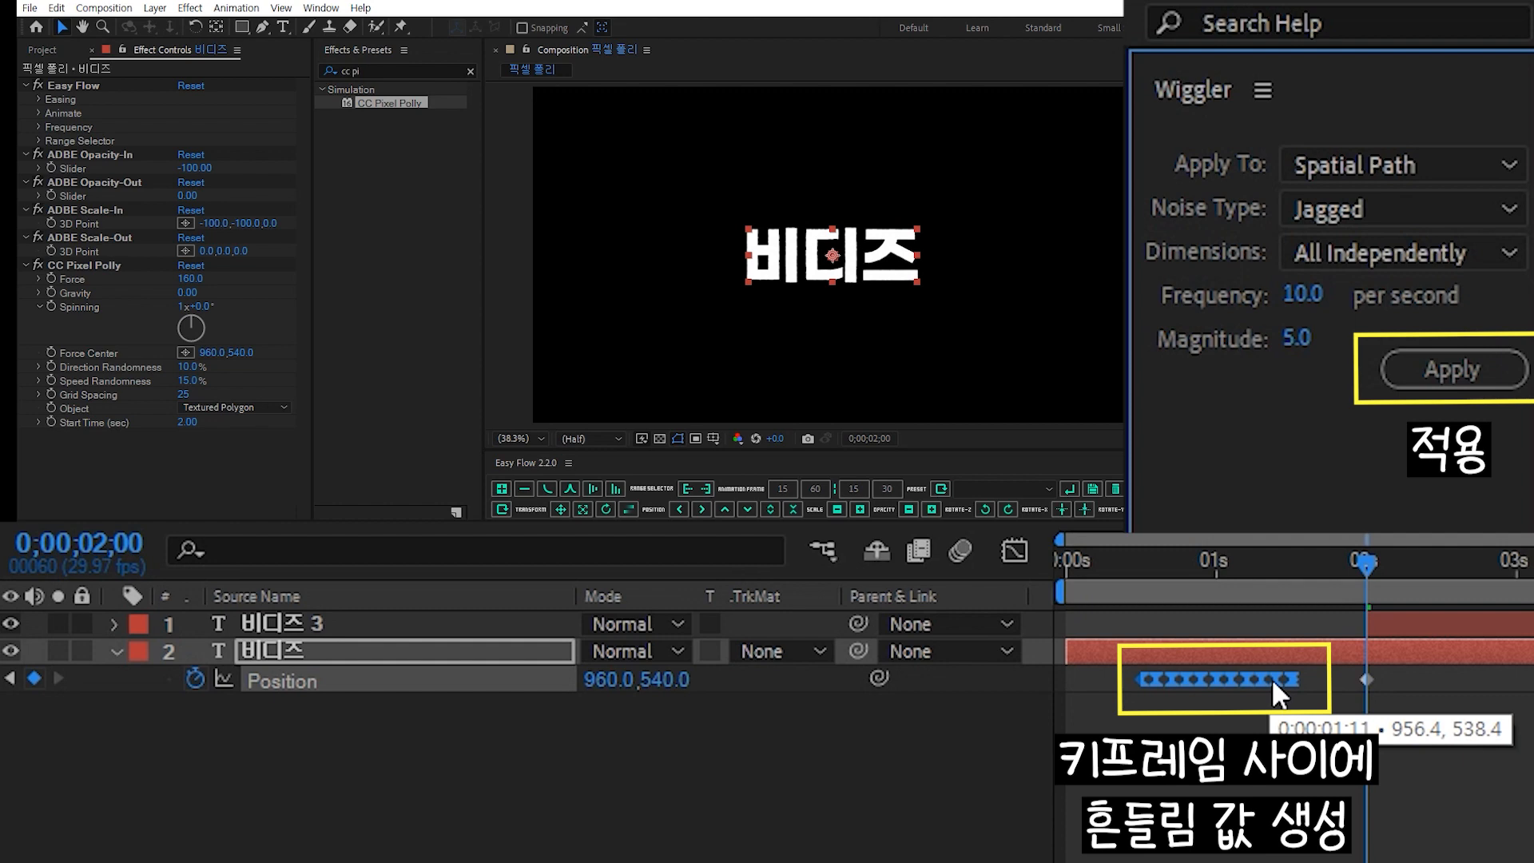
key("space")
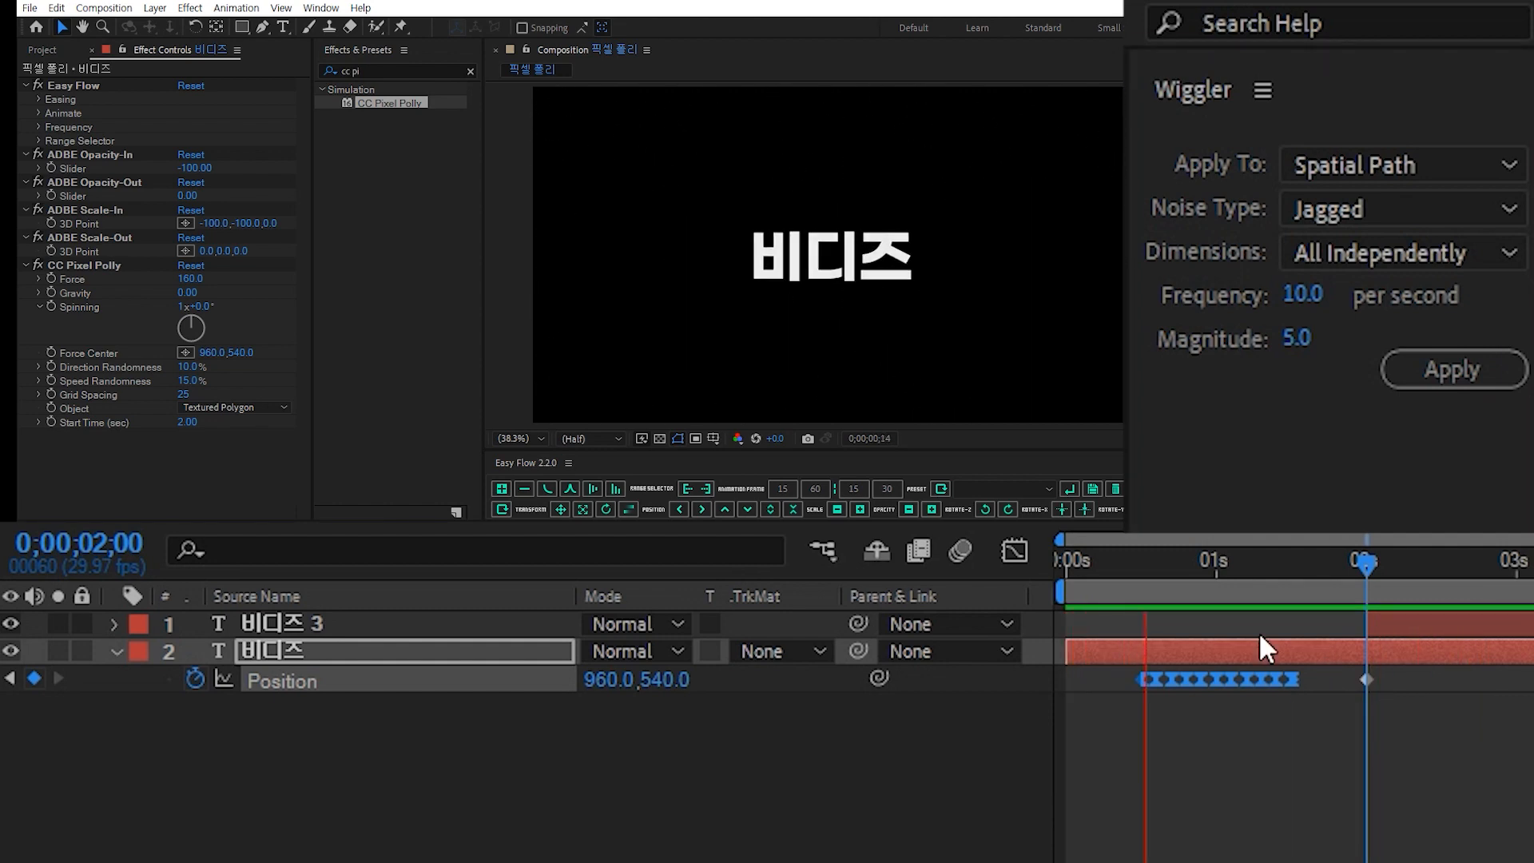
key("space")
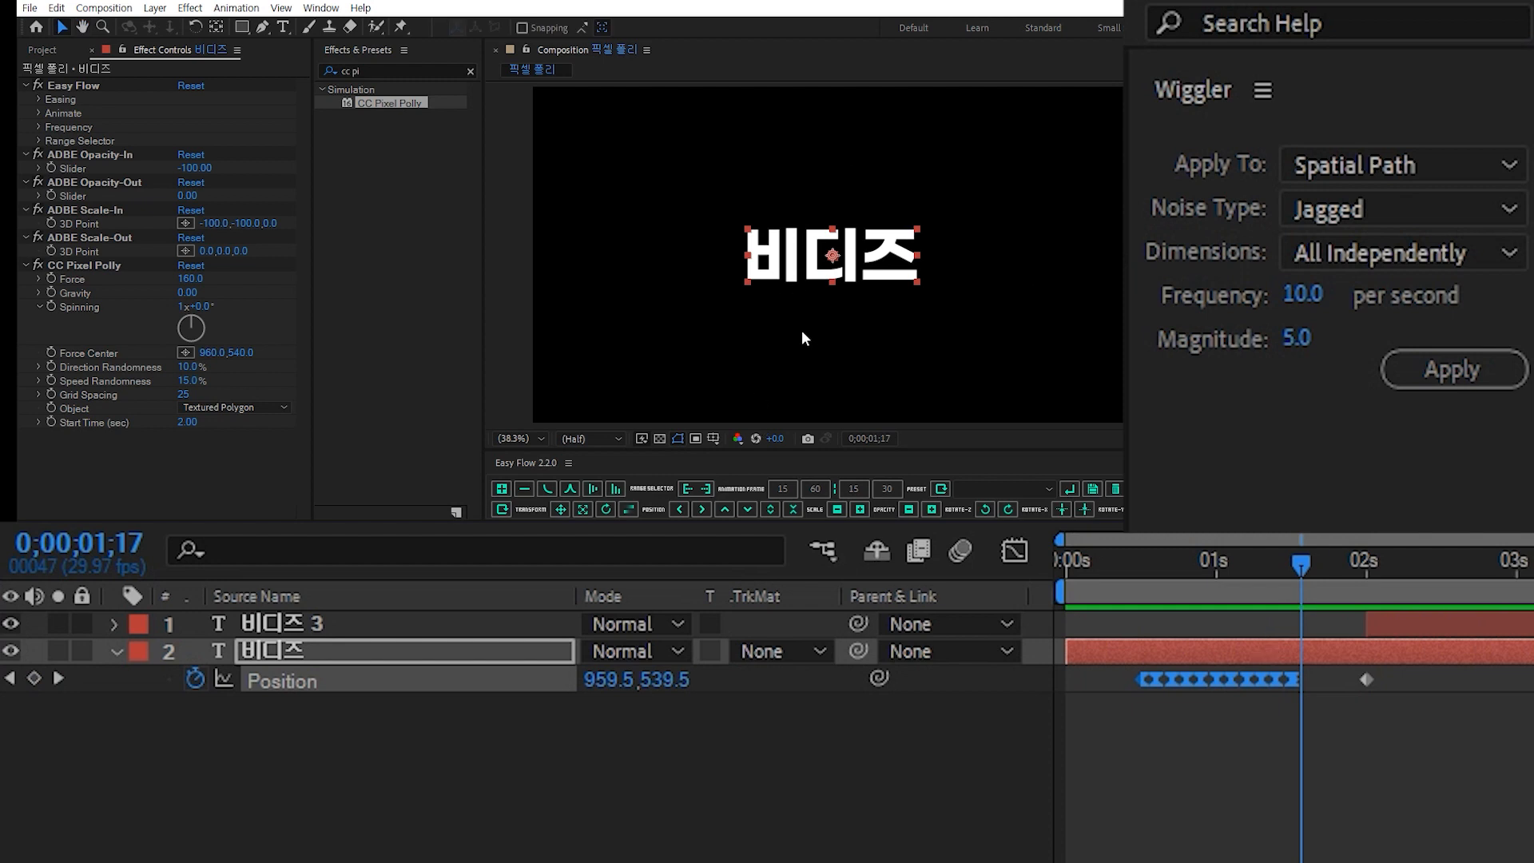
Apply the Wiggler with Magnitude 20 between the 1.5- and 2-second Position keyframes of the 비디즈 layer, and preview the shake
left_click(1482, 766)
scroll(1435, 735, "up", 5)
left_click(1260, 679)
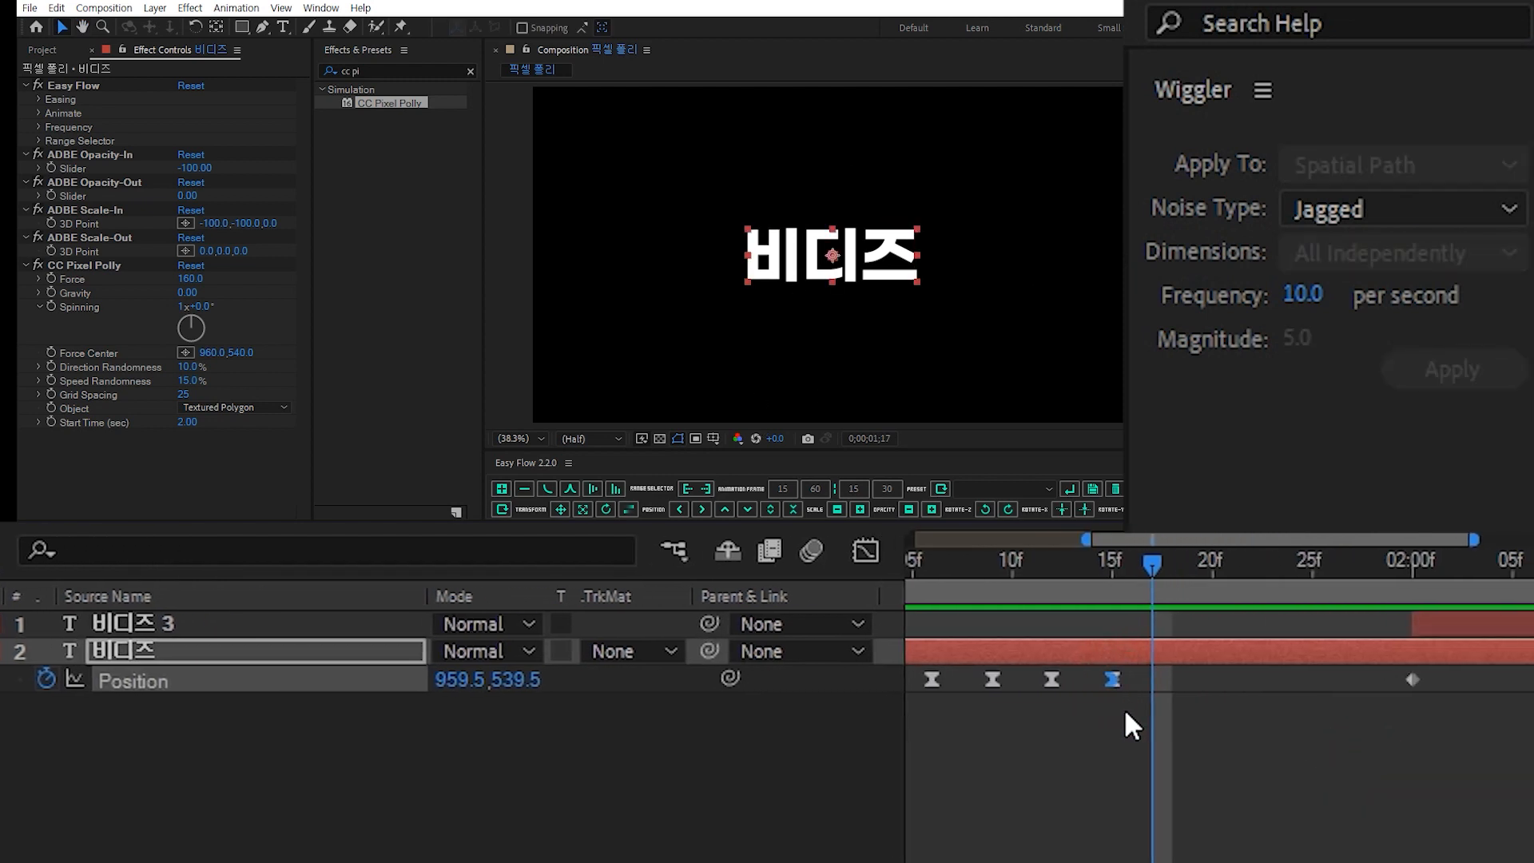
left_click(1374, 679, "shift")
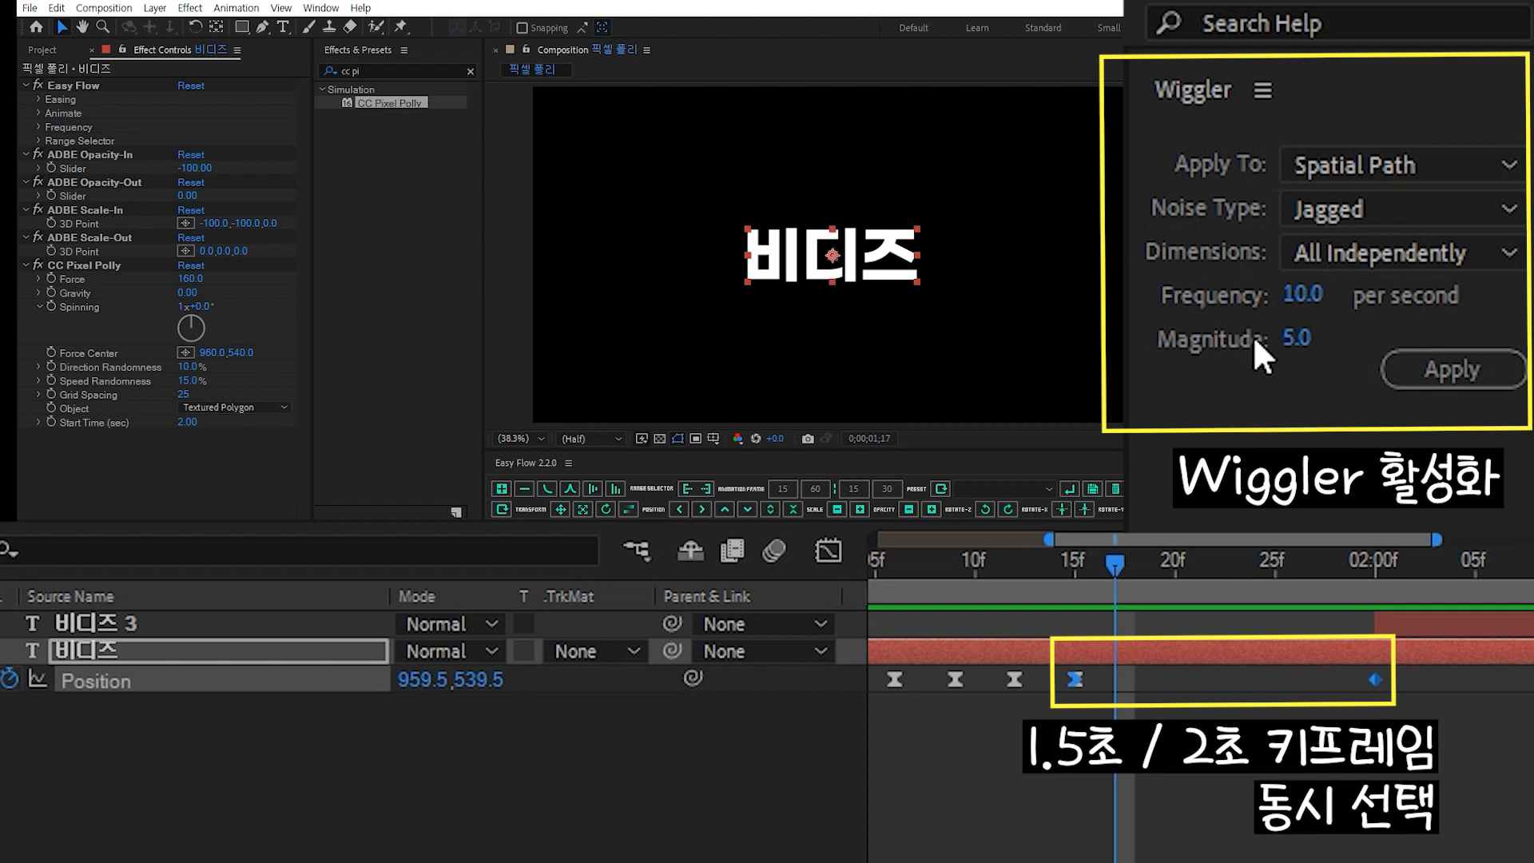
left_click(1295, 337)
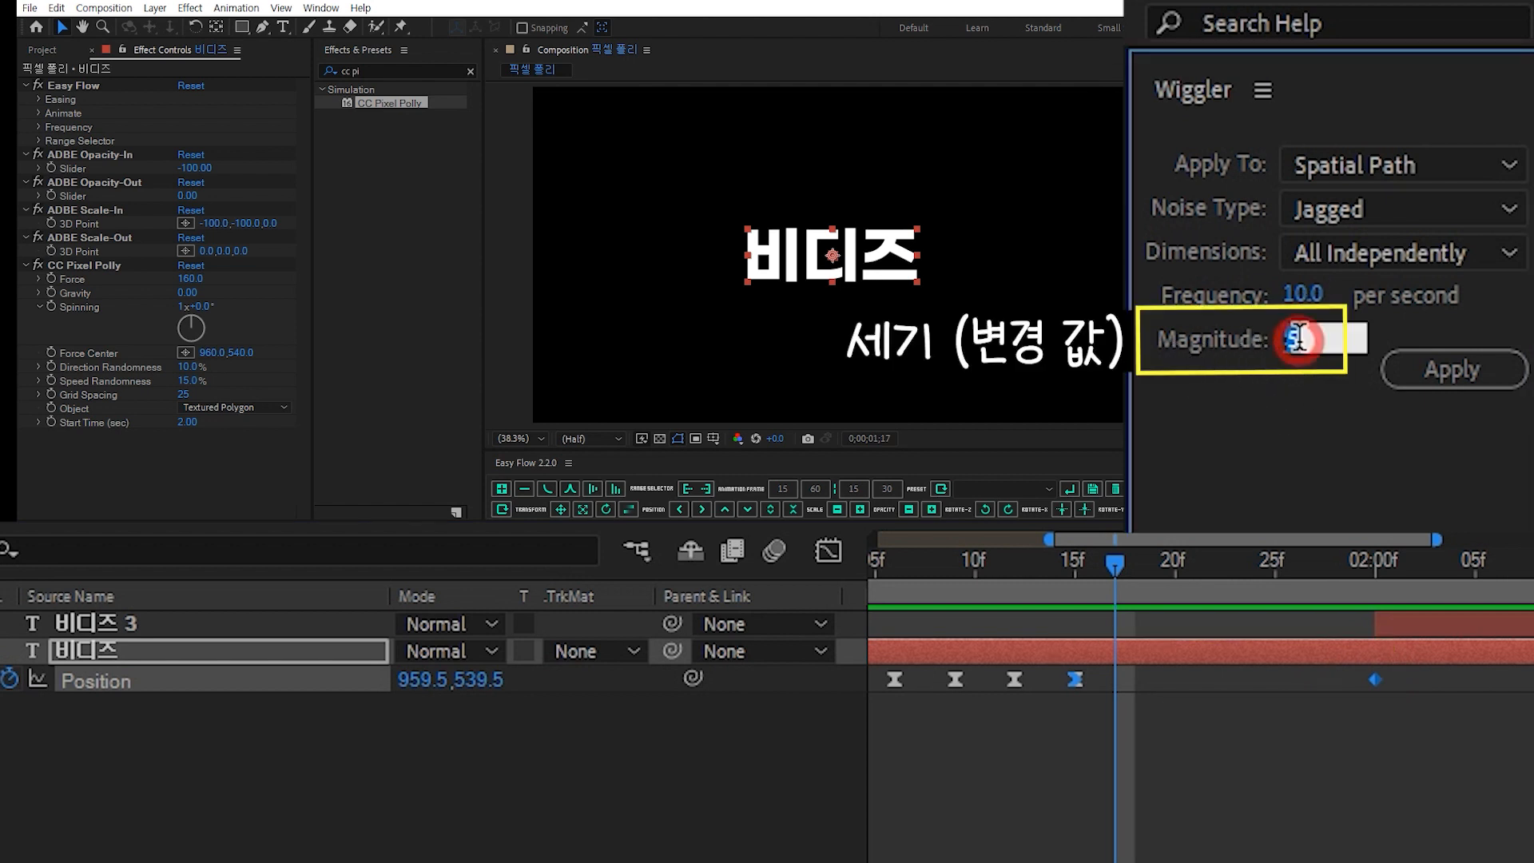
type("20")
key("Return")
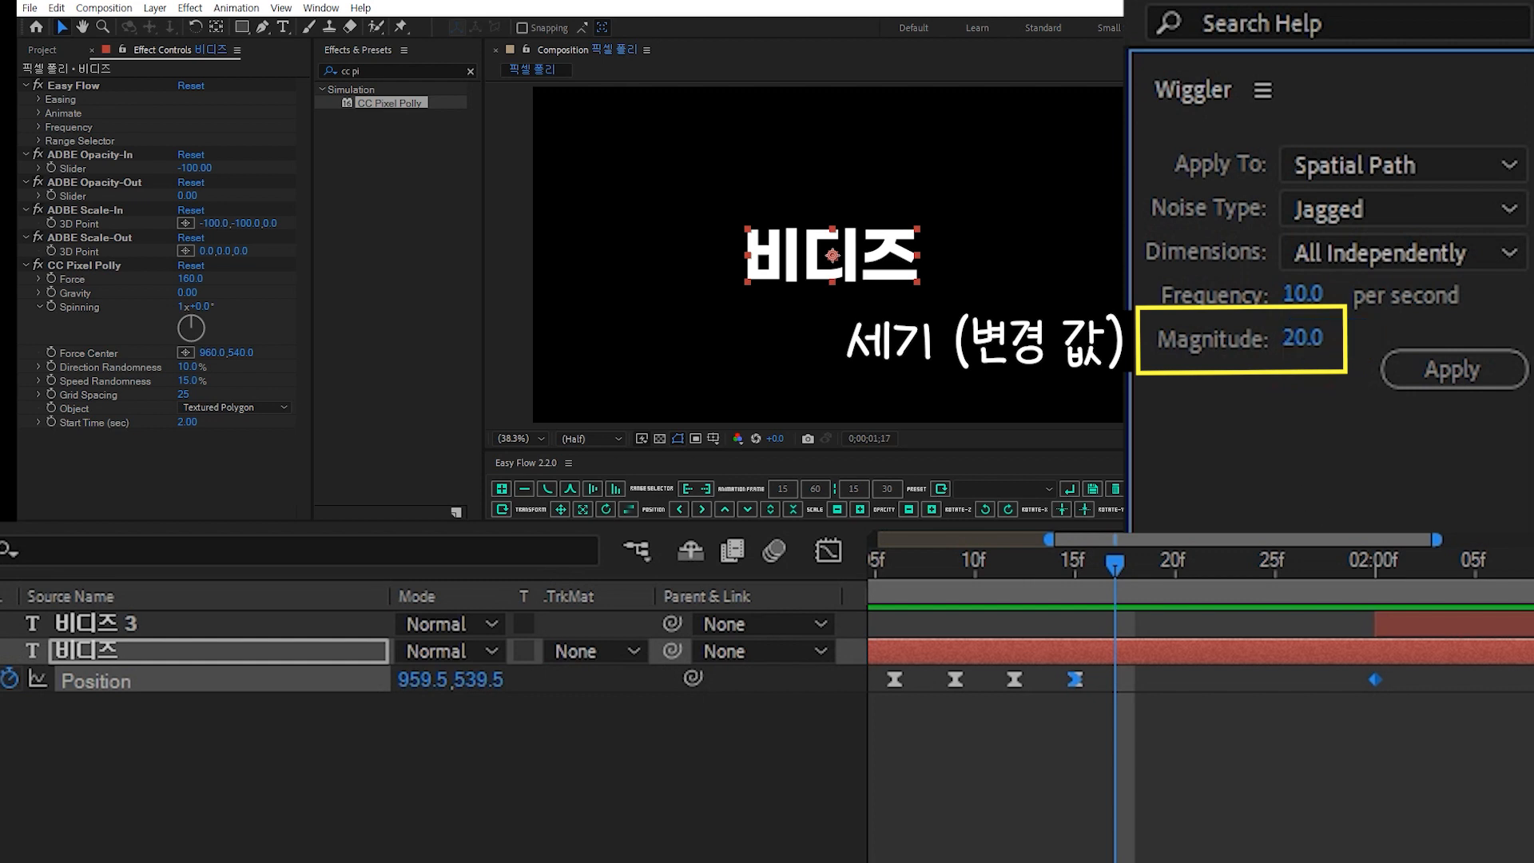
left_click(1431, 363)
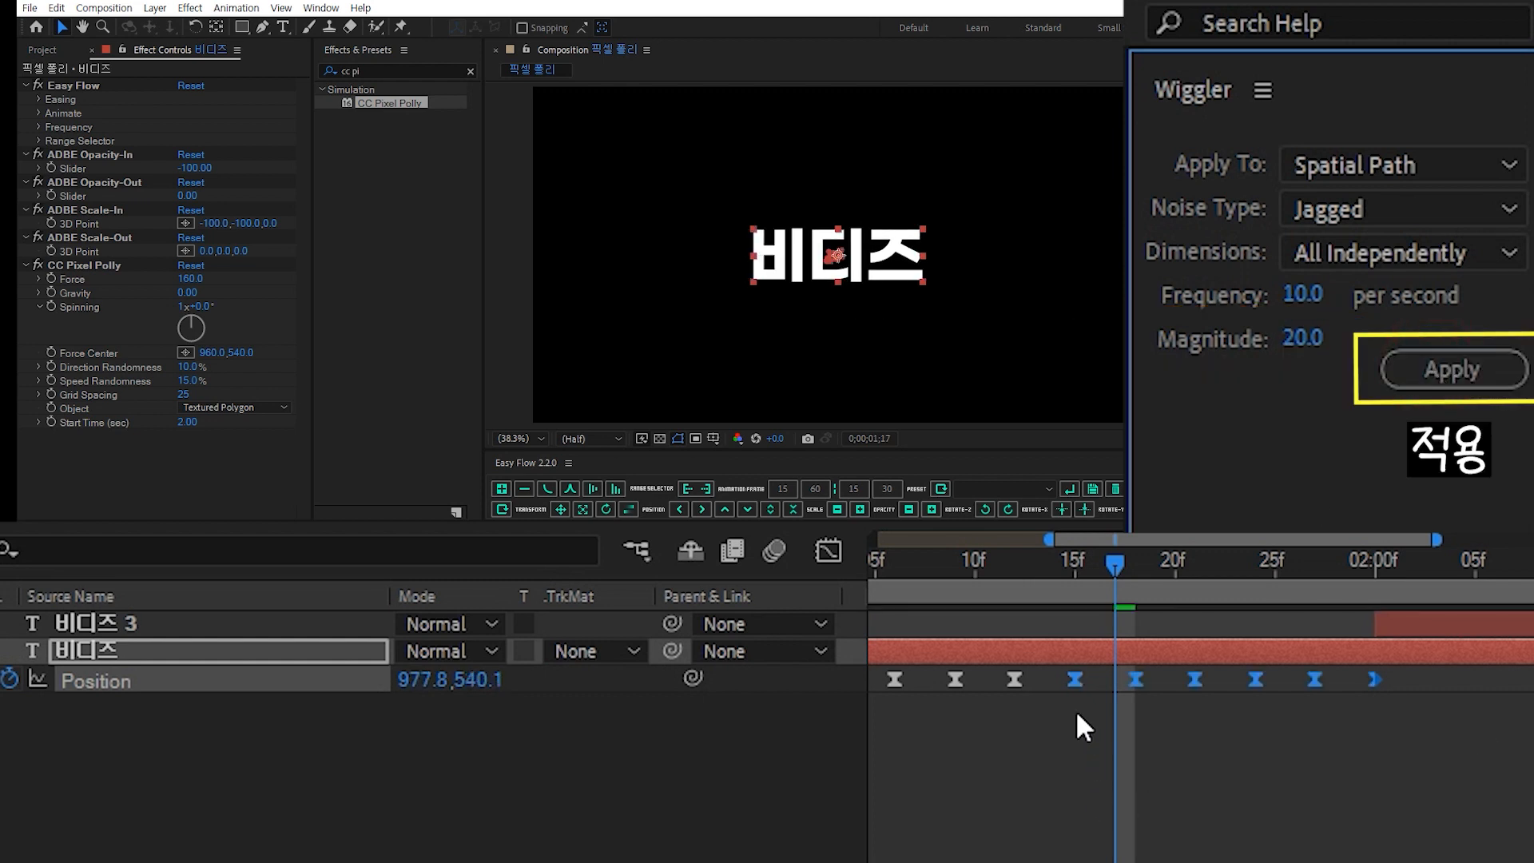
left_click(1332, 759)
key("minus")
key("minus")
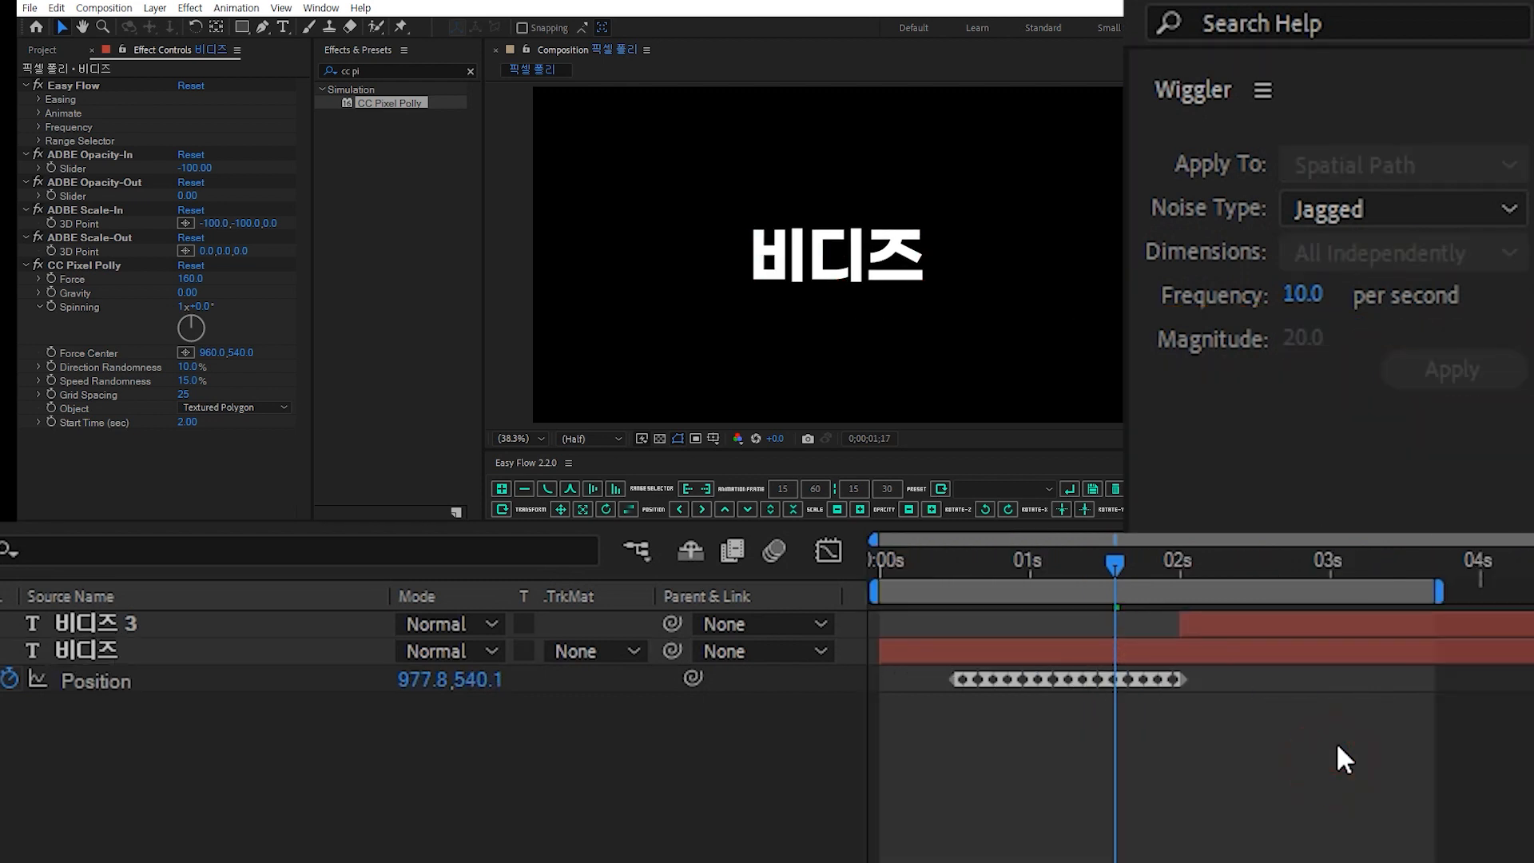
key("space")
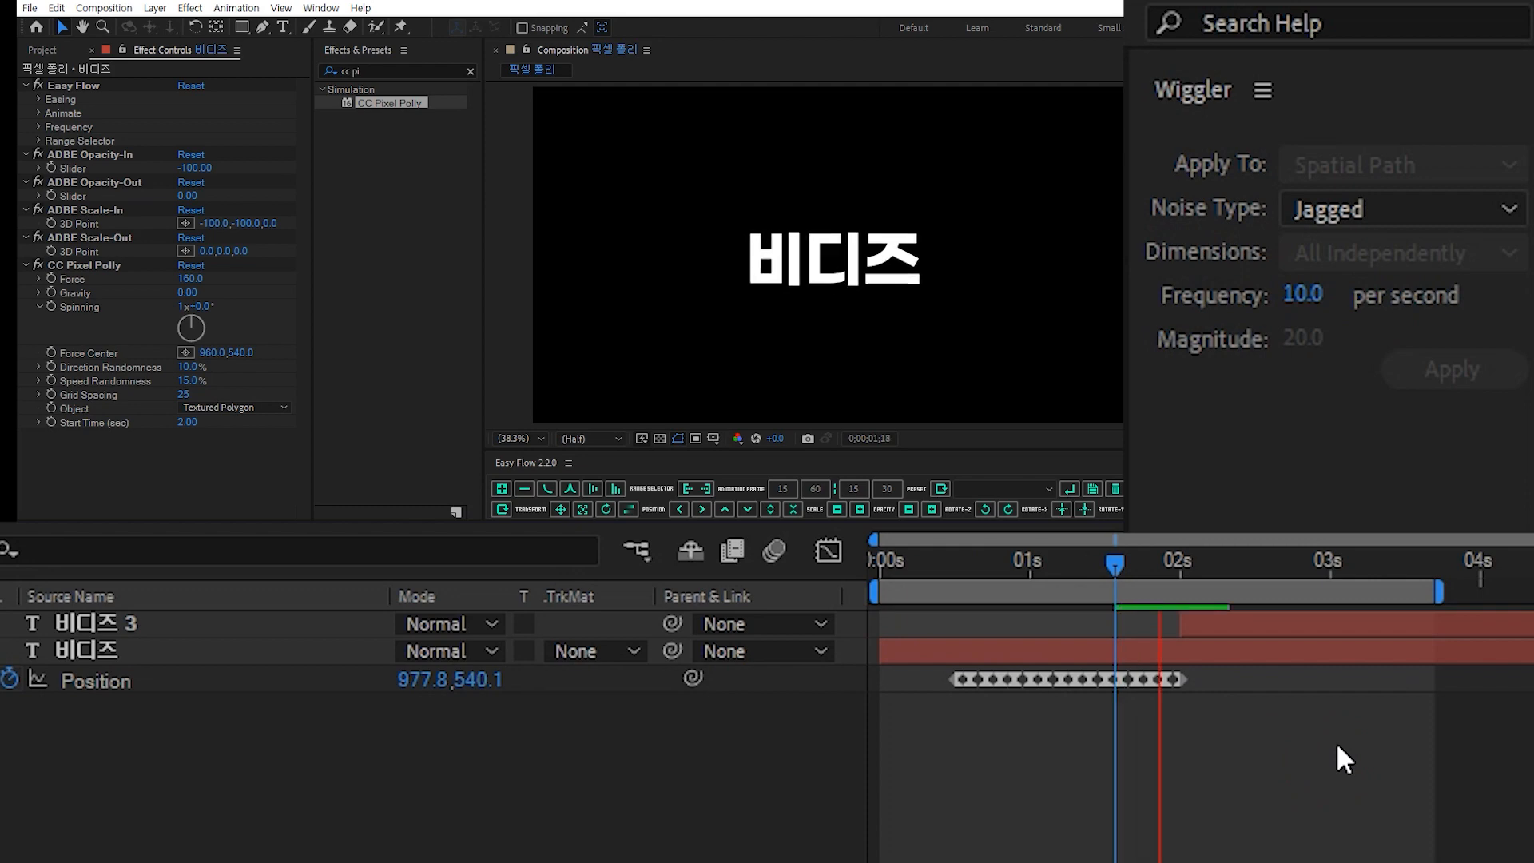